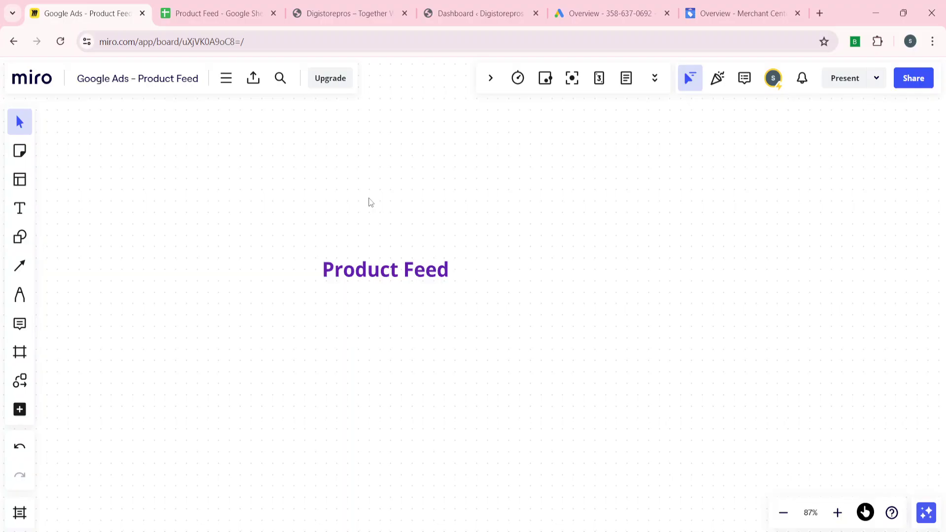
Switch to Google Merchant Center and start adding a product source from the account's data sources.
{"action": "left_click", "coordinate": [718, 6]}
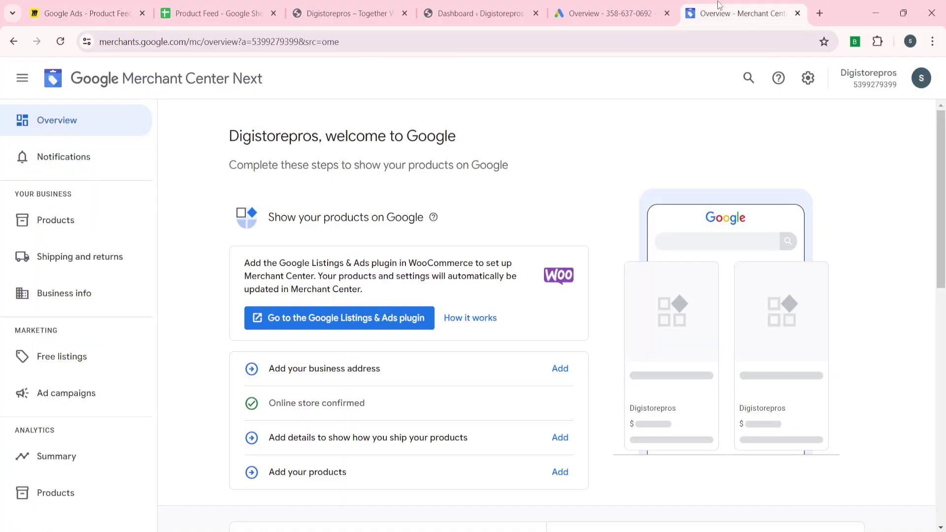
{"action": "left_click", "coordinate": [808, 78]}
{"action": "left_click", "coordinate": [783, 118]}
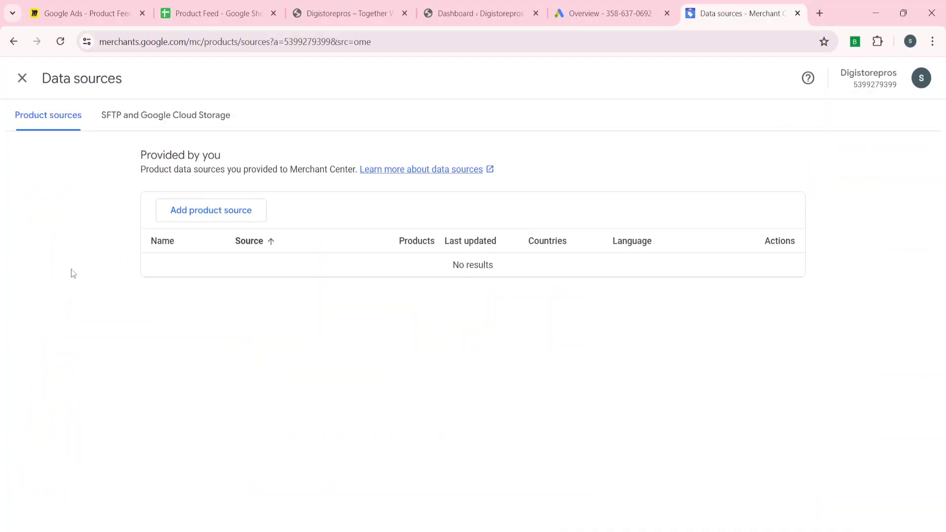
{"action": "left_click", "coordinate": [229, 209]}
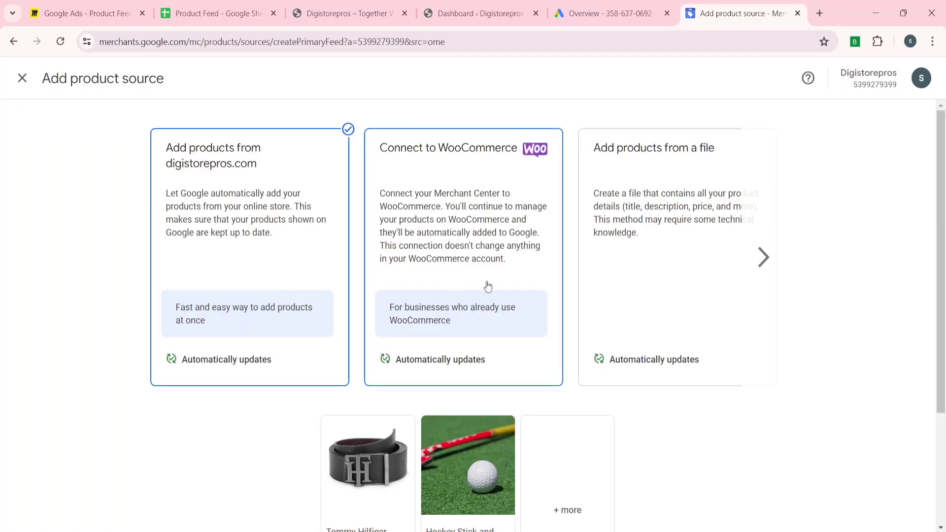
Choose the Google Sheets template as the method for adding products.
{"action": "left_click", "coordinate": [763, 257]}
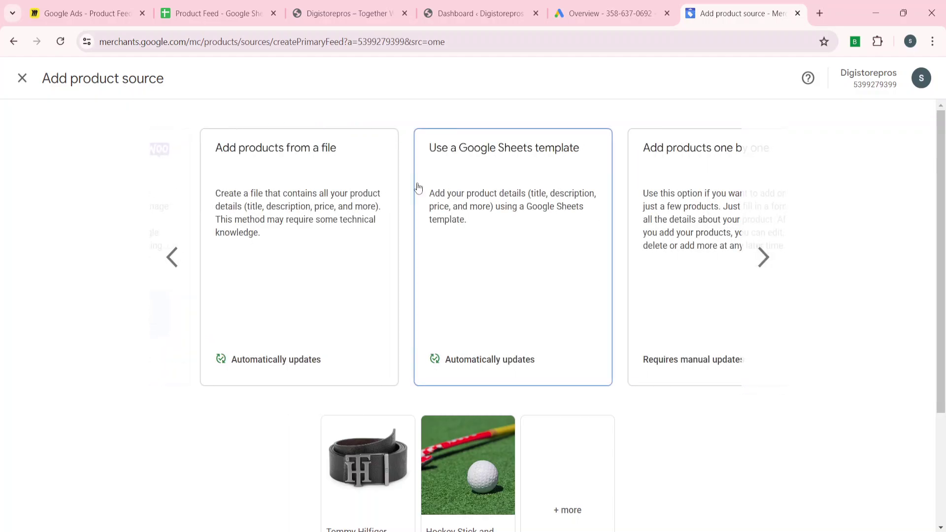
{"action": "left_click", "coordinate": [492, 216]}
{"action": "scroll", "coordinate": [96, 341], "scroll_direction": "down", "scroll_amount": 2}
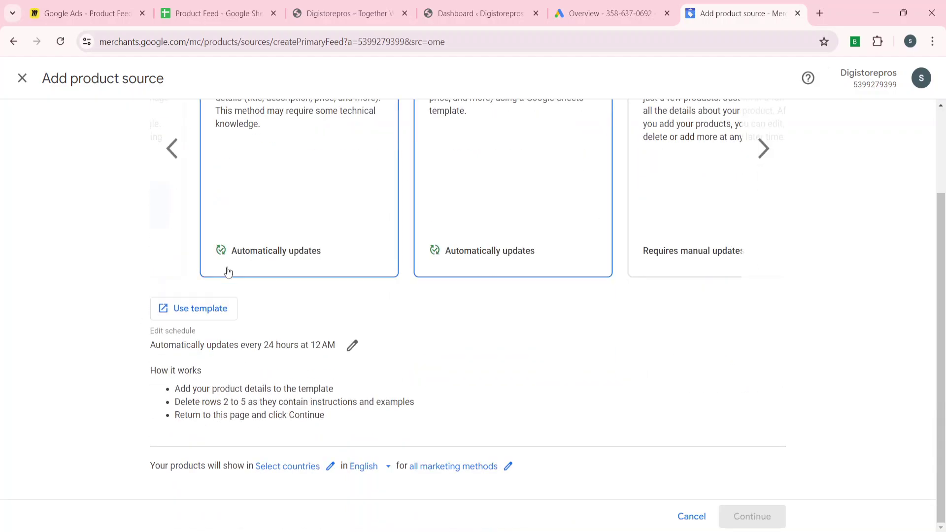
Request the template, choose the Google account and grant Merchant Center all the listed Drive and Sheets permissions.
{"action": "left_click", "coordinate": [221, 309]}
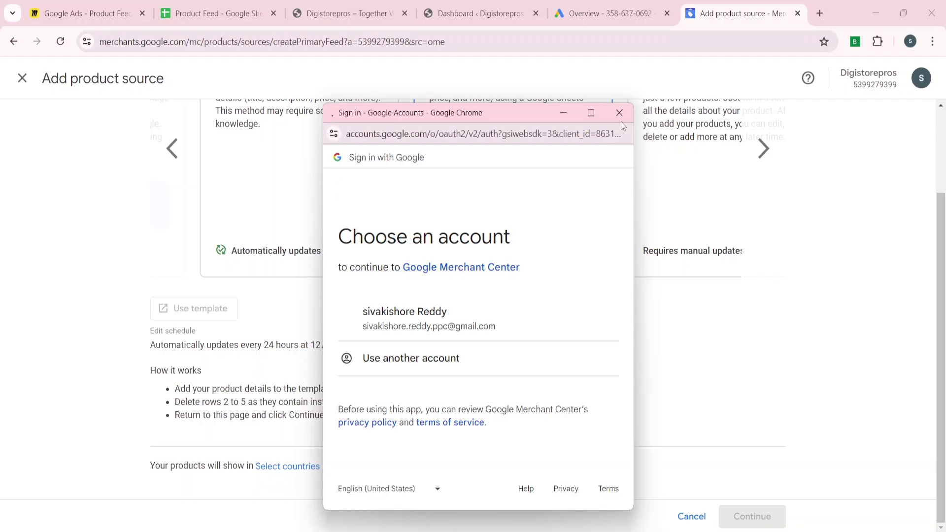
{"action": "left_click", "coordinate": [422, 316]}
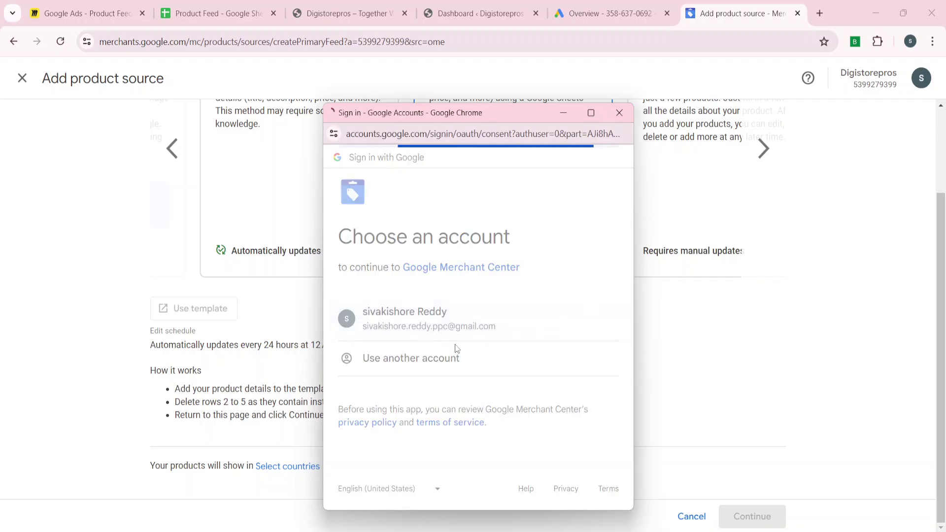
{"action": "scroll", "coordinate": [399, 384], "scroll_direction": "down", "scroll_amount": 5}
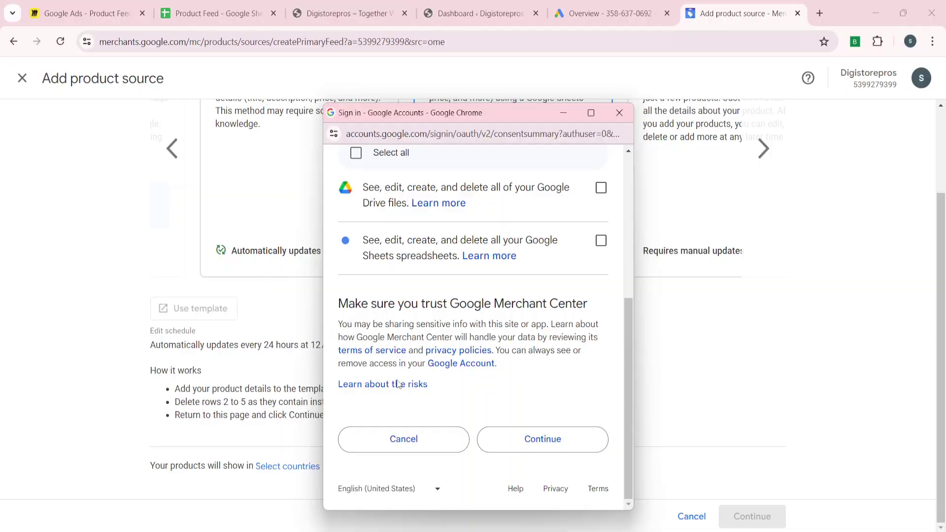
{"action": "scroll", "coordinate": [362, 215], "scroll_direction": "up", "scroll_amount": 1}
{"action": "left_click", "coordinate": [356, 217]}
{"action": "scroll", "coordinate": [473, 370], "scroll_direction": "down", "scroll_amount": 1}
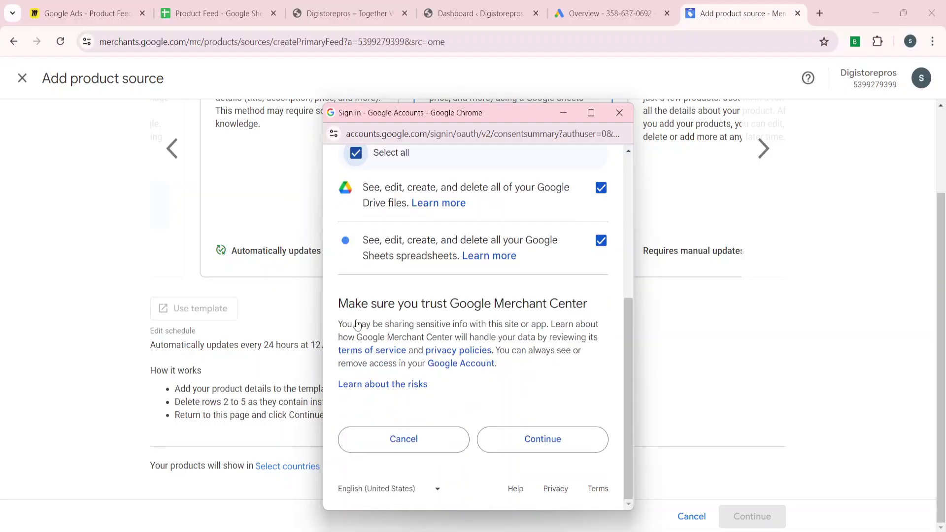
{"action": "left_click", "coordinate": [541, 455]}
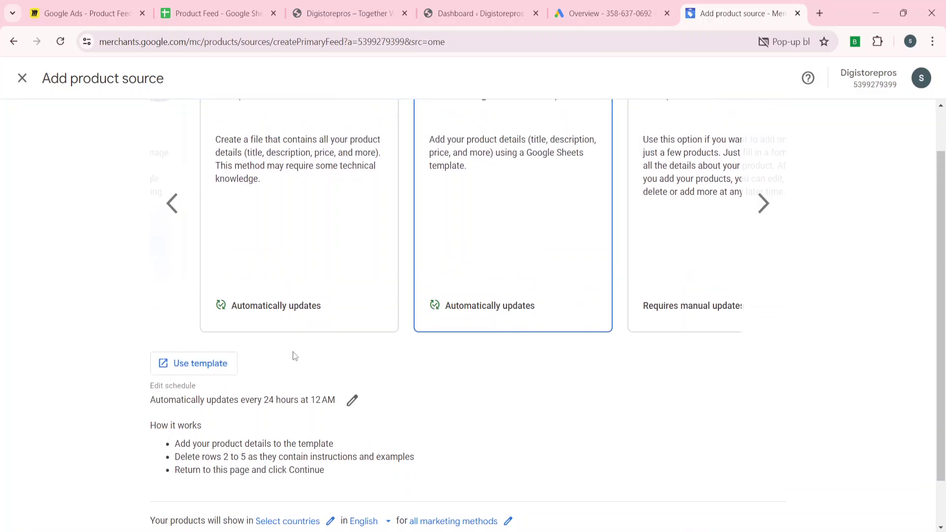
Keep the Google Sheets template method selected and open the product feed template spreadsheet.
{"action": "scroll", "coordinate": [294, 356], "scroll_direction": "down", "scroll_amount": 1}
{"action": "scroll", "coordinate": [432, 377], "scroll_direction": "up", "scroll_amount": 2}
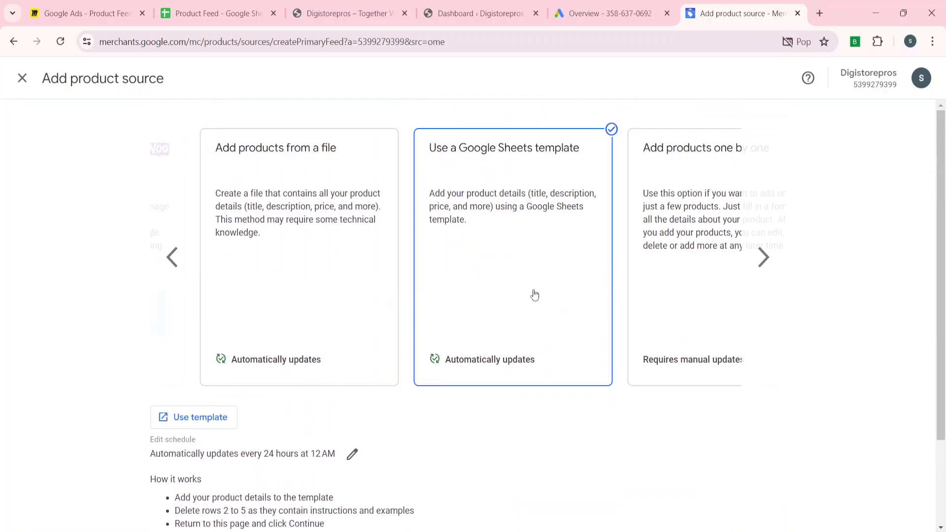
{"action": "scroll", "coordinate": [535, 294], "scroll_direction": "down", "scroll_amount": 2}
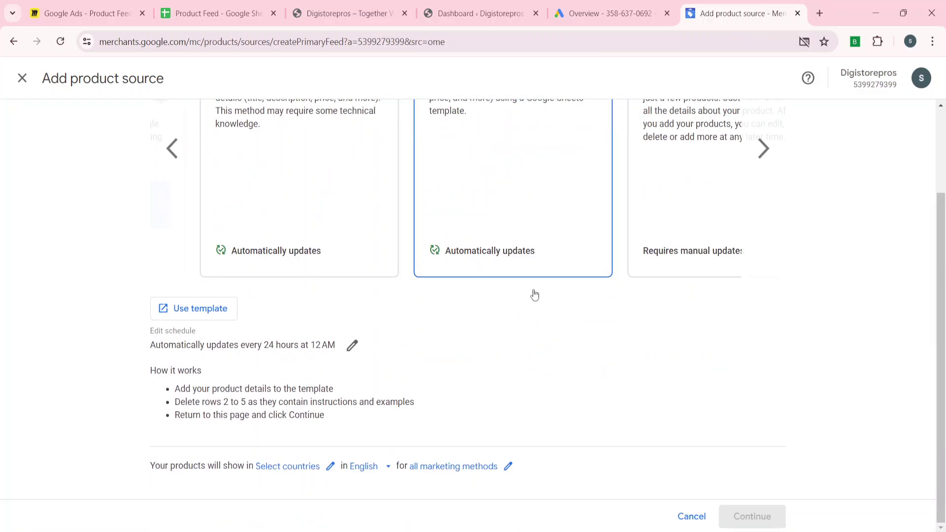
{"action": "left_click", "coordinate": [310, 250]}
{"action": "left_click", "coordinate": [452, 224]}
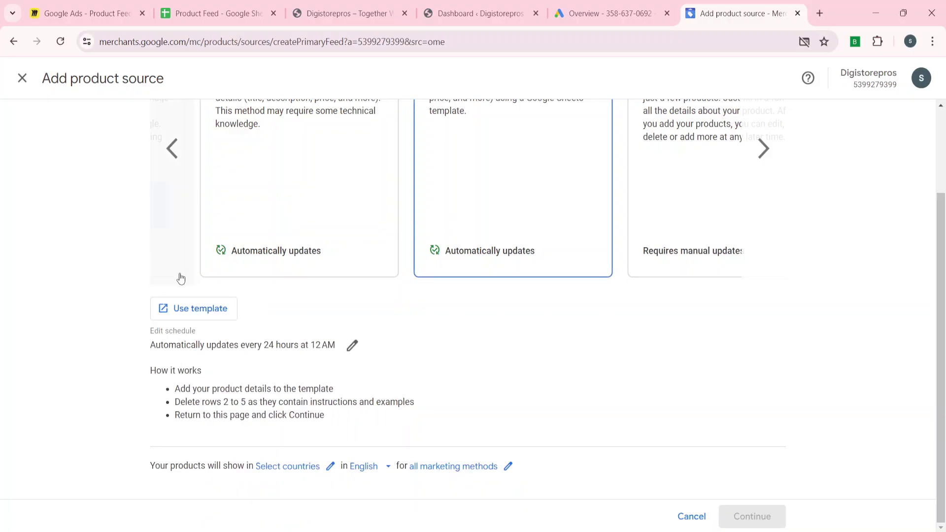
{"action": "left_click", "coordinate": [185, 310]}
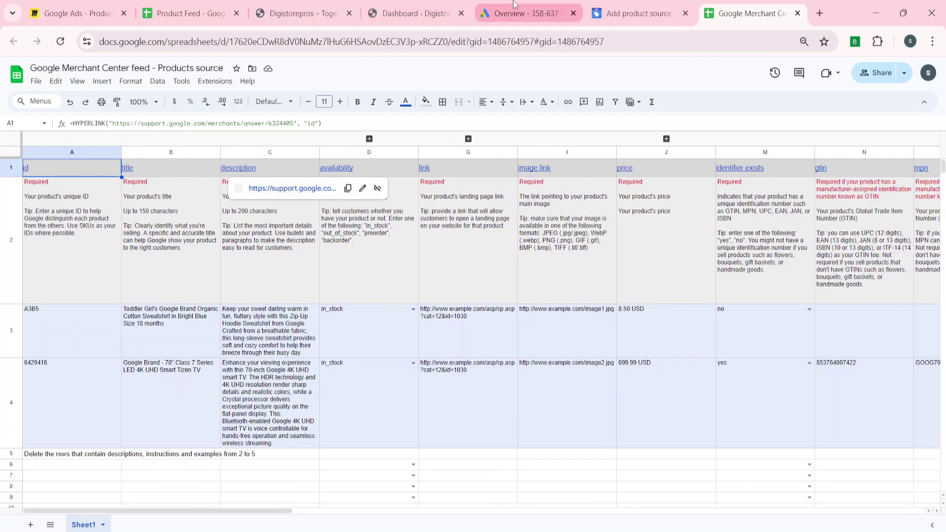
Return to the product source setup in Merchant Center and set the country where products show to India.
{"action": "left_click", "coordinate": [635, 13]}
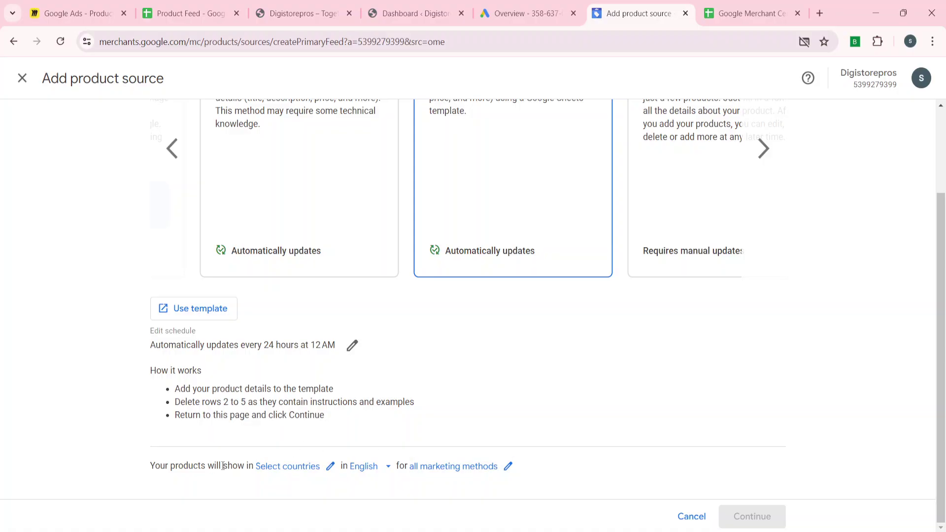
{"action": "left_click", "coordinate": [293, 469]}
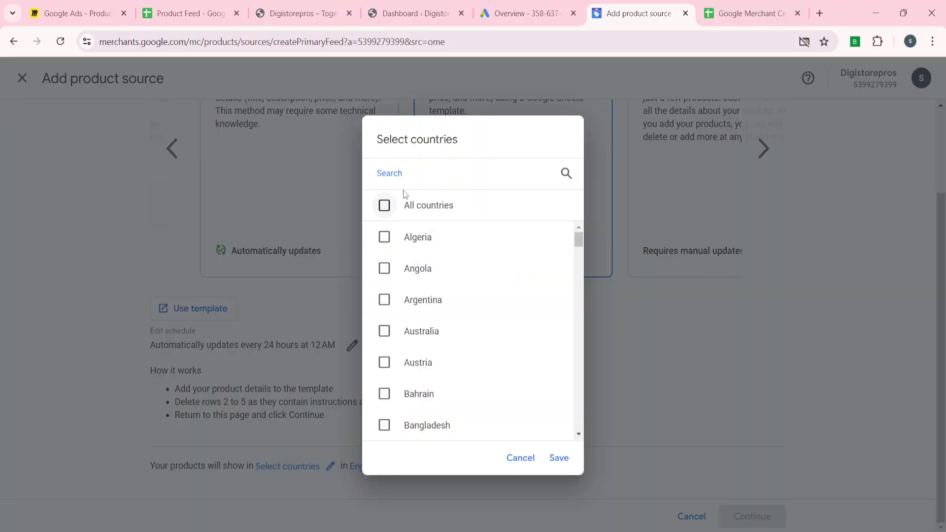
{"action": "type", "text": "indi"}
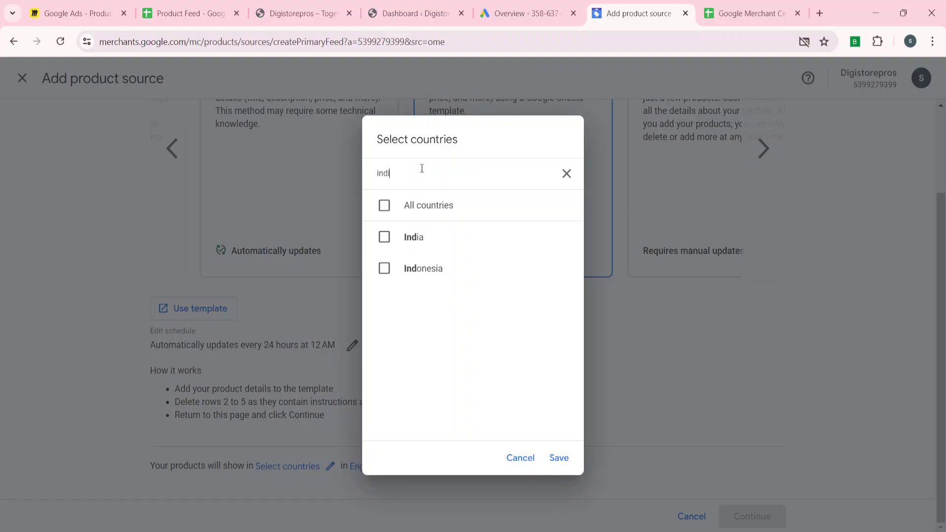
{"action": "left_click", "coordinate": [384, 237]}
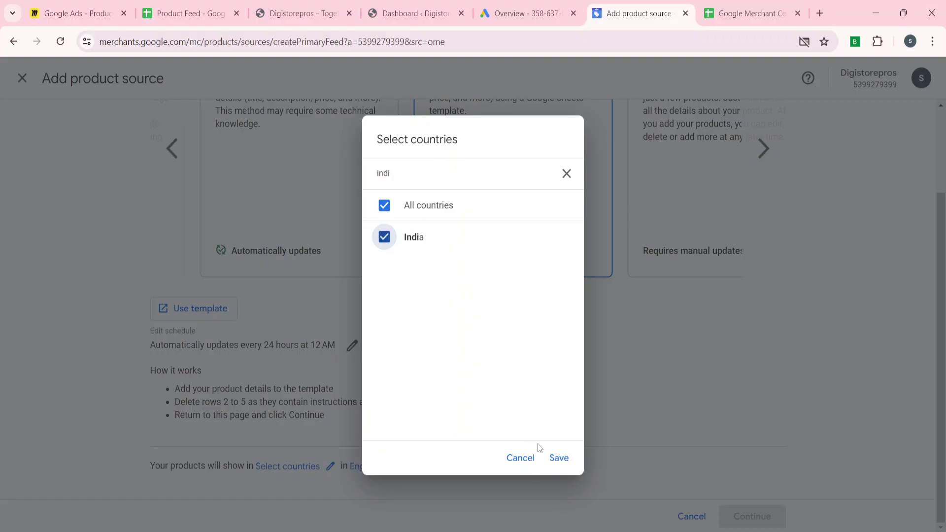
{"action": "left_click", "coordinate": [558, 457]}
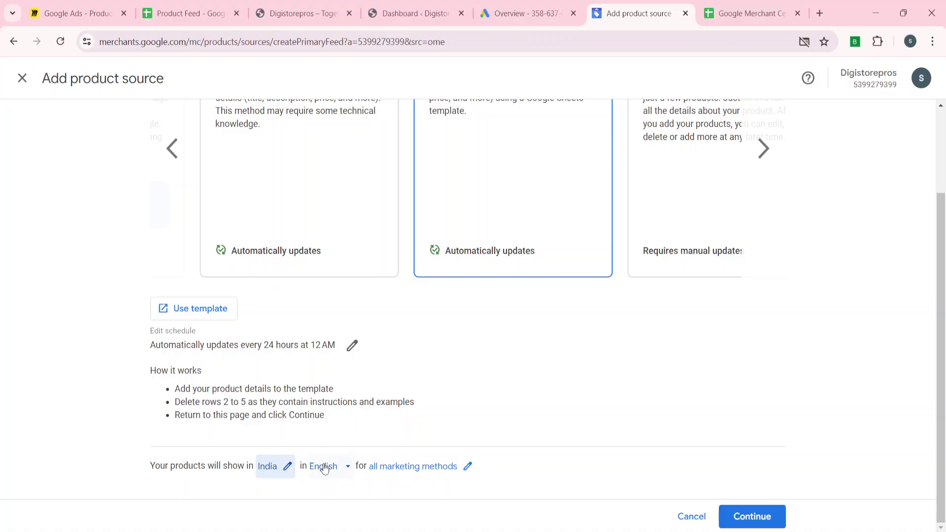
Check the marketing methods without changing them and create the Google Sheets product source.
{"action": "left_click", "coordinate": [418, 465]}
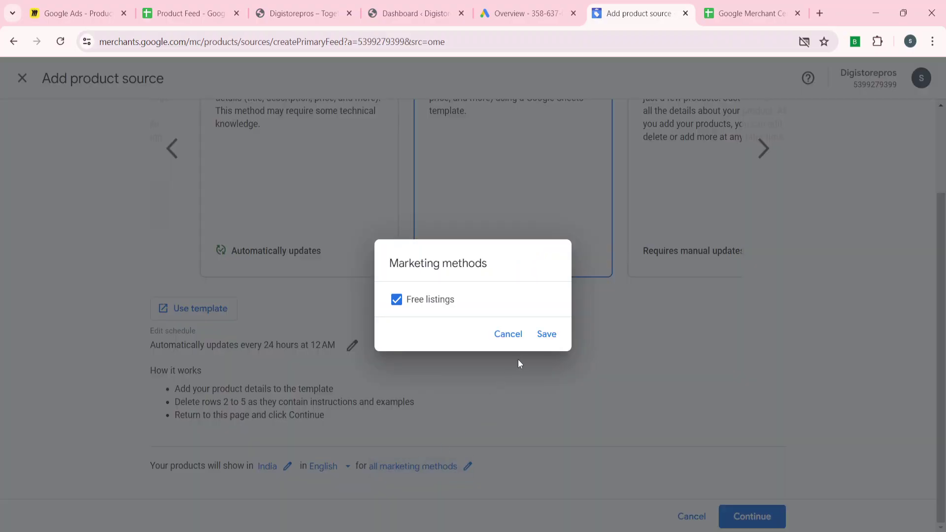
{"action": "left_click", "coordinate": [504, 338]}
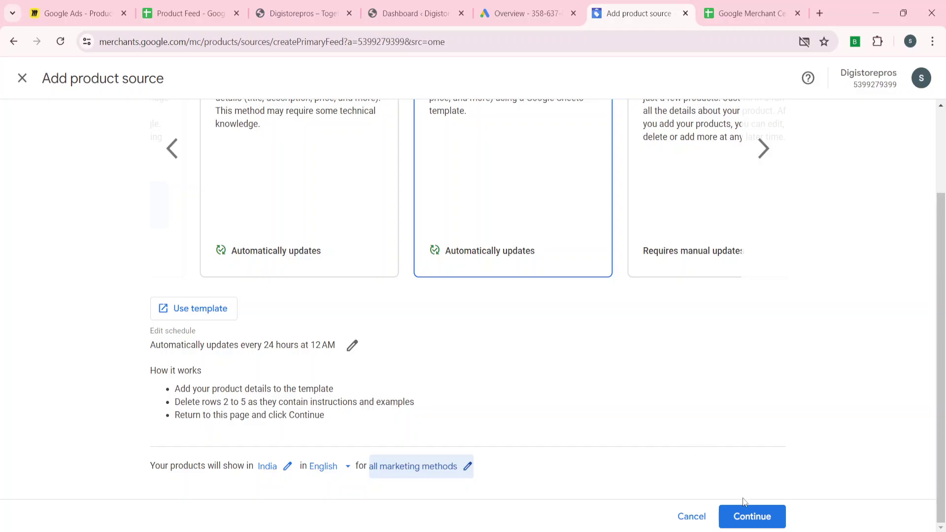
{"action": "left_click", "coordinate": [750, 517]}
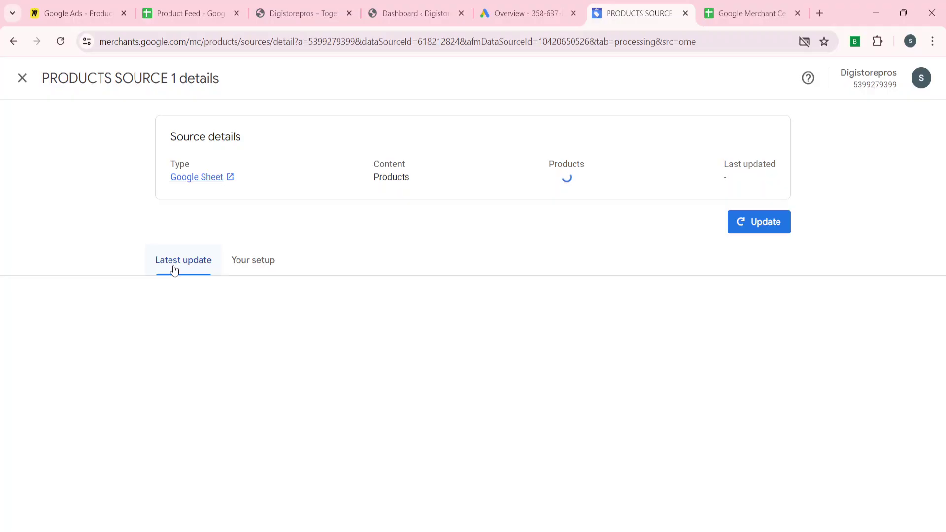
Review the new source's setup and its update schedule, closing the schedule without saving.
{"action": "left_click", "coordinate": [246, 266]}
{"action": "scroll", "coordinate": [63, 396], "scroll_direction": "down", "scroll_amount": 1}
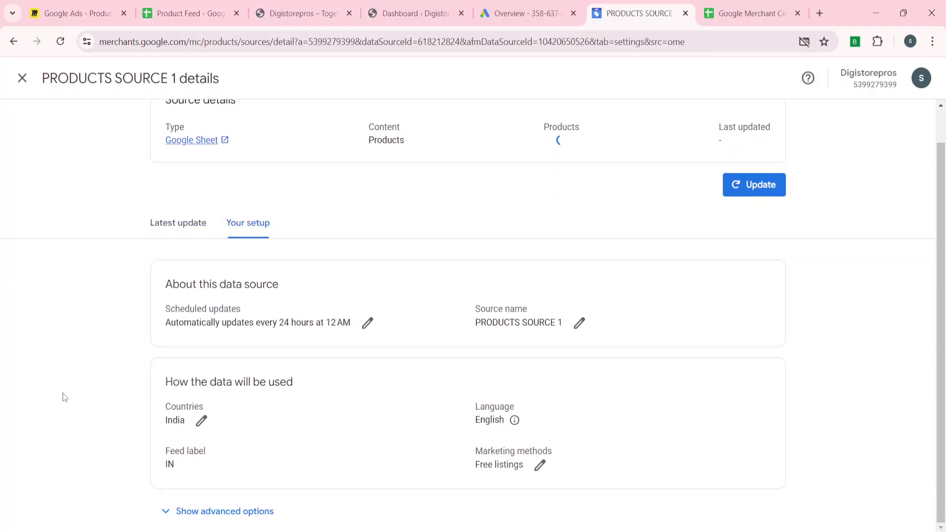
{"action": "left_click", "coordinate": [367, 323]}
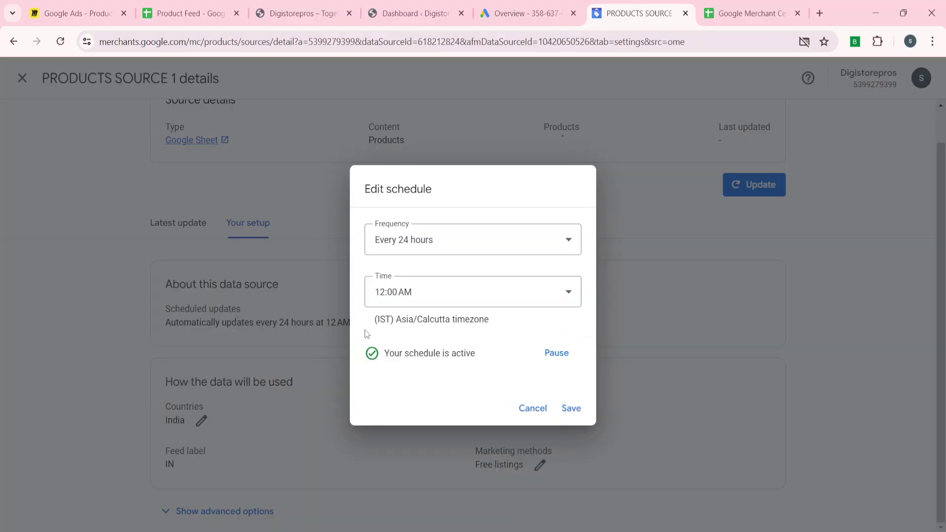
{"action": "left_click", "coordinate": [525, 411]}
{"action": "scroll", "coordinate": [192, 222], "scroll_direction": "up", "scroll_amount": 2}
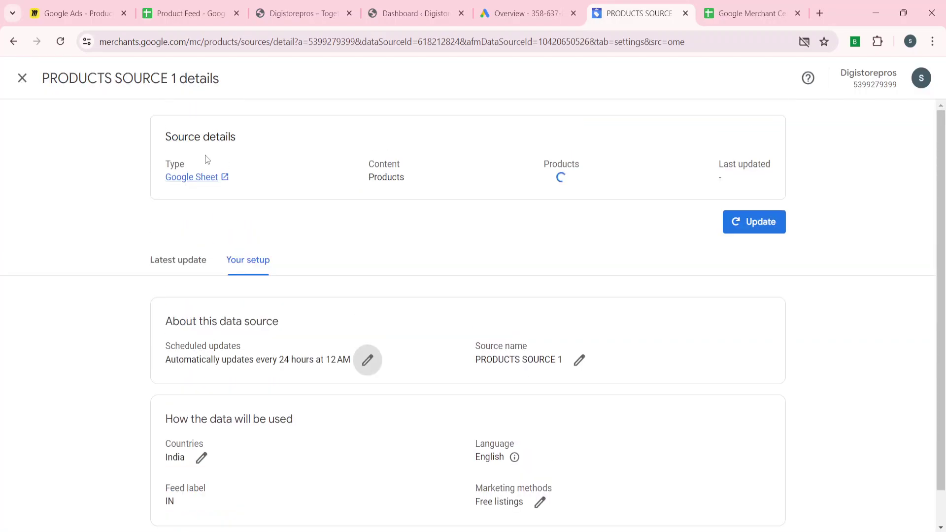
Open the Google Sheet linked to the product source, compare it with the open template and close the duplicate.
{"action": "left_click", "coordinate": [187, 178]}
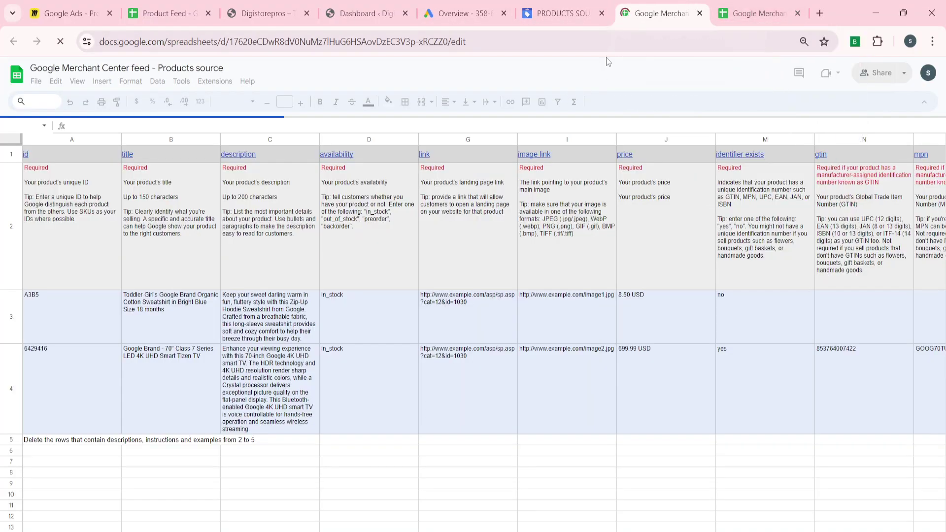
{"action": "left_click", "coordinate": [780, 19]}
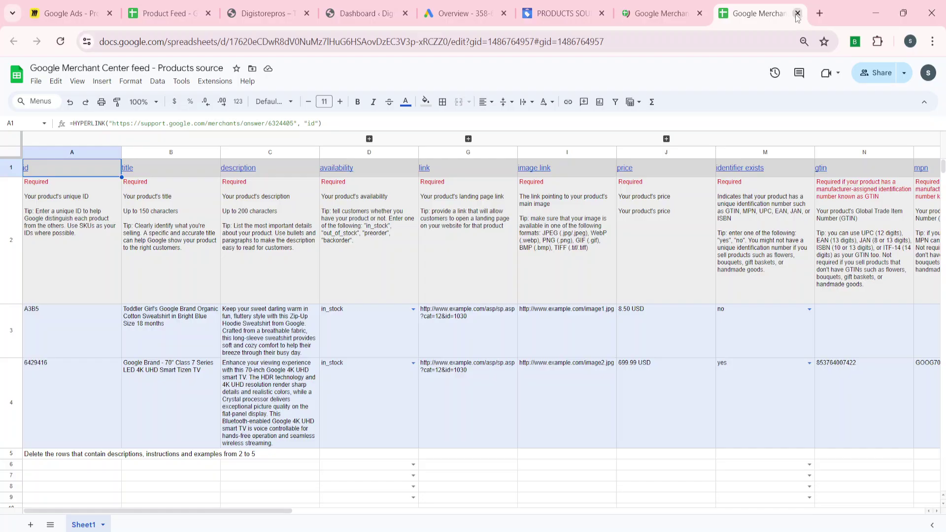
{"action": "left_click", "coordinate": [678, 6]}
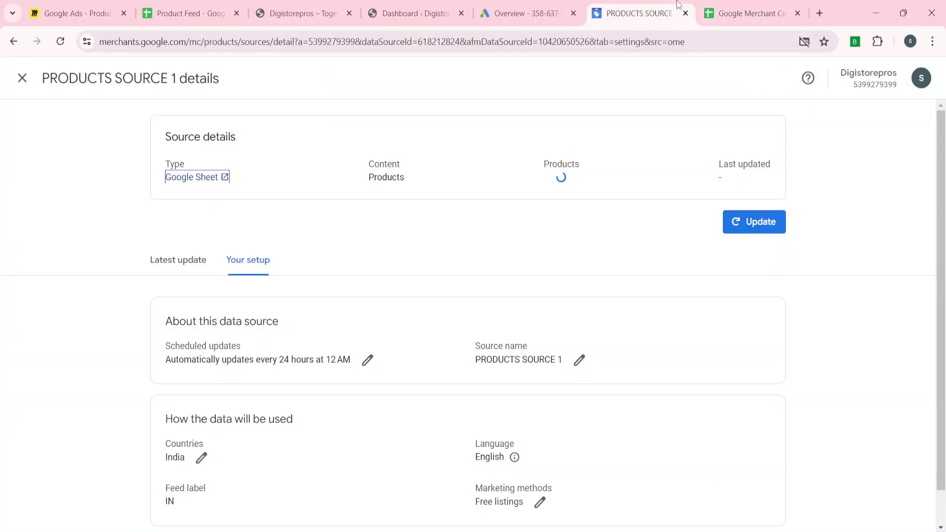
{"action": "left_click", "coordinate": [182, 179]}
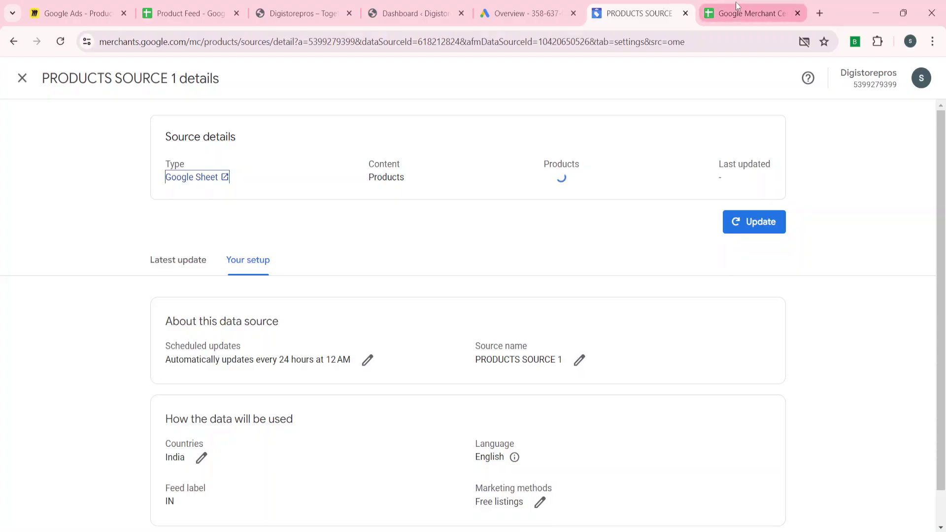
{"action": "left_click", "coordinate": [649, 6]}
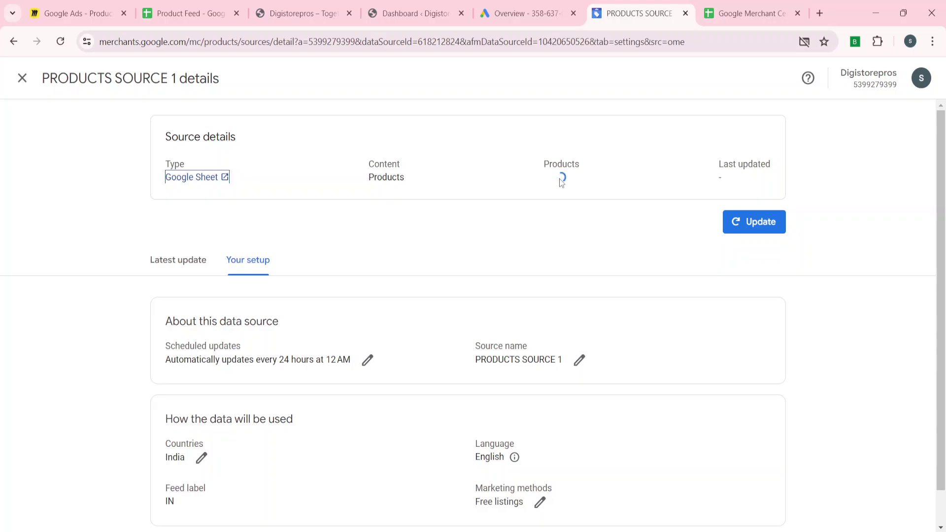
Examine the attribute columns of the product feed spreadsheet, from id through sell on google quantity.
{"action": "left_click", "coordinate": [739, 13]}
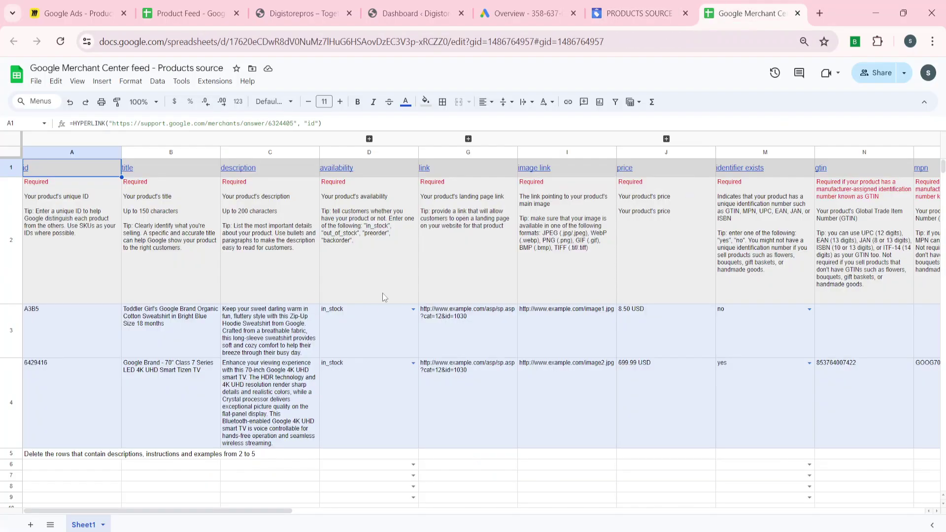
{"action": "scroll", "coordinate": [389, 298], "scroll_direction": "right", "scroll_amount": 15}
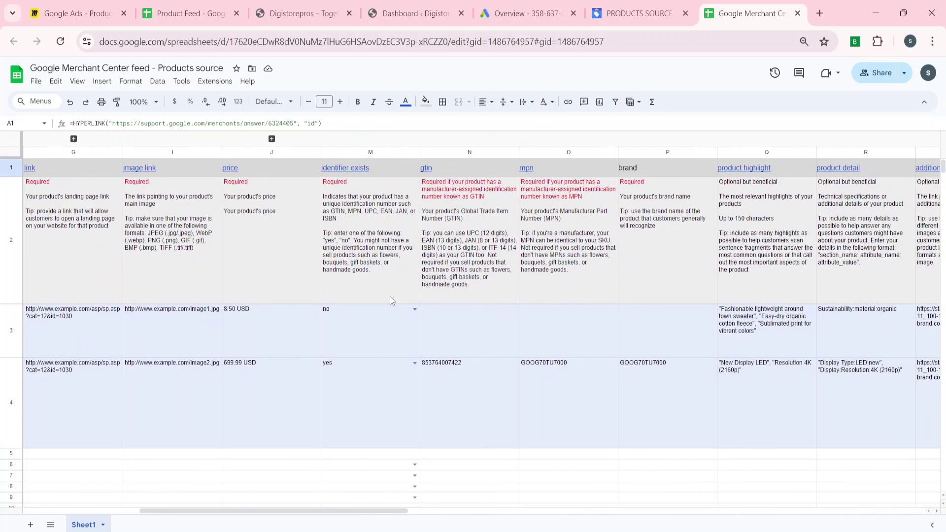
{"action": "scroll", "coordinate": [390, 299], "scroll_direction": "right", "scroll_amount": 10}
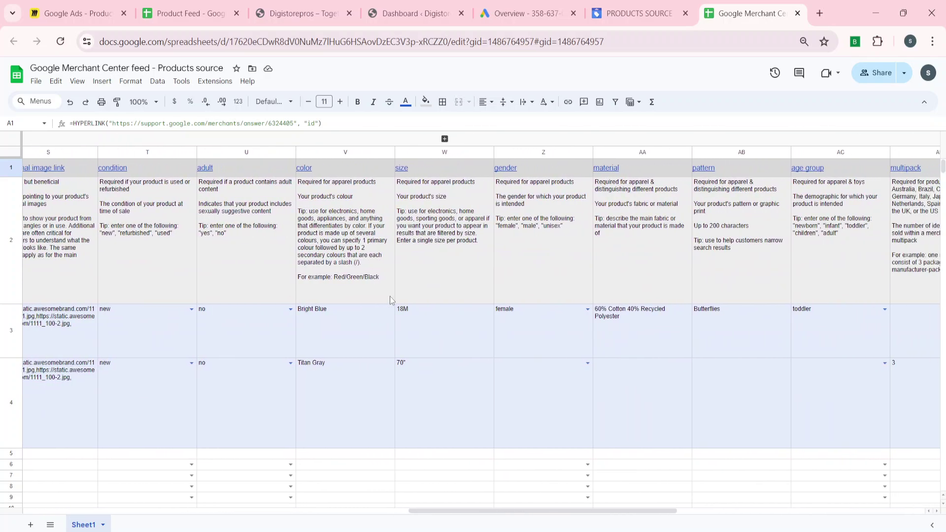
{"action": "scroll", "coordinate": [389, 297], "scroll_direction": "right", "scroll_amount": 4}
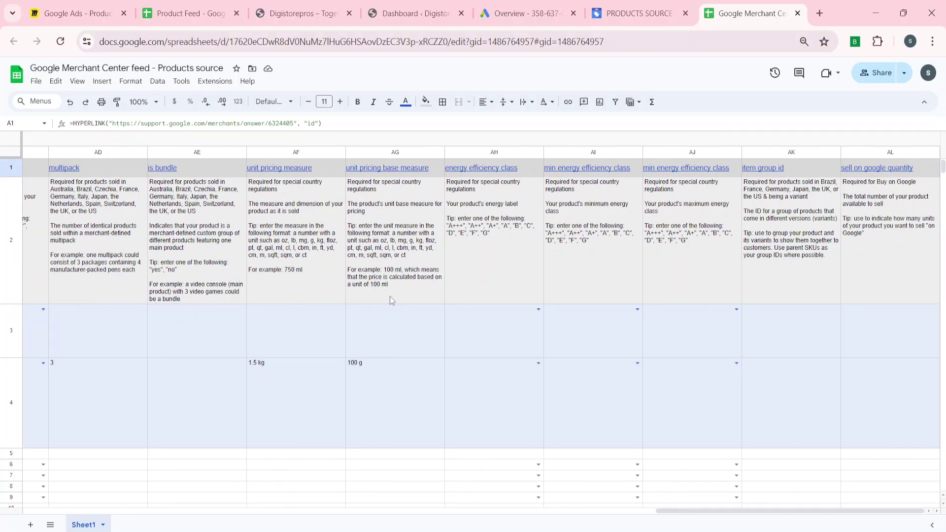
{"action": "scroll", "coordinate": [389, 296], "scroll_direction": "left", "scroll_amount": 15}
{"action": "scroll", "coordinate": [390, 299], "scroll_direction": "left", "scroll_amount": 10}
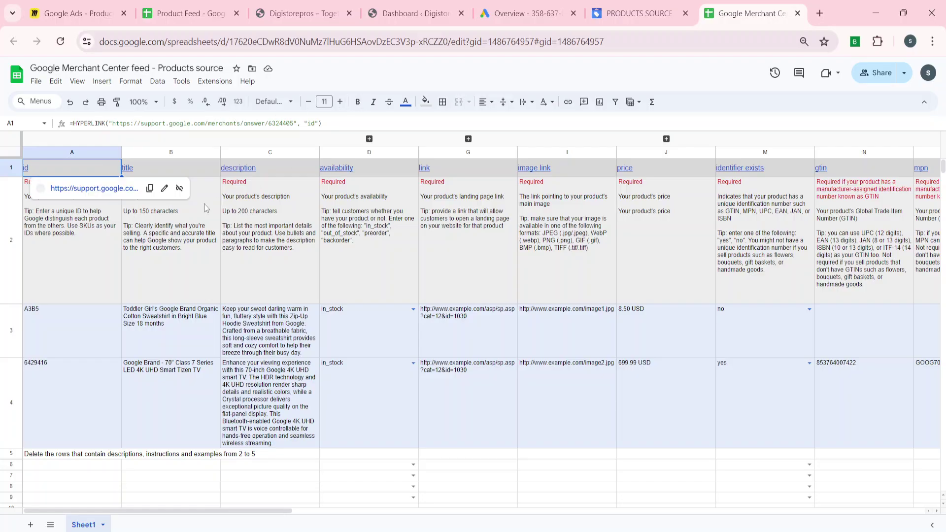
Switch to the Product Feed guide spreadsheet and widen its Details, Description and Example columns.
{"action": "left_click", "coordinate": [182, 5]}
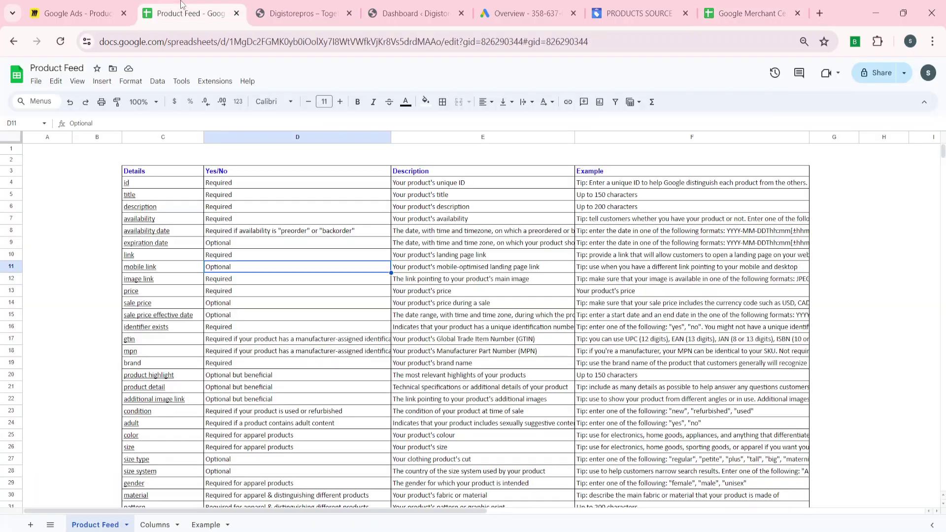
{"action": "left_click", "coordinate": [75, 259]}
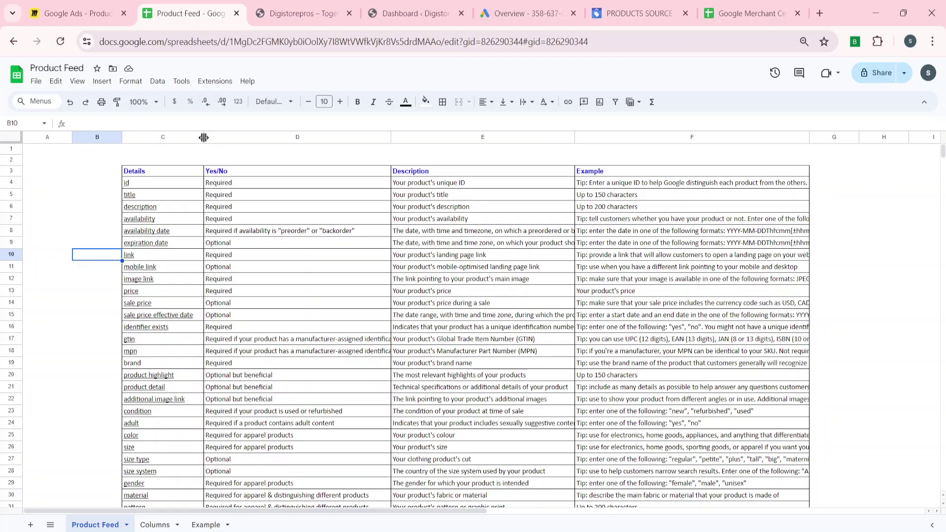
{"action": "left_click_drag", "start_coordinate": [204, 134], "coordinate": [273, 133]}
{"action": "scroll", "coordinate": [440, 213], "scroll_direction": "right", "scroll_amount": 1}
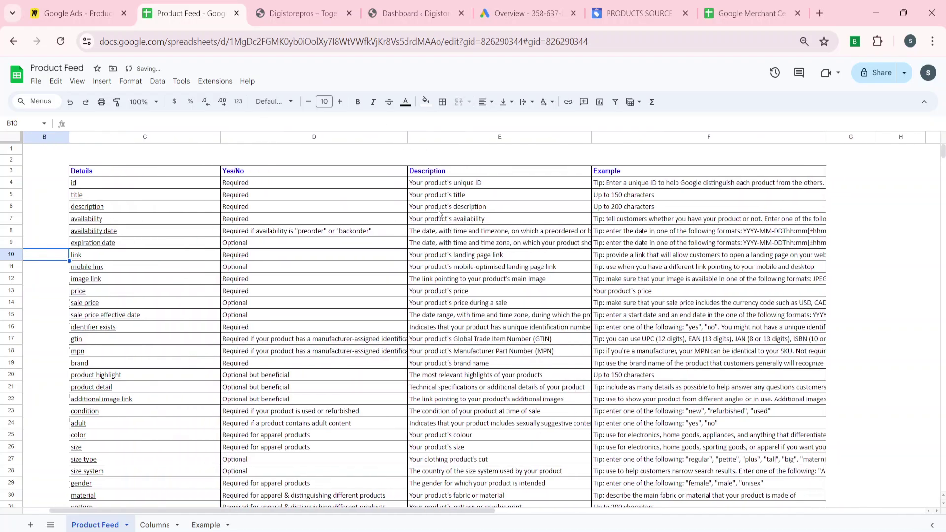
{"action": "left_click_drag", "start_coordinate": [591, 137], "coordinate": [649, 136]}
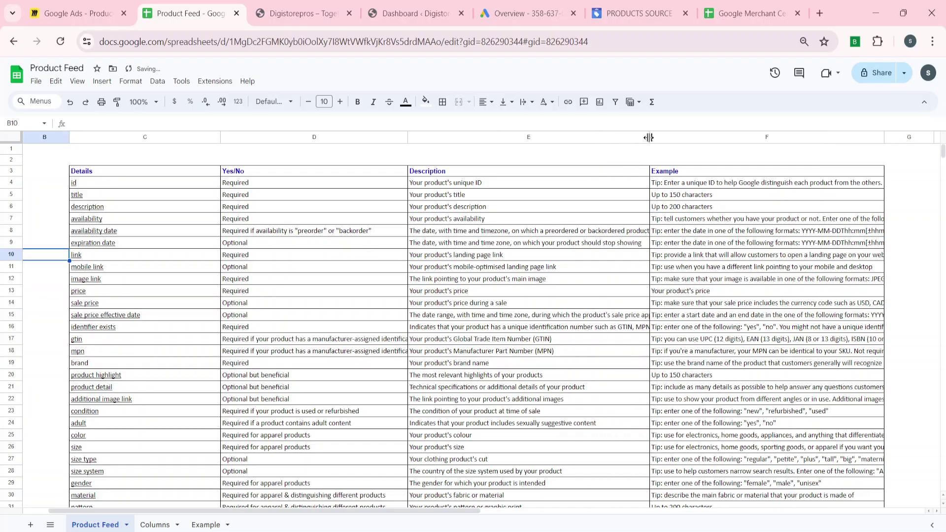
{"action": "left_click_drag", "start_coordinate": [884, 136], "coordinate": [928, 137]}
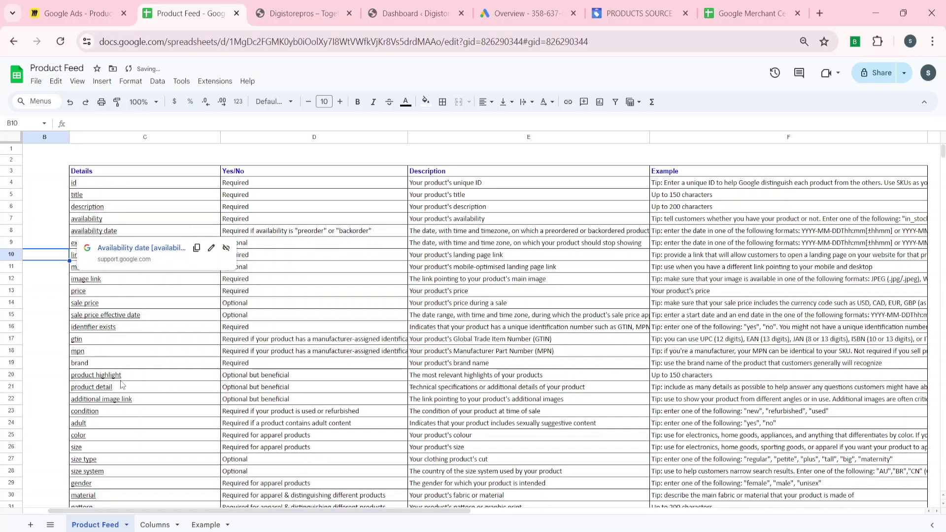
Examine the attribute names in the Details column, from id down to sell on google quantity.
{"action": "left_click", "coordinate": [47, 197]}
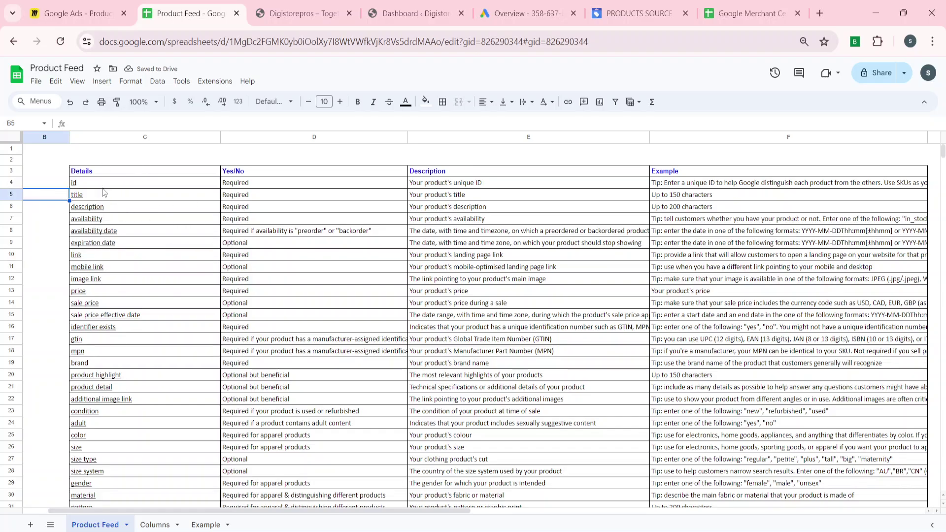
{"action": "mouse_move", "coordinate": [102, 188]}
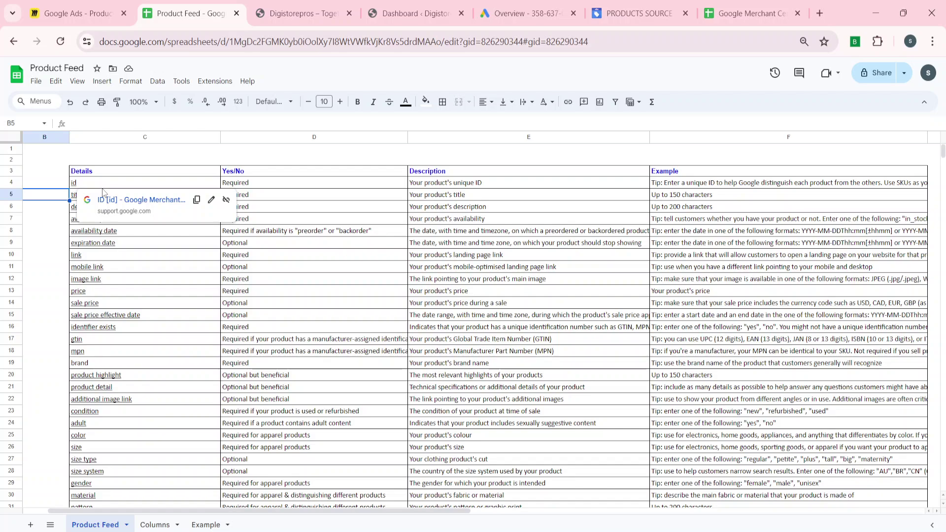
{"action": "key", "text": "Right"}
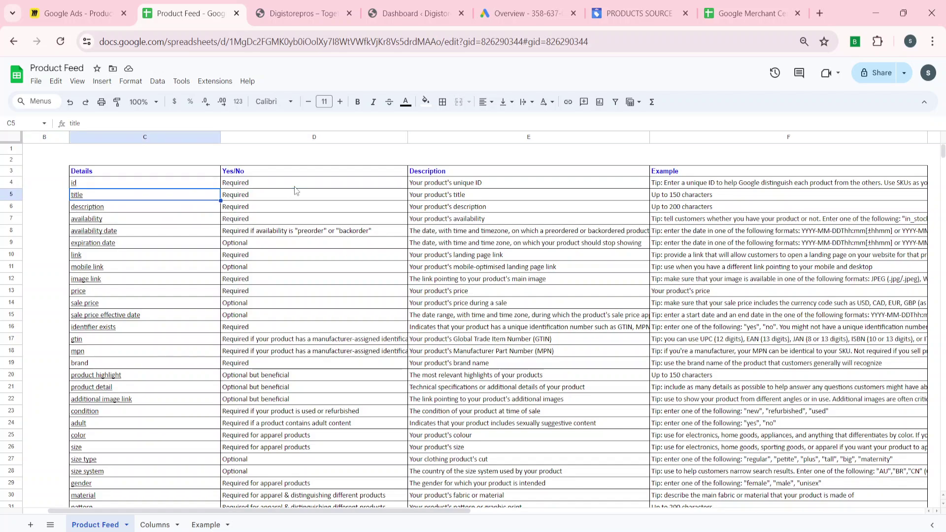
{"action": "key", "text": "Down"}
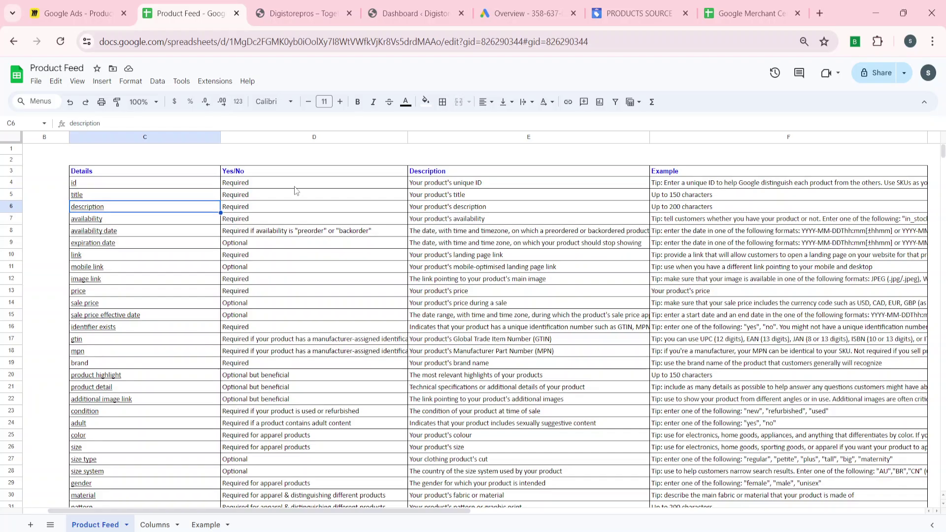
{"action": "key", "text": "Down"}
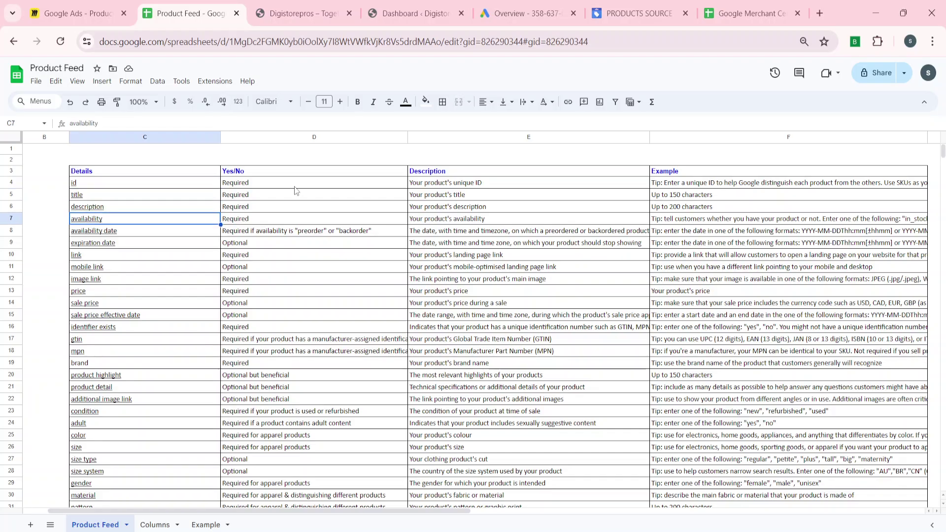
{"action": "key", "text": "Down"}
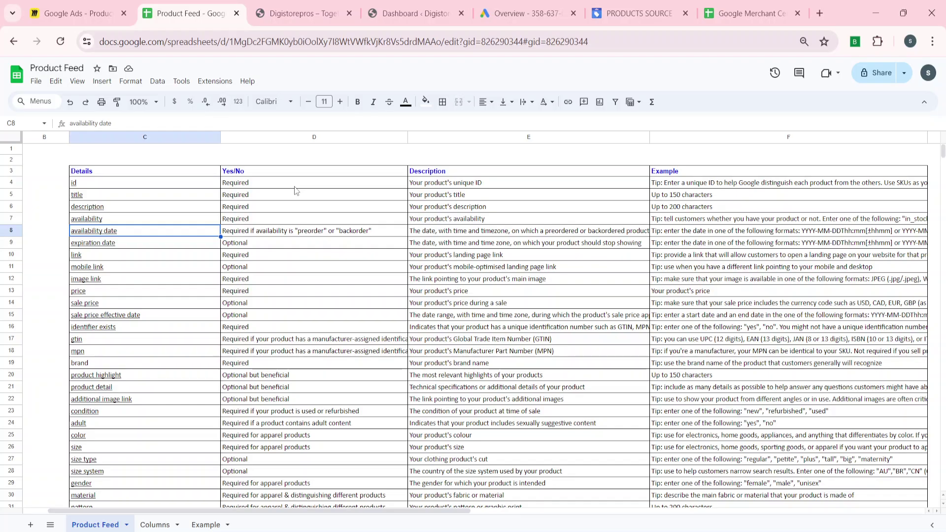
{"action": "key", "text": "Down"}
{"action": "key", "text": "Down"}
{"action": "key", "text": "Down"}
{"action": "key", "text": "Down"}
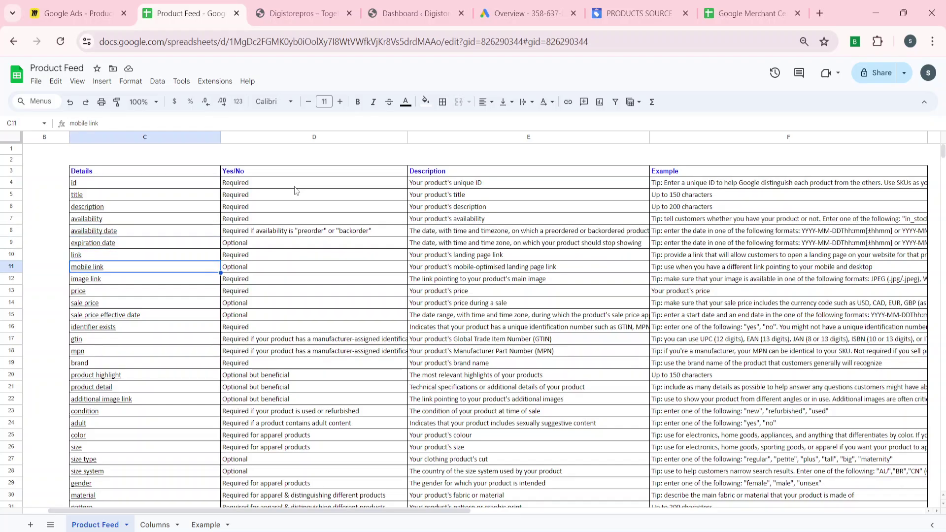
{"action": "scroll", "coordinate": [198, 408], "scroll_direction": "down", "scroll_amount": 6}
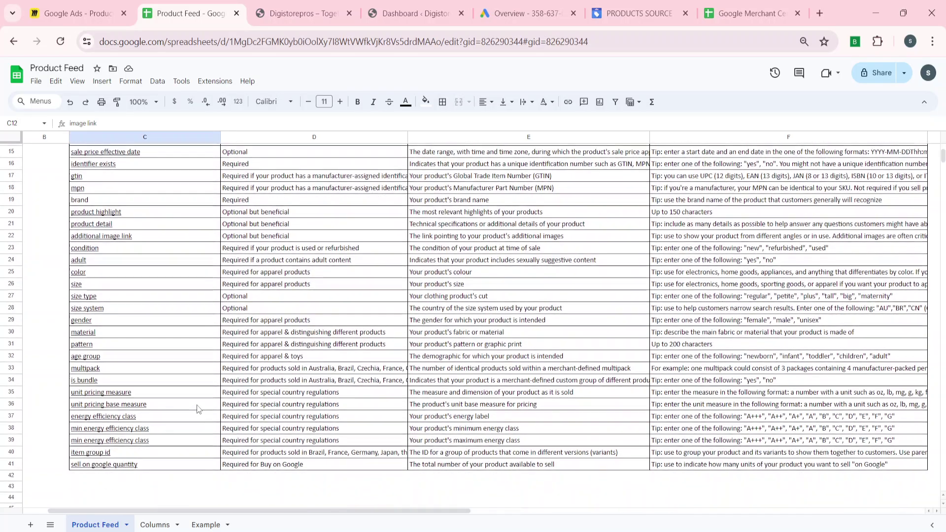
{"action": "scroll", "coordinate": [198, 409], "scroll_direction": "up", "scroll_amount": 6}
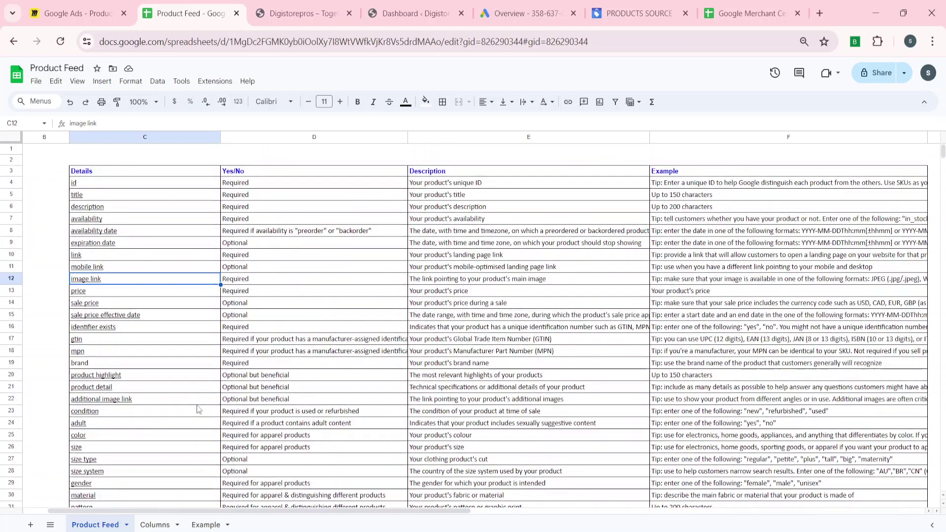
{"action": "scroll", "coordinate": [123, 430], "scroll_direction": "down", "scroll_amount": 5}
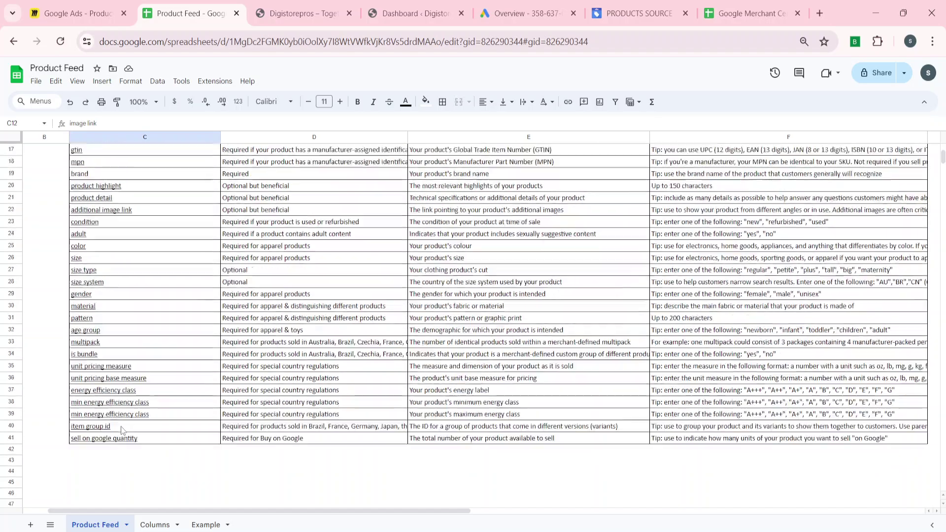
{"action": "scroll", "coordinate": [120, 427], "scroll_direction": "up", "scroll_amount": 5}
Review the Yes/No requirements of the attributes from id through availability date.
{"action": "left_click", "coordinate": [248, 185]}
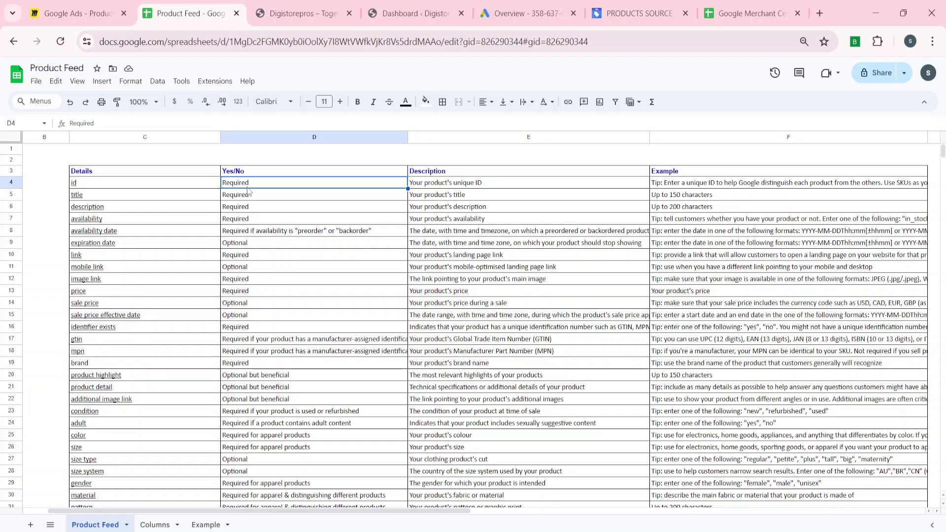
{"action": "key", "text": "Down"}
{"action": "key", "text": "Down"}
{"action": "key", "text": "Down"}
{"action": "key", "text": "Down"}
{"action": "key", "text": "Left"}
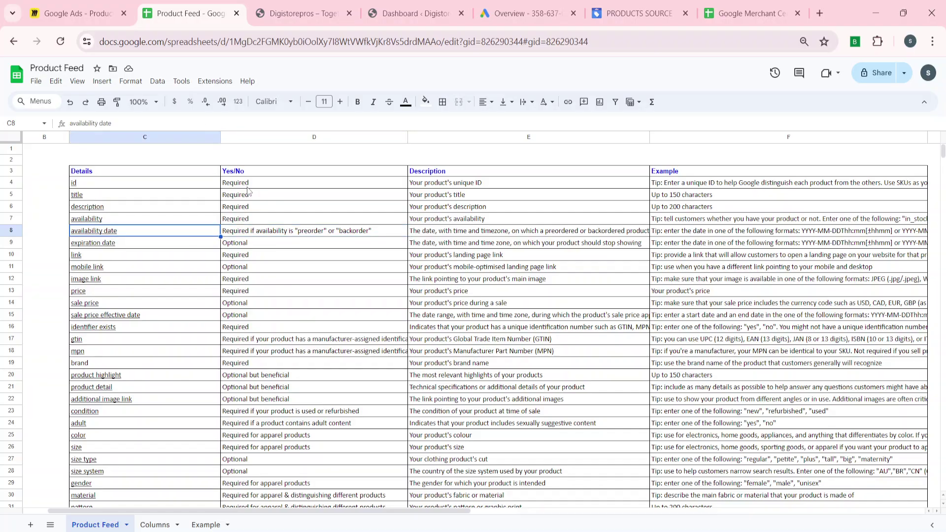
{"action": "key", "text": "Right"}
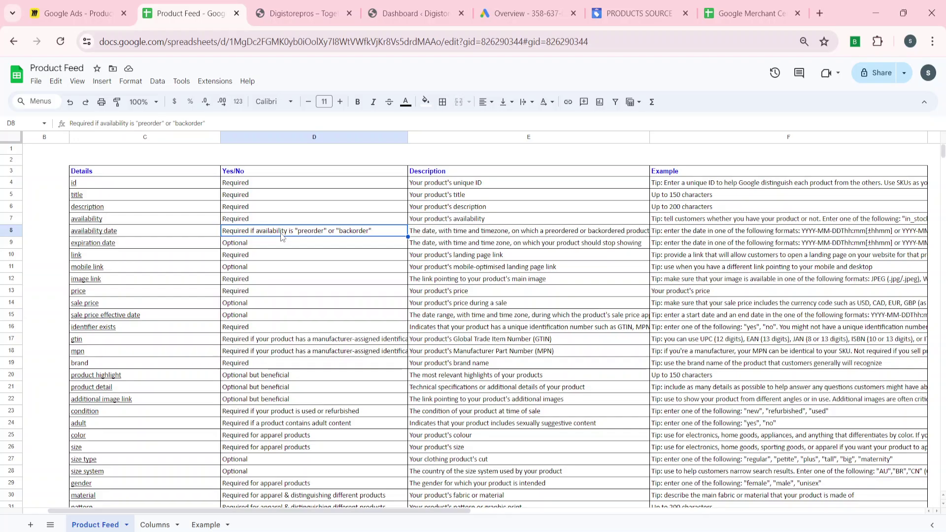
{"action": "key", "text": "Up"}
{"action": "key", "text": "Up"}
{"action": "key", "text": "Up"}
{"action": "key", "text": "Up"}
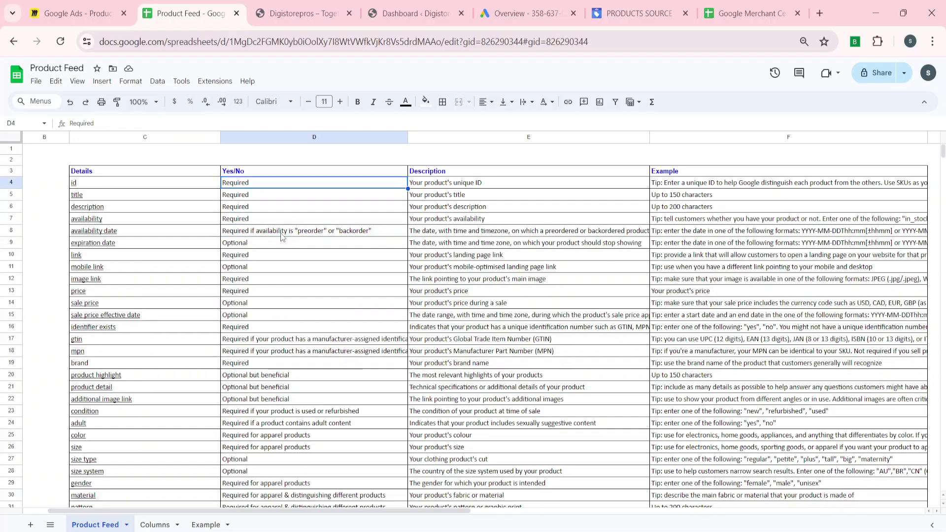
Read across the id attribute's row, comparing its requirement, description and example tip.
{"action": "key", "text": "Right"}
{"action": "key", "text": "Left"}
{"action": "key", "text": "Right"}
{"action": "key", "text": "Right"}
{"action": "key", "text": "Left"}
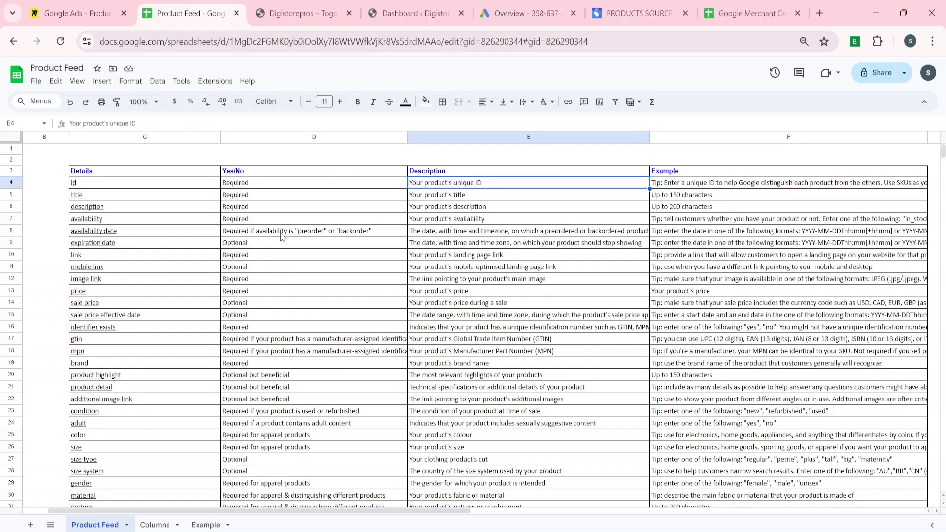
{"action": "key", "text": "Left"}
{"action": "key", "text": "Left"}
{"action": "key", "text": "Left"}
{"action": "key", "text": "Right"}
{"action": "key", "text": "Right"}
{"action": "key", "text": "Right"}
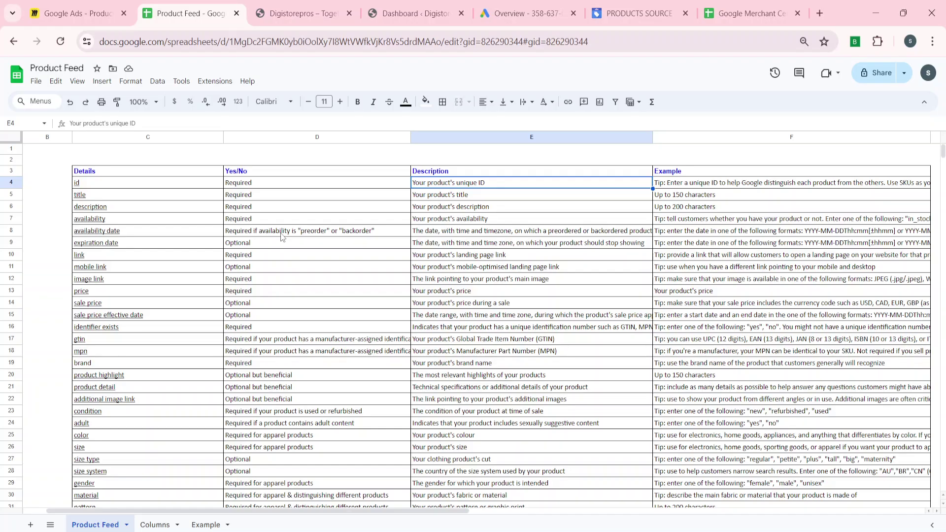
{"action": "key", "text": "Right"}
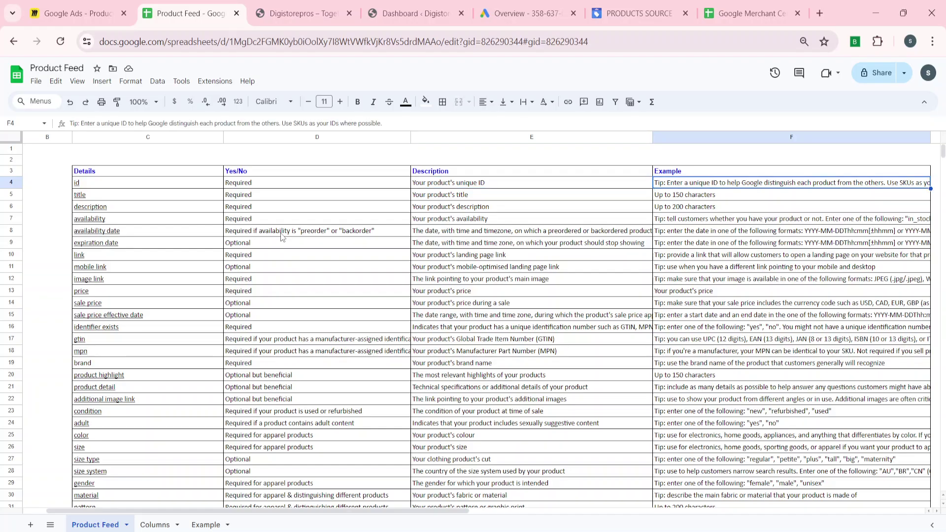
{"action": "key", "text": "Right"}
{"action": "key", "text": "Left"}
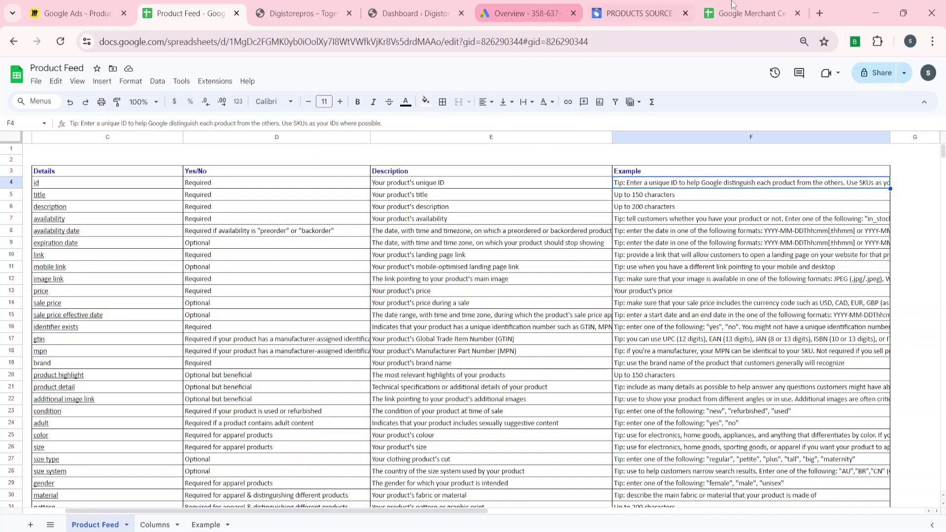
{"action": "left_click", "coordinate": [819, 12]}
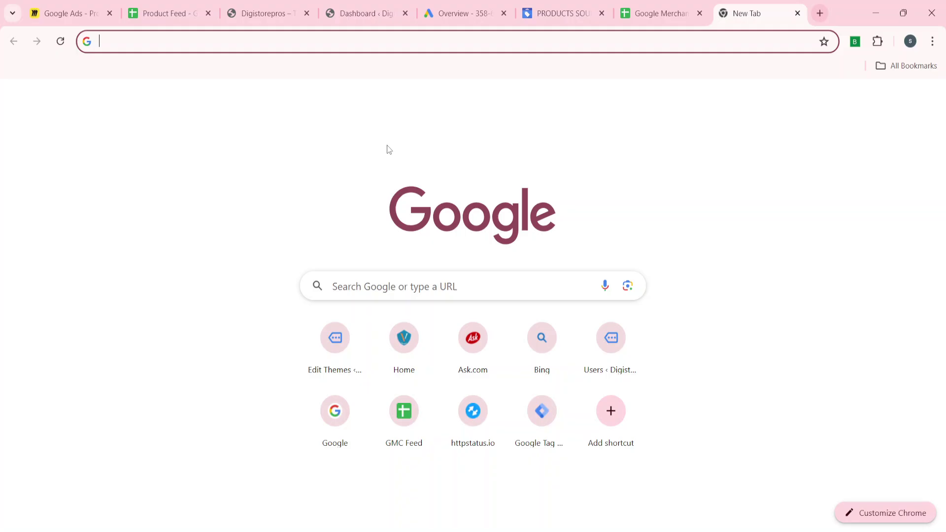
{"action": "left_click", "coordinate": [370, 294]}
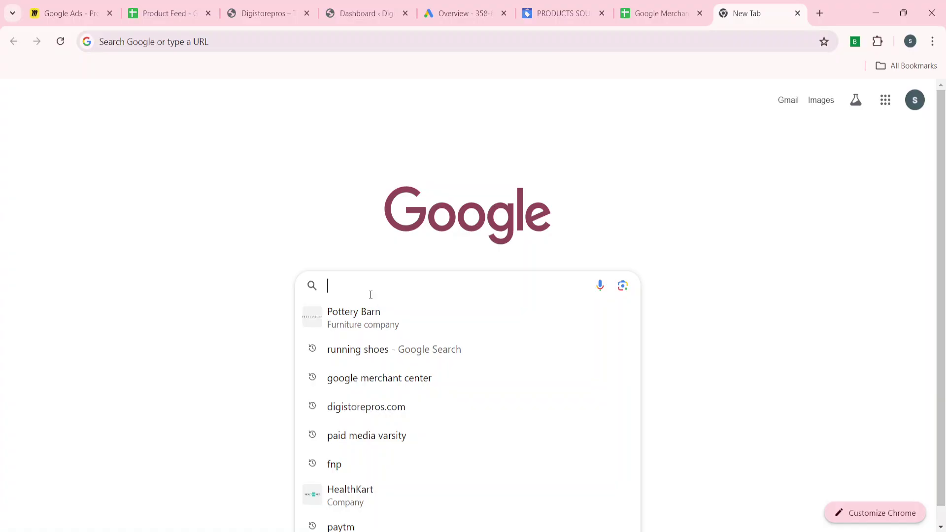
{"action": "type", "text": "f"}
{"action": "key", "text": "BackSpace"}
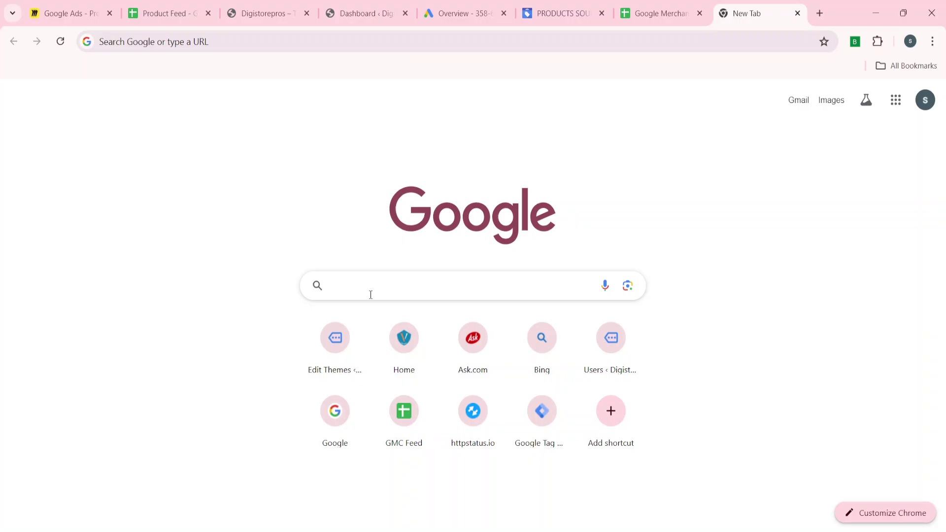
Open the business board game's product page on the Digistorepros store and examine its SKU, price and description.
{"action": "left_click", "coordinate": [263, 13]}
{"action": "scroll", "coordinate": [44, 389], "scroll_direction": "down", "scroll_amount": 4}
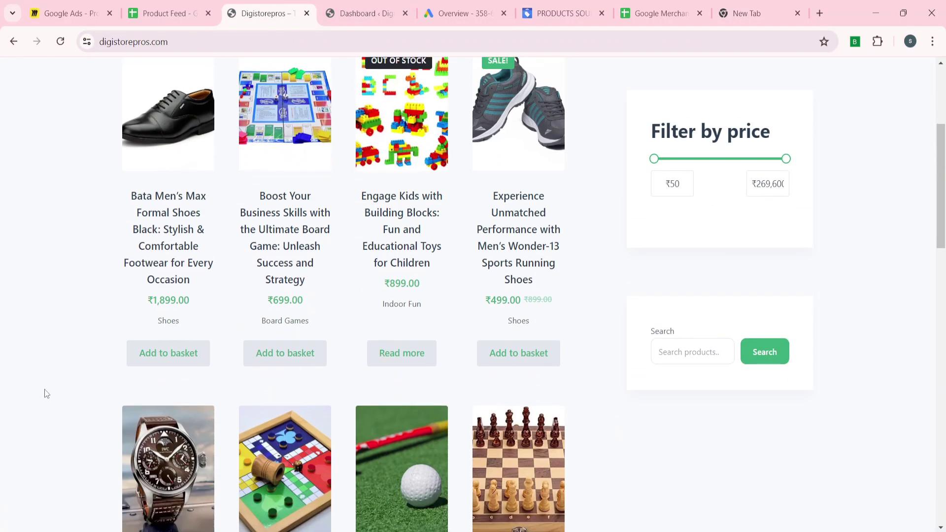
{"action": "left_click", "coordinate": [284, 246]}
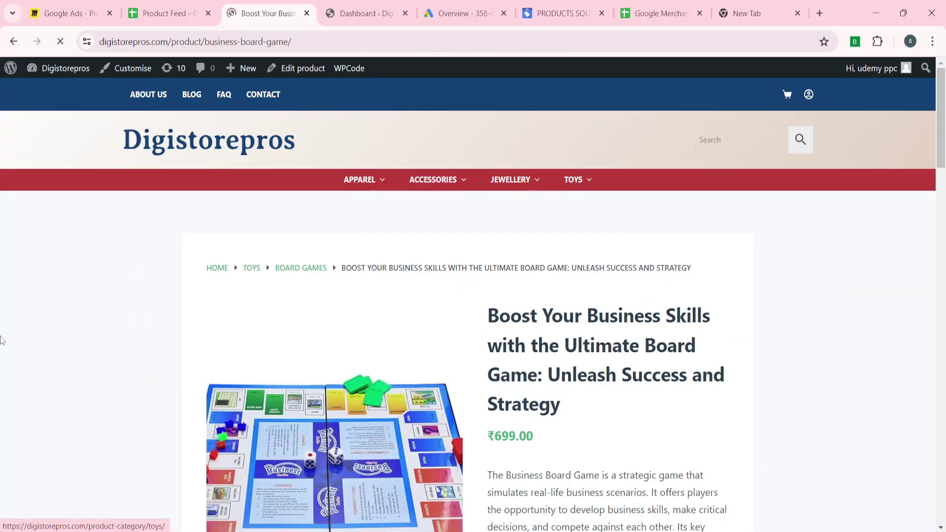
{"action": "scroll", "coordinate": [49, 427], "scroll_direction": "down", "scroll_amount": 5}
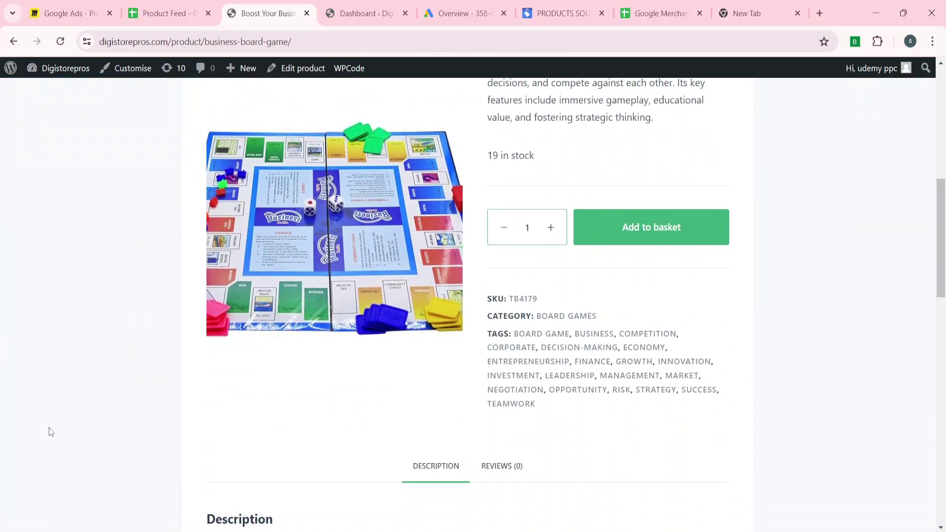
{"action": "scroll", "coordinate": [49, 427], "scroll_direction": "down", "scroll_amount": 3}
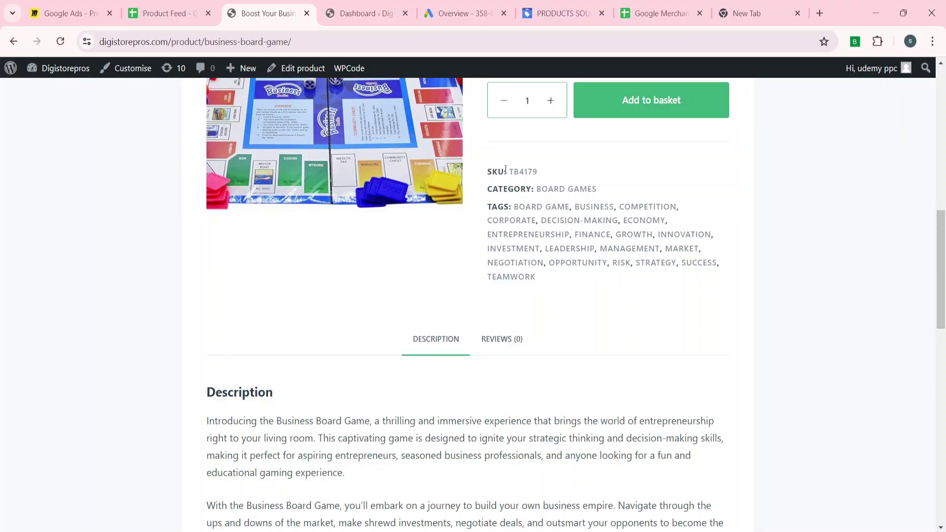
{"action": "left_click_drag", "start_coordinate": [511, 172], "coordinate": [540, 173]}
{"action": "left_click", "coordinate": [495, 173]}
{"action": "scroll", "coordinate": [495, 173], "scroll_direction": "up", "scroll_amount": 5}
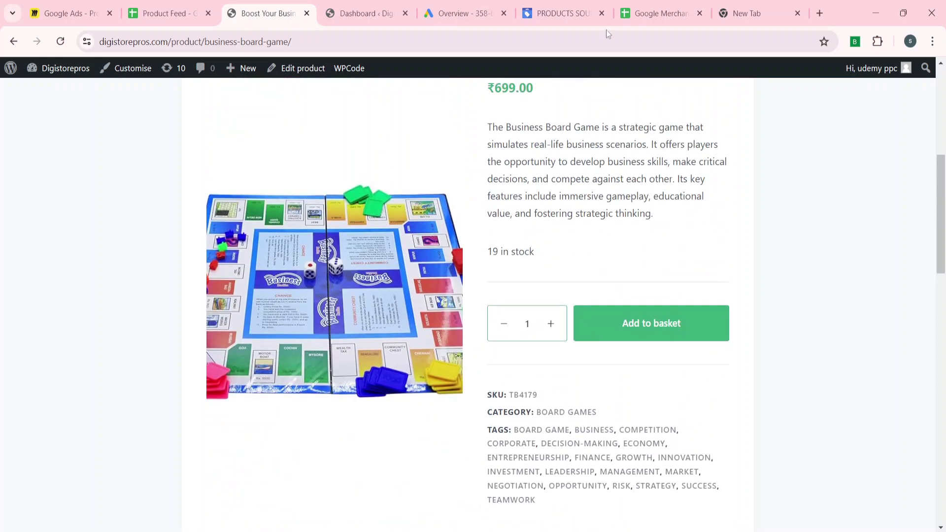
Check the Google Merchant Center feed template, return to the Product Feed guide and review the requirements for image link up to expiration date.
{"action": "left_click", "coordinate": [635, 6]}
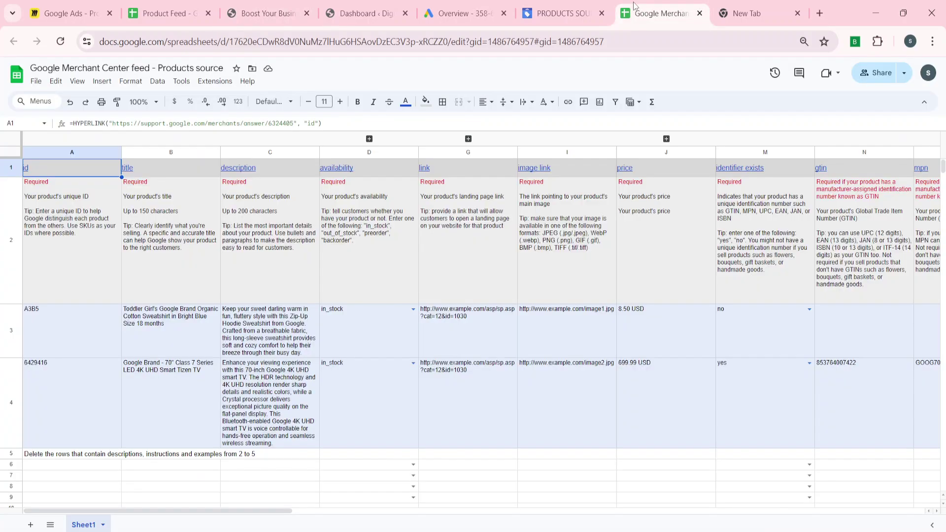
{"action": "left_click", "coordinate": [451, 2]}
{"action": "left_click", "coordinate": [658, 13]}
{"action": "left_click_drag", "start_coordinate": [182, 5], "coordinate": [144, 16]}
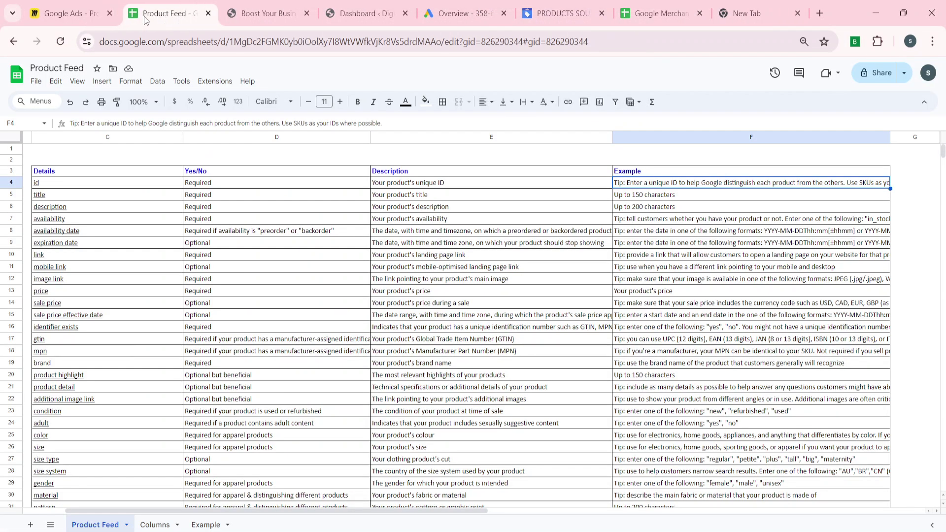
{"action": "left_click", "coordinate": [296, 280]}
{"action": "key", "text": "Up"}
{"action": "key", "text": "Up"}
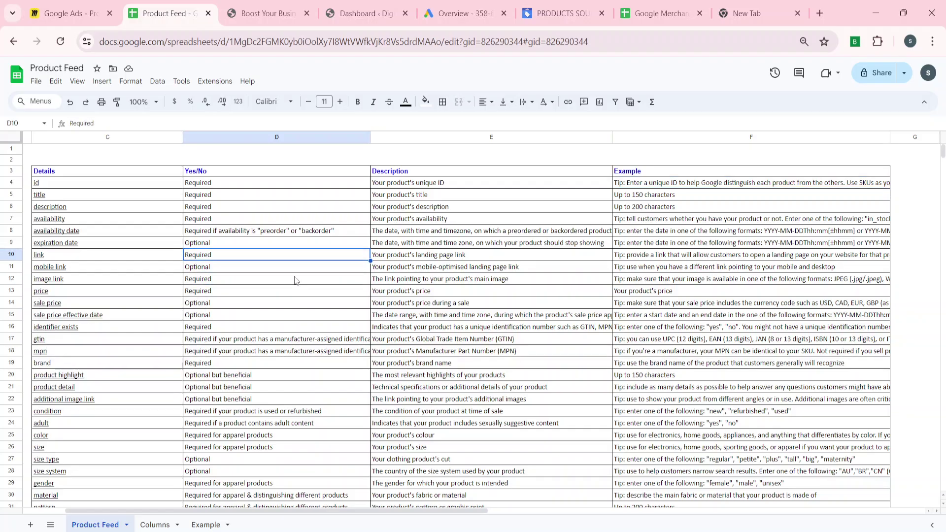
{"action": "key", "text": "Up"}
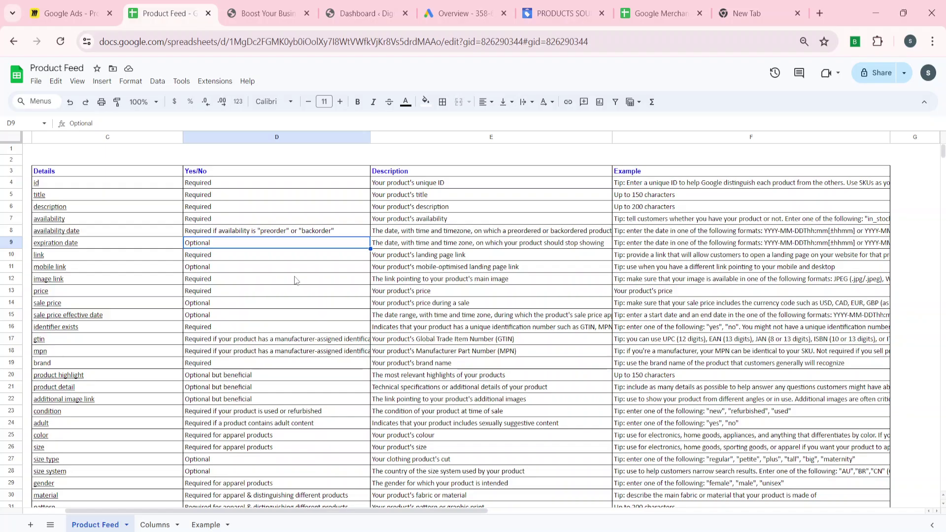
Skim the Yes/No requirements from expiration date down to sell on google quantity.
{"action": "key", "text": "Up"}
{"action": "key", "text": "Down"}
{"action": "key", "text": "Down"}
{"action": "key", "text": "Down"}
{"action": "key", "text": "Down"}
{"action": "key", "text": "Down"}
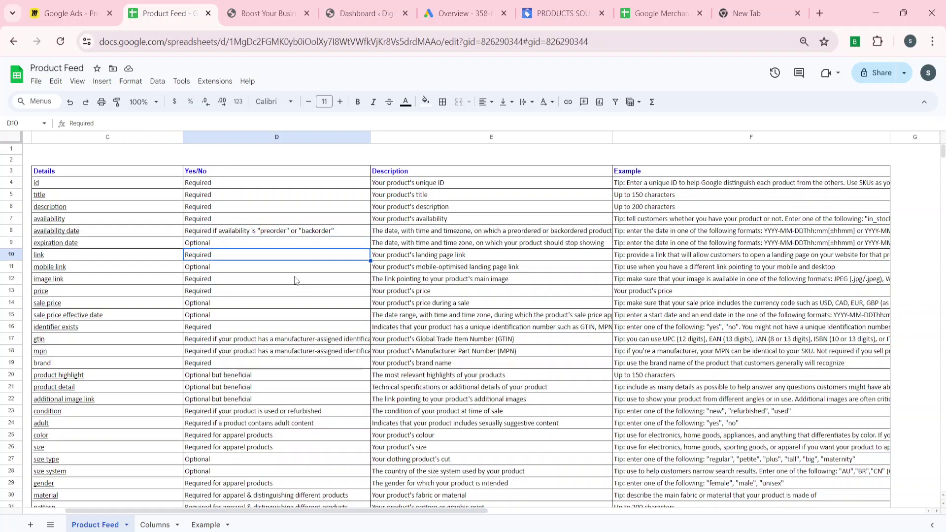
{"action": "key", "text": "Down"}
{"action": "key", "text": "Down"}
{"action": "key", "text": "Down"}
{"action": "key", "text": "Down"}
{"action": "key", "text": "Down"}
{"action": "key", "text": "Down"}
{"action": "key", "text": "Down"}
{"action": "key", "text": "Down"}
{"action": "key", "text": "Down"}
{"action": "key", "text": "Down"}
{"action": "key", "text": "Down"}
{"action": "key", "text": "Down"}
{"action": "key", "text": "Down"}
{"action": "key", "text": "Down"}
{"action": "key", "text": "Down"}
{"action": "key", "text": "Down"}
{"action": "key", "text": "Down"}
{"action": "key", "text": "Down"}
{"action": "key", "text": "Down"}
{"action": "key", "text": "Down"}
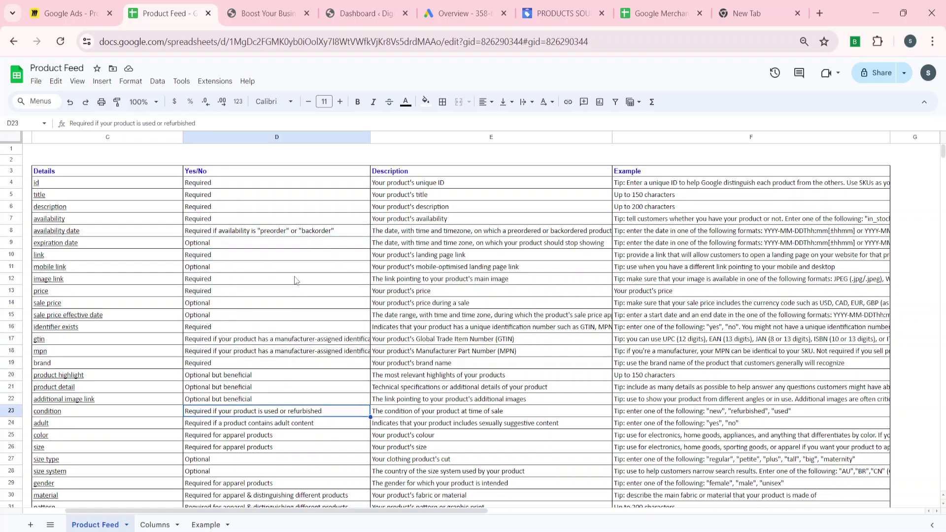
{"action": "key", "text": "Down"}
{"action": "key", "text": "Down"}
{"action": "key", "text": "Down"}
{"action": "key", "text": "Down"}
{"action": "key", "text": "Down"}
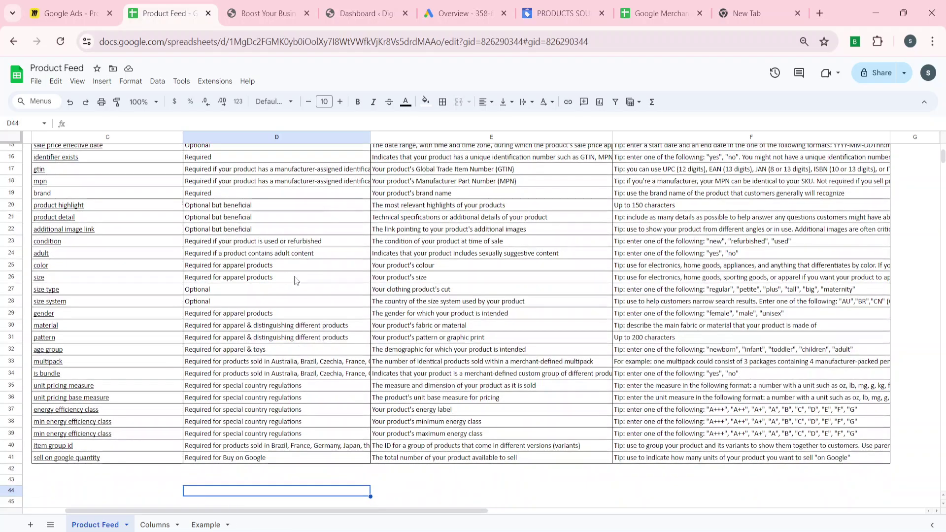
Return to the top of the attribute guide and review the descriptions and example tips from title through sale price effective date.
{"action": "key", "text": "Up"}
{"action": "key", "text": "Up"}
{"action": "key", "text": "Up"}
{"action": "key", "text": "Up"}
{"action": "key", "text": "Up"}
{"action": "key", "text": "Up"}
{"action": "key", "text": "Up"}
{"action": "key", "text": "Up"}
{"action": "key", "text": "Up"}
{"action": "key", "text": "Up"}
{"action": "key", "text": "Up"}
{"action": "key", "text": "Up"}
{"action": "key", "text": "Up"}
{"action": "key", "text": "Up"}
{"action": "key", "text": "Up"}
{"action": "key", "text": "Up"}
{"action": "key", "text": "Up"}
{"action": "key", "text": "Up"}
{"action": "key", "text": "Up"}
{"action": "key", "text": "Up"}
{"action": "key", "text": "Up"}
{"action": "key", "text": "Up"}
{"action": "key", "text": "Up"}
{"action": "key", "text": "Up"}
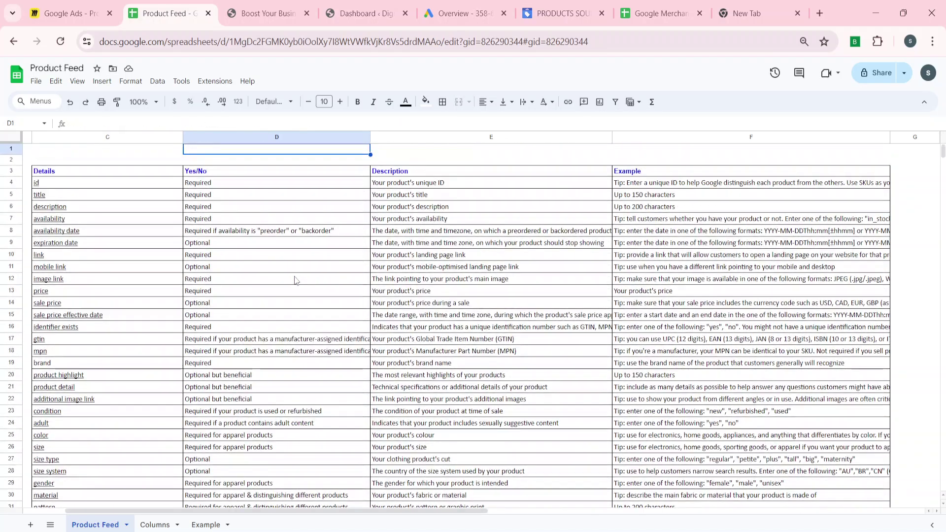
{"action": "key", "text": "Down"}
{"action": "key", "text": "Down"}
{"action": "key", "text": "Down"}
{"action": "key", "text": "Down"}
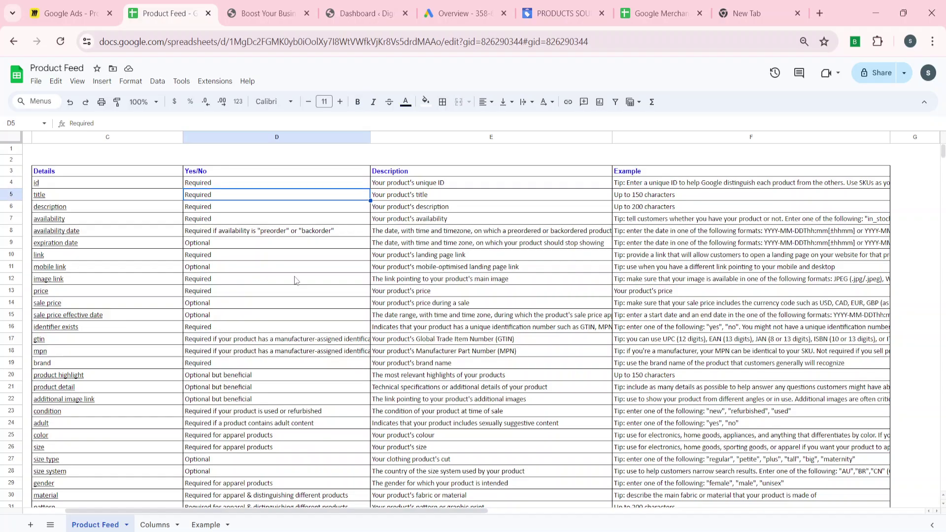
{"action": "key", "text": "Right"}
{"action": "key", "text": "Left"}
{"action": "key", "text": "Right"}
{"action": "key", "text": "Down"}
{"action": "key", "text": "Down"}
{"action": "key", "text": "Down"}
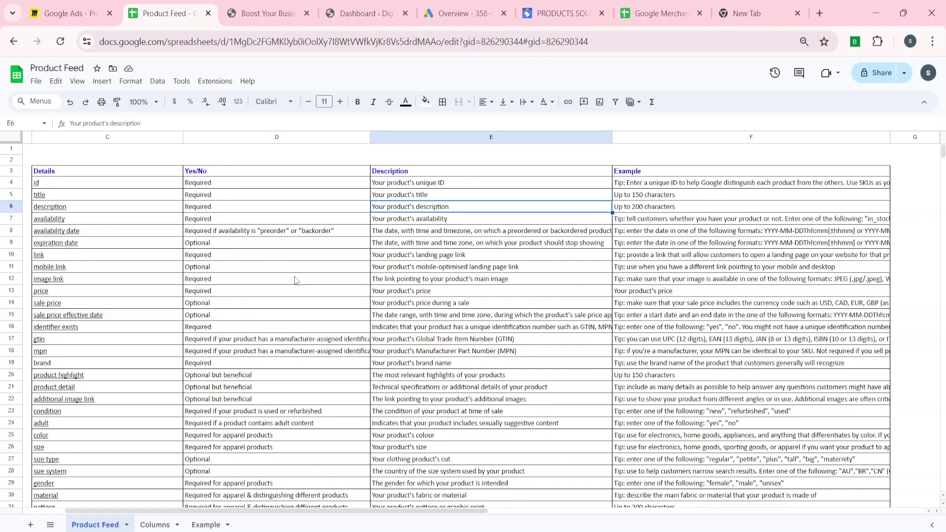
{"action": "key", "text": "Right"}
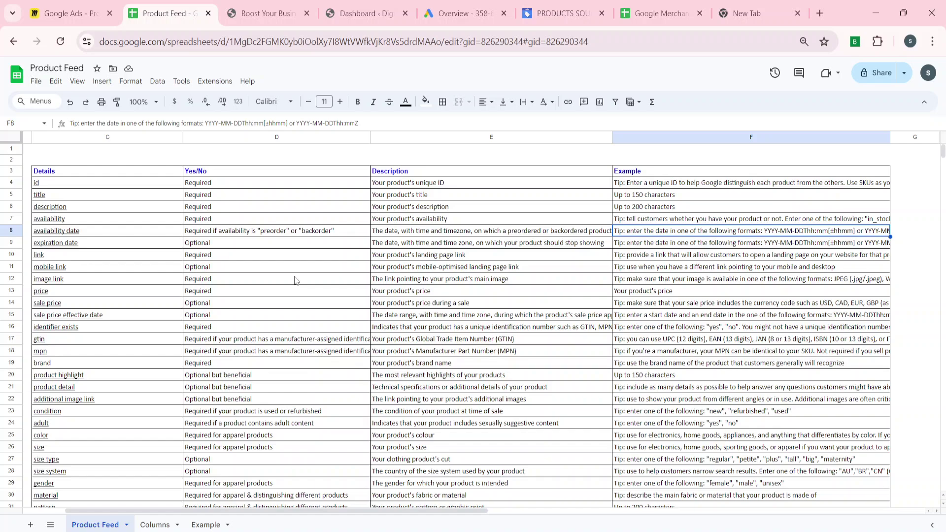
{"action": "key", "text": "Down"}
{"action": "key", "text": "Down"}
{"action": "key", "text": "Down"}
{"action": "key", "text": "Down"}
{"action": "key", "text": "Down"}
{"action": "key", "text": "Down"}
{"action": "key", "text": "Down"}
{"action": "key", "text": "Left"}
{"action": "key", "text": "Left"}
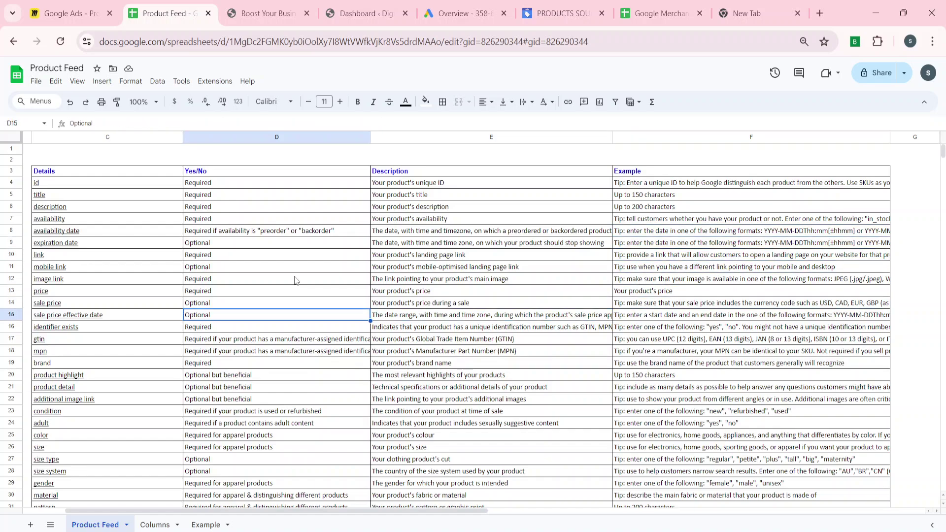
Read across the sale price attribute's row, checking its name, requirement and description.
{"action": "key", "text": "Left"}
{"action": "key", "text": "Up"}
{"action": "key", "text": "Left"}
{"action": "key", "text": "Right"}
{"action": "key", "text": "Right"}
{"action": "key", "text": "Right"}
{"action": "key", "text": "Right"}
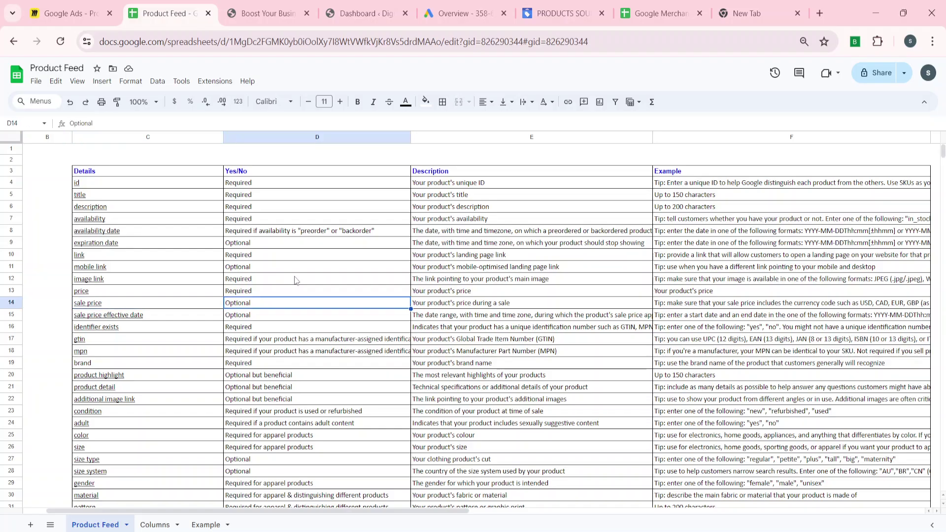
{"action": "key", "text": "Left"}
{"action": "key", "text": "Left"}
{"action": "key", "text": "Left"}
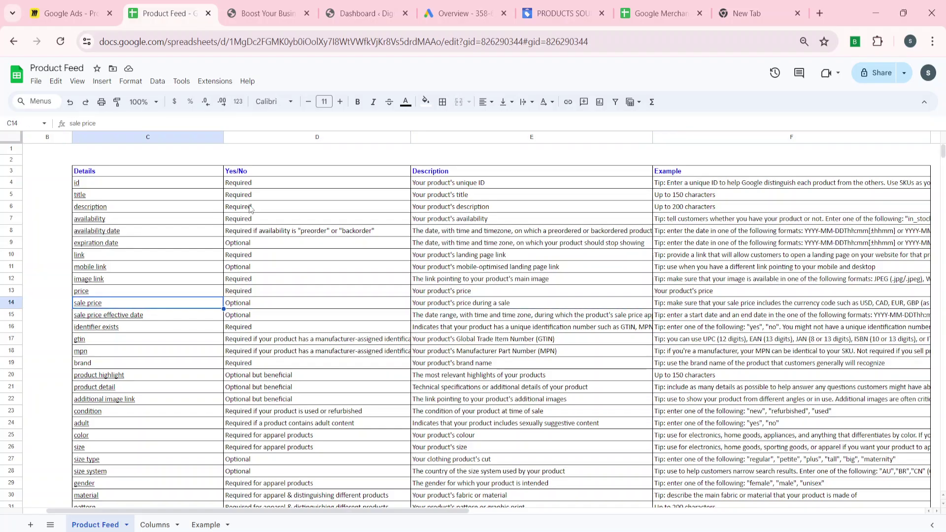
Review the Yes/No requirements of the attributes from link through identifier exists.
{"action": "left_click", "coordinate": [264, 260]}
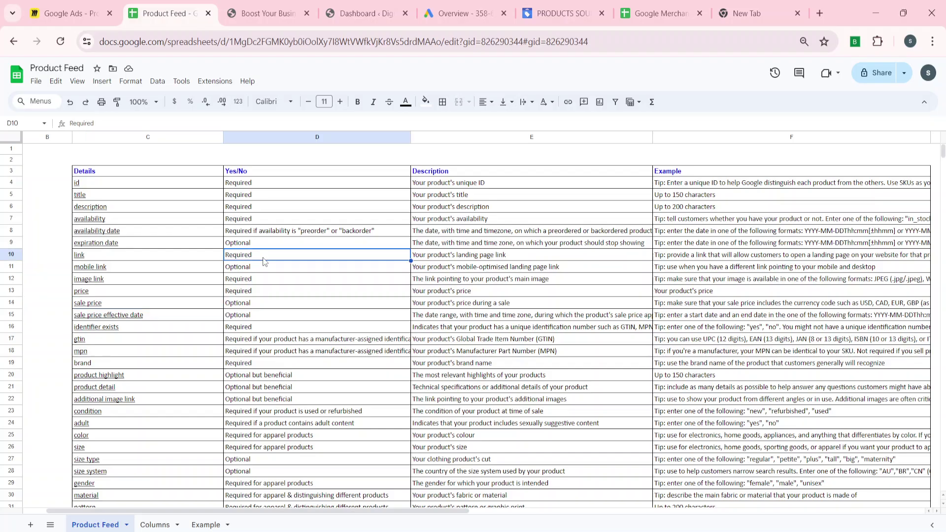
{"action": "key", "text": "Down"}
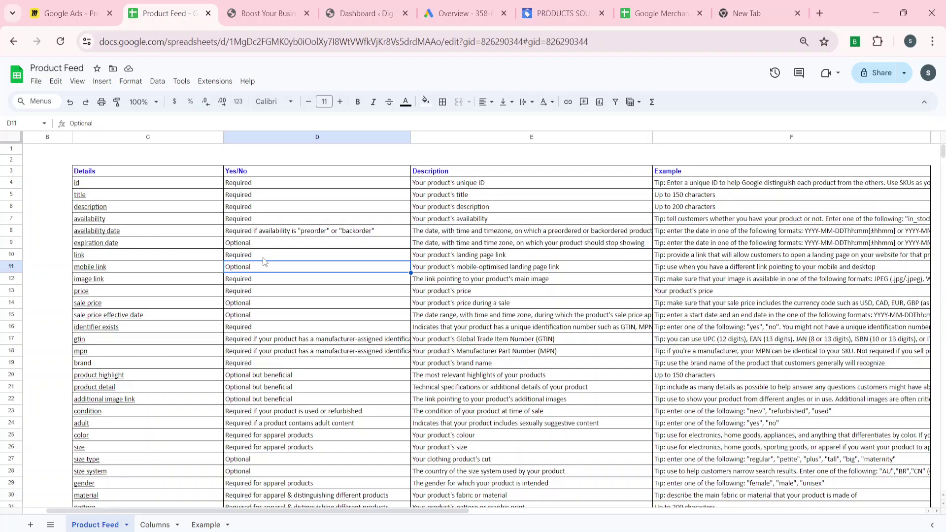
{"action": "key", "text": "Down"}
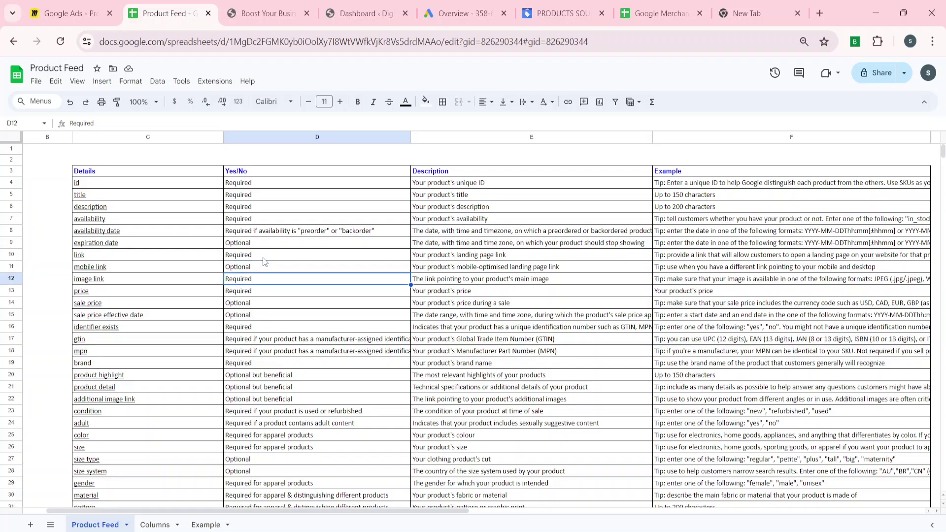
{"action": "key", "text": "Down"}
{"action": "key", "text": "Down"}
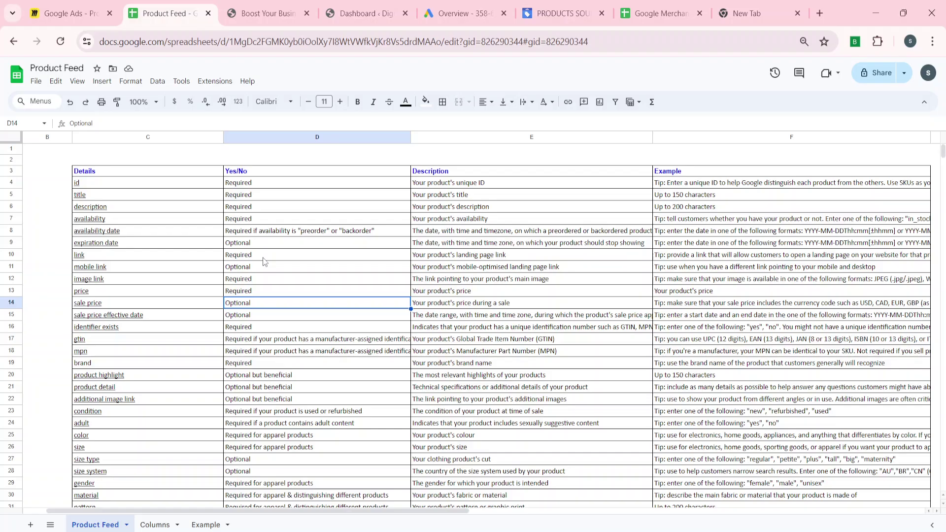
{"action": "key", "text": "Down"}
{"action": "key", "text": "Down"}
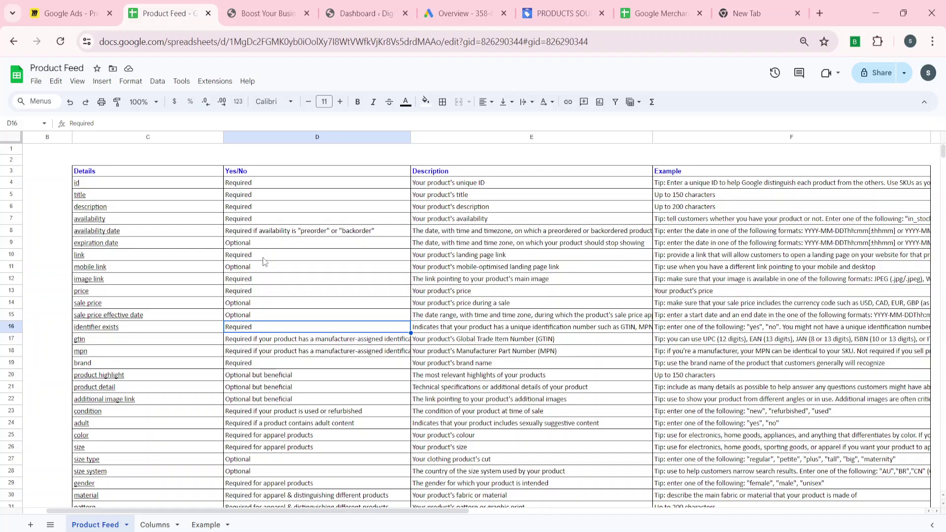
Check the requirements and descriptions of gtin and mpn, followed by the requirements of brand and product highlight.
{"action": "key", "text": "Down"}
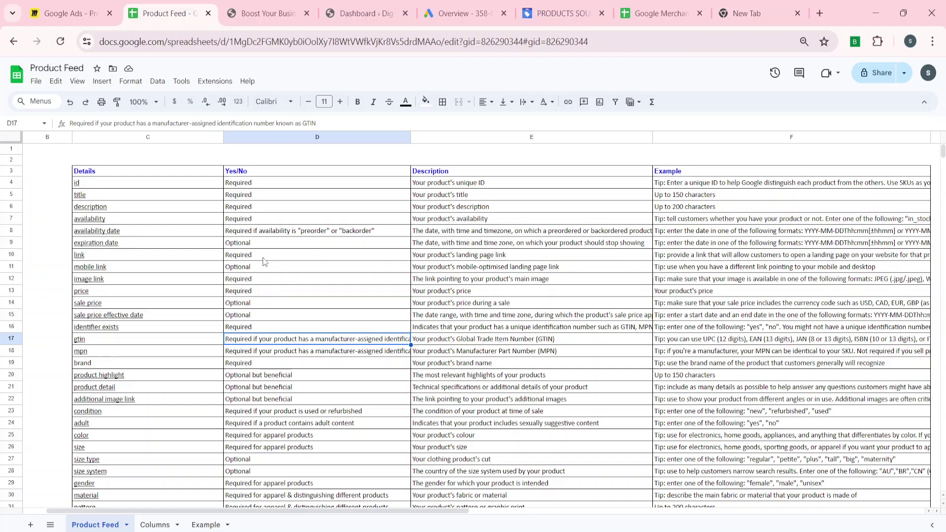
{"action": "key", "text": "Right"}
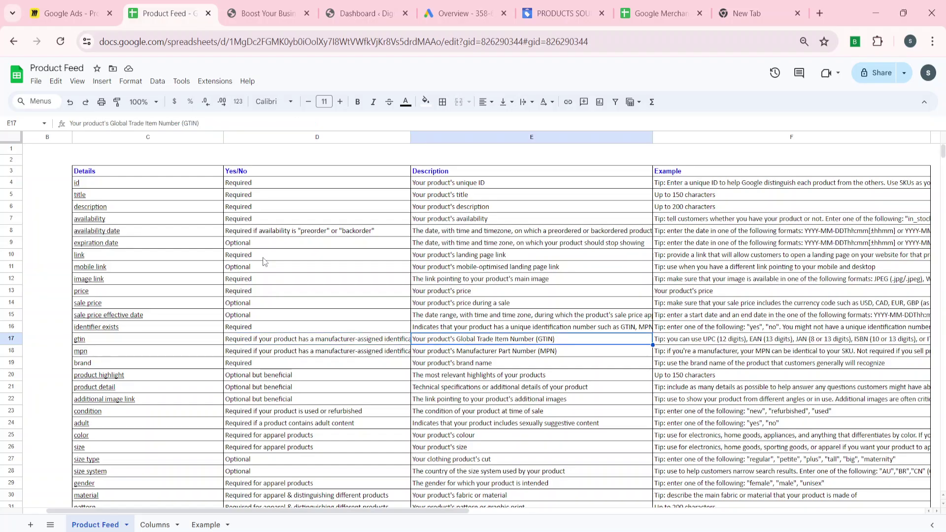
{"action": "key", "text": "Down"}
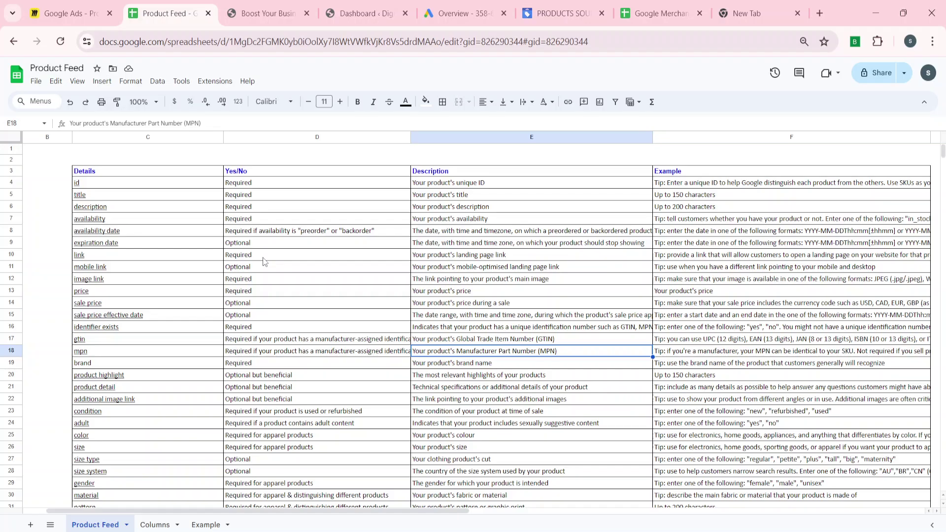
{"action": "key", "text": "Left"}
{"action": "key", "text": "Down"}
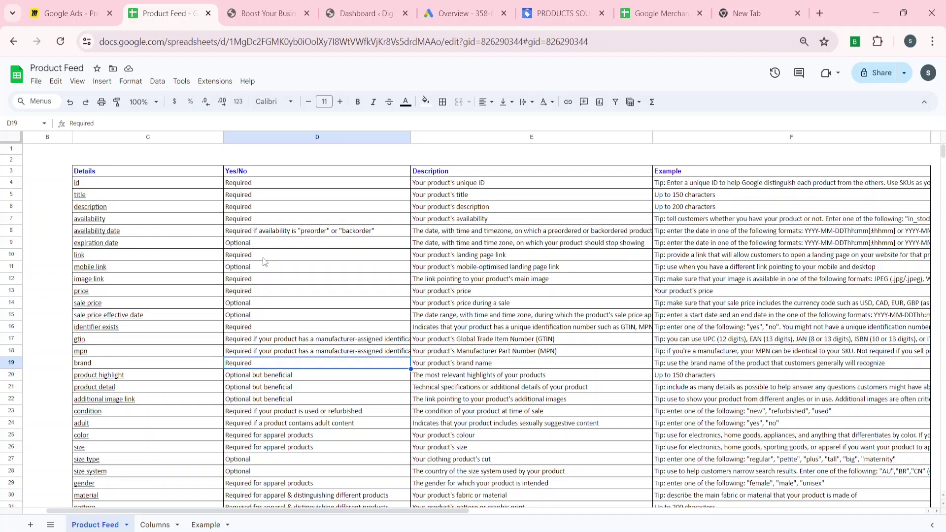
{"action": "key", "text": "Down"}
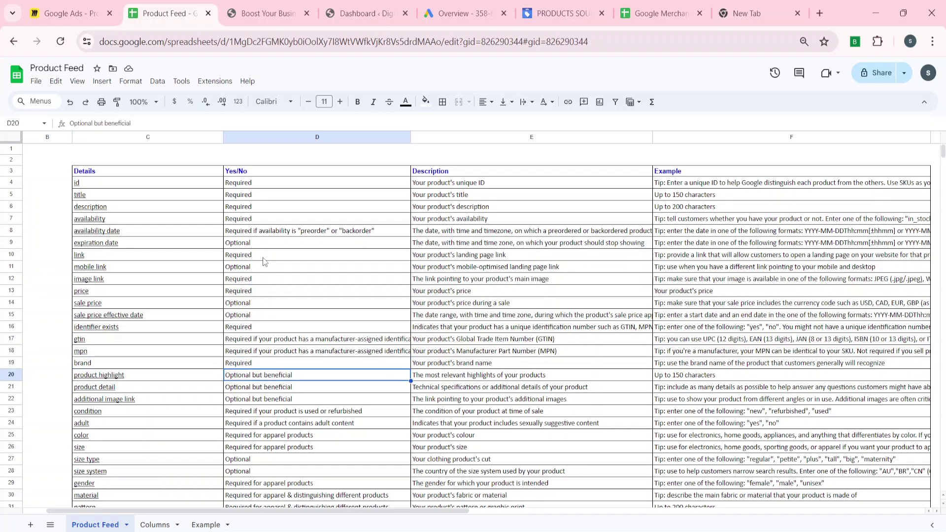
{"action": "key", "text": "Up"}
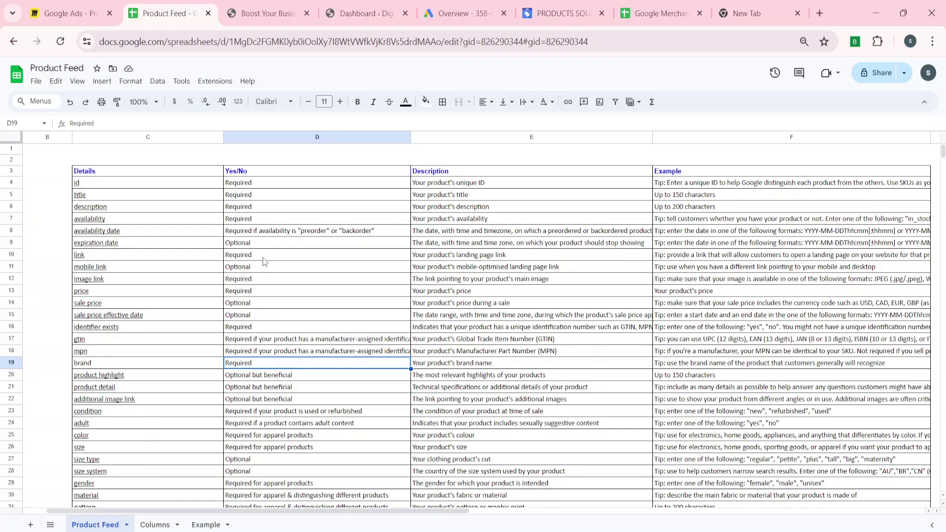
{"action": "key", "text": "Down"}
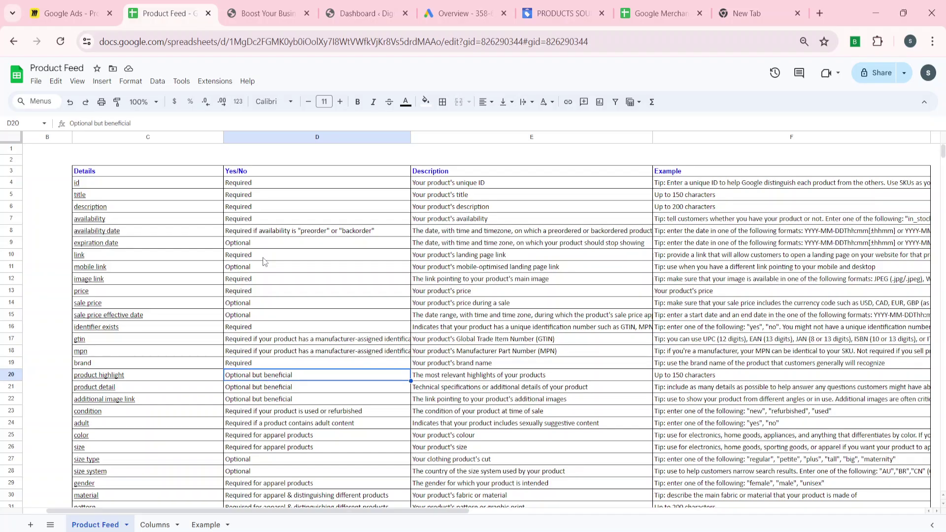
Skim the requirements from product detail through sell on google quantity and return to the id row.
{"action": "key", "text": "Down"}
{"action": "key", "text": "Down"}
{"action": "key", "text": "Down"}
{"action": "key", "text": "Down"}
{"action": "key", "text": "Down"}
{"action": "key", "text": "Down"}
{"action": "key", "text": "Down"}
{"action": "key", "text": "Down"}
{"action": "key", "text": "Down"}
{"action": "key", "text": "Down"}
{"action": "key", "text": "Down"}
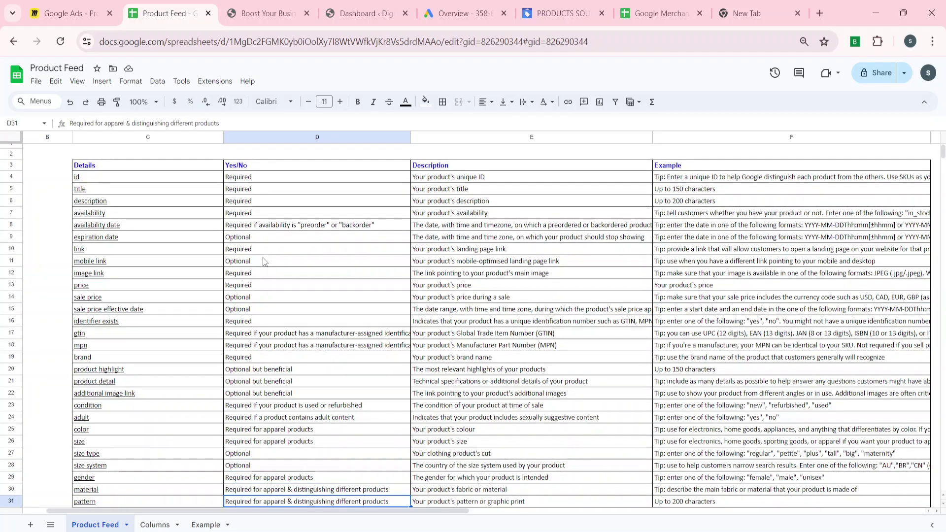
{"action": "key", "text": "Down"}
{"action": "key", "text": "Down"}
{"action": "key", "text": "Down"}
{"action": "key", "text": "Down"}
{"action": "key", "text": "Down"}
{"action": "key", "text": "Down"}
{"action": "key", "text": "Down"}
{"action": "key", "text": "Down"}
{"action": "key", "text": "Down"}
{"action": "key", "text": "Down"}
{"action": "key", "text": "Down"}
{"action": "key", "text": "Down"}
{"action": "key", "text": "Down"}
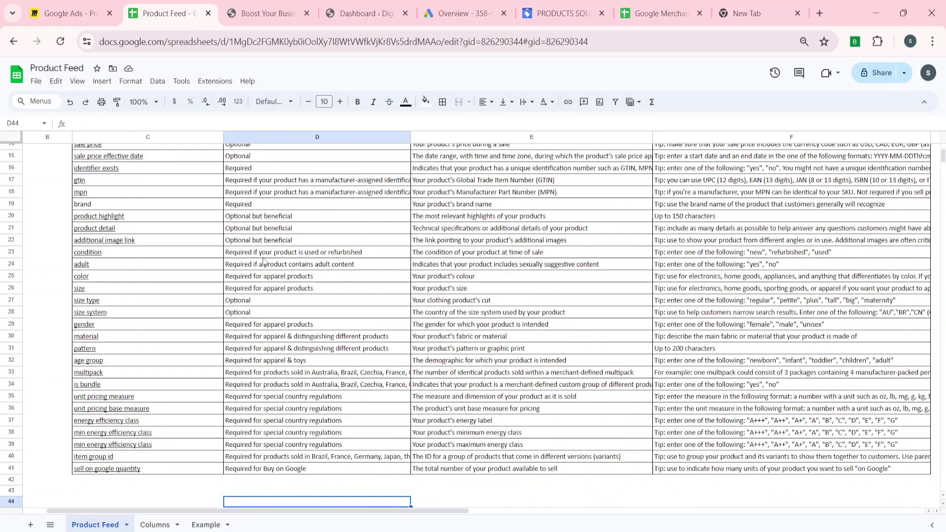
{"action": "key", "text": "Up"}
{"action": "key", "text": "Up"}
{"action": "key", "text": "Up"}
{"action": "key", "text": "Up"}
{"action": "key", "text": "Up"}
{"action": "key", "text": "Up"}
{"action": "key", "text": "Up"}
{"action": "key", "text": "Up"}
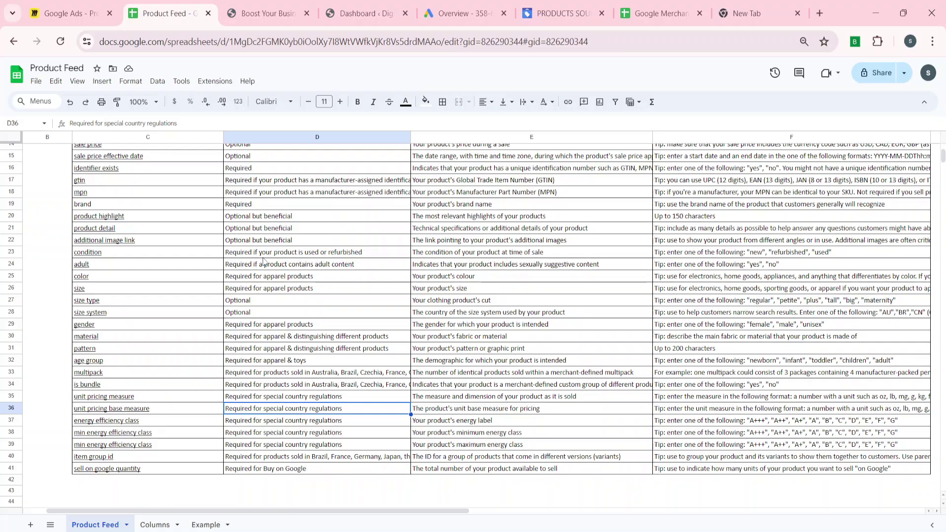
{"action": "key", "text": "ctrl+Up"}
{"action": "key", "text": "Up"}
{"action": "key", "text": "Up"}
{"action": "key", "text": "Down"}
{"action": "key", "text": "Down"}
{"action": "key", "text": "Down"}
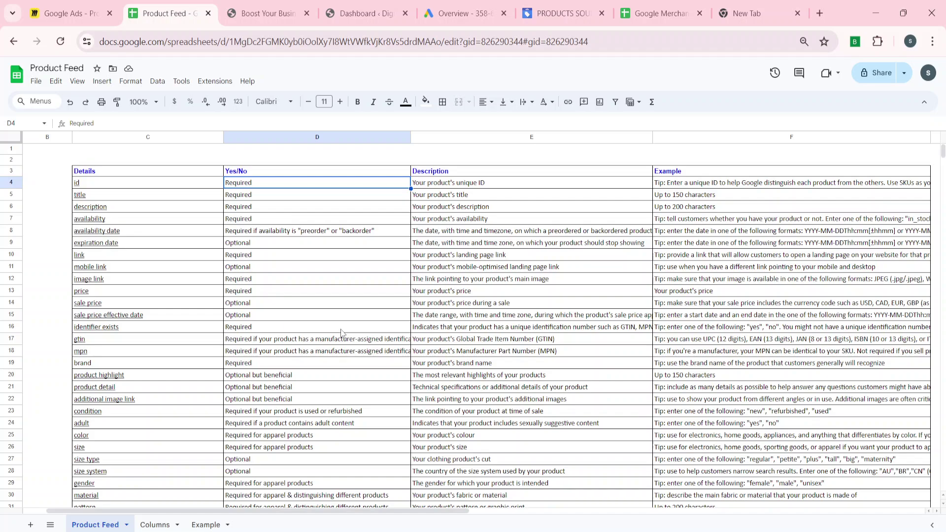
Compare the short attribute list on the Columns sheet with the full attribute list on the Product Feed sheet.
{"action": "left_click", "coordinate": [162, 524]}
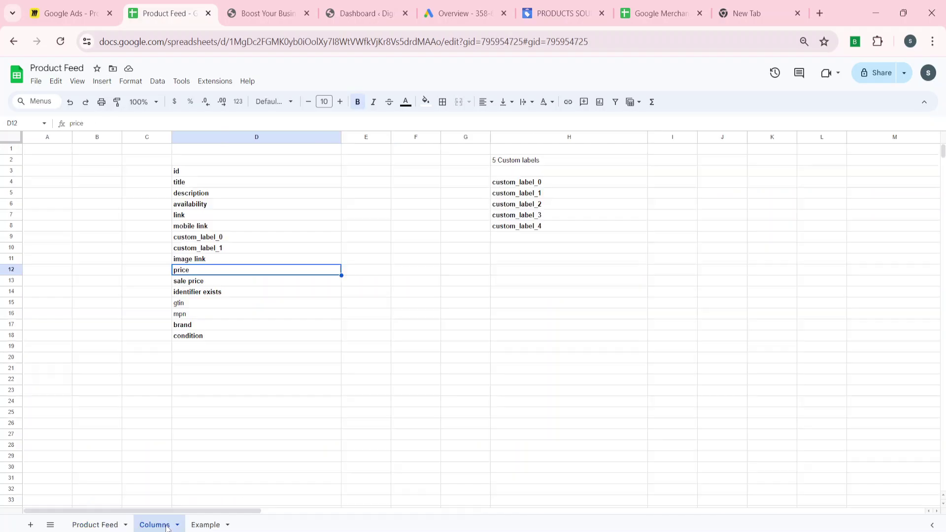
{"action": "left_click", "coordinate": [101, 525]}
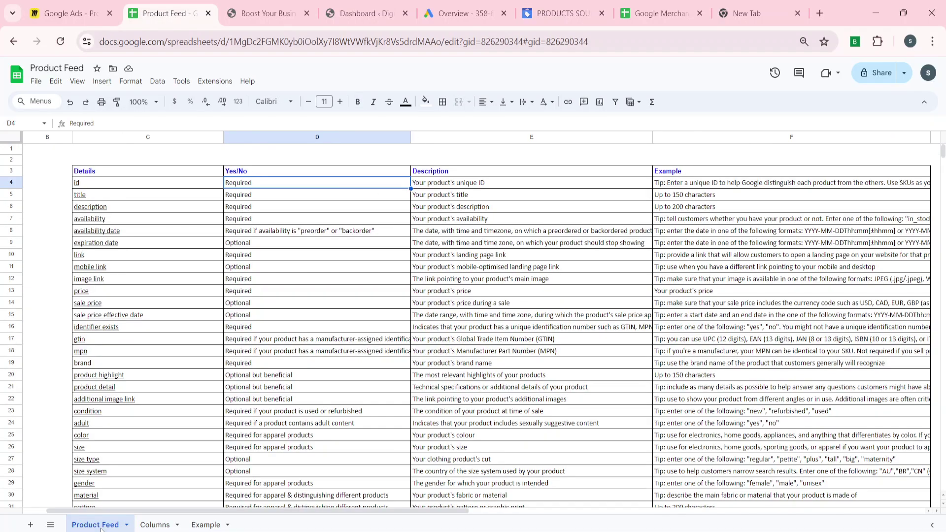
{"action": "scroll", "coordinate": [157, 419], "scroll_direction": "down", "scroll_amount": 5}
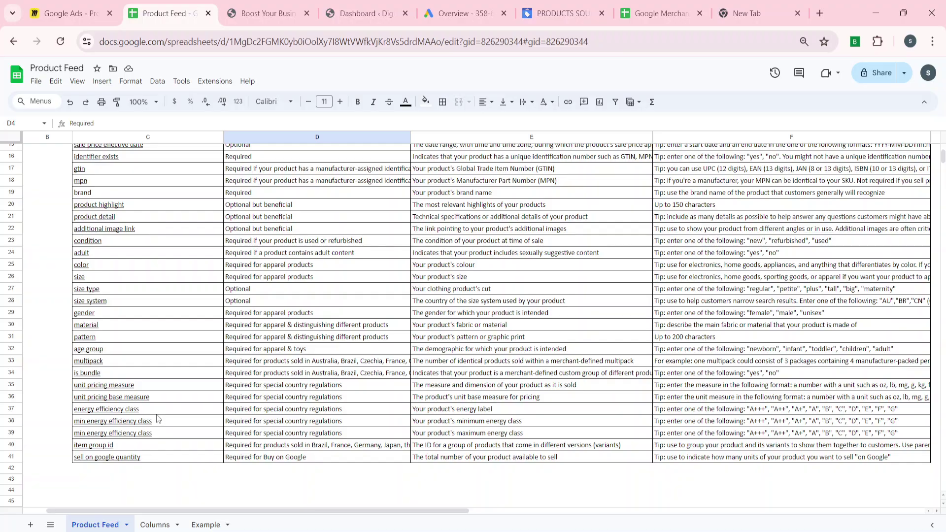
{"action": "scroll", "coordinate": [197, 350], "scroll_direction": "up", "scroll_amount": 5}
Open the Columns sheet and go through the five custom labels, custom_label_0 to custom_label_4.
{"action": "left_click", "coordinate": [156, 525]}
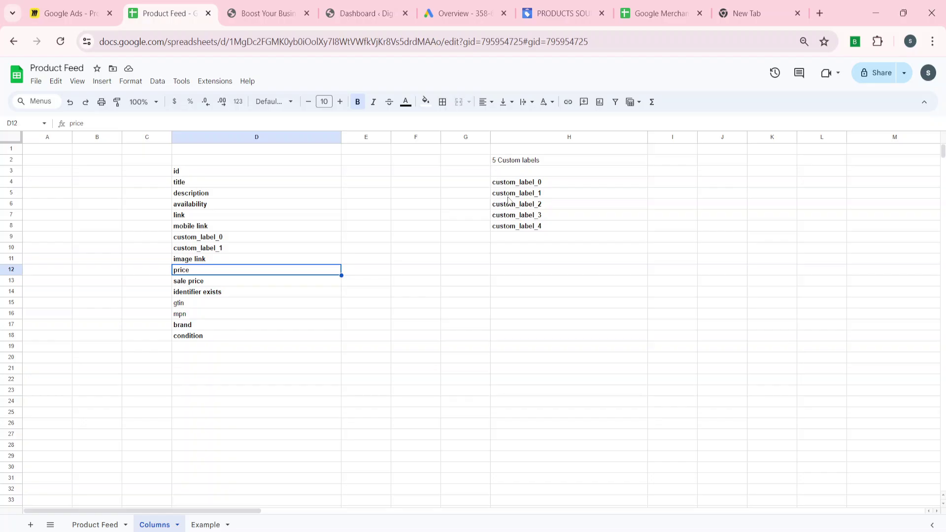
{"action": "left_click", "coordinate": [555, 183]}
{"action": "left_click", "coordinate": [551, 197]}
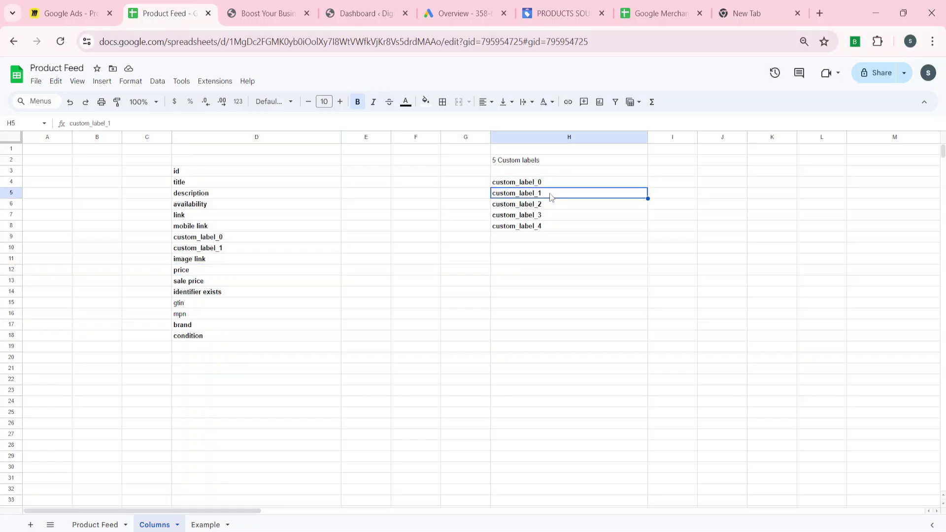
{"action": "left_click", "coordinate": [543, 207]}
{"action": "left_click", "coordinate": [551, 216]}
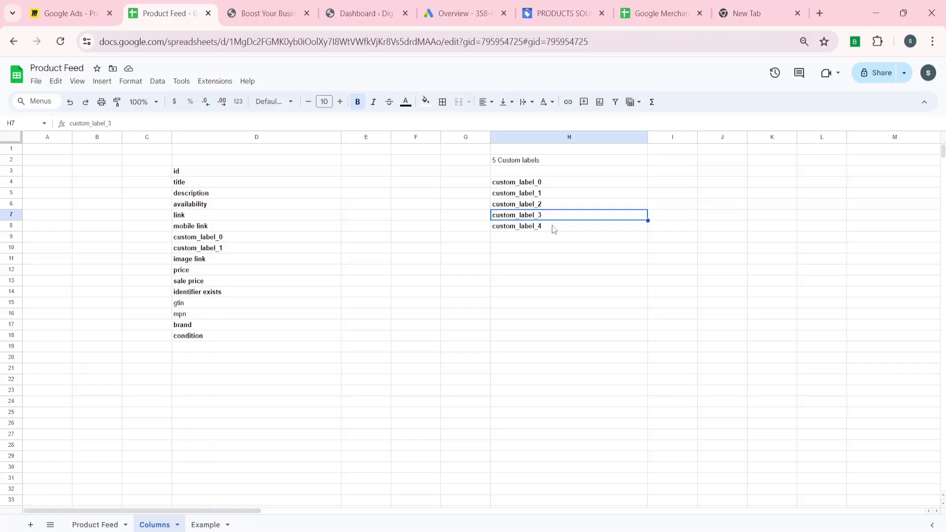
{"action": "left_click", "coordinate": [554, 228]}
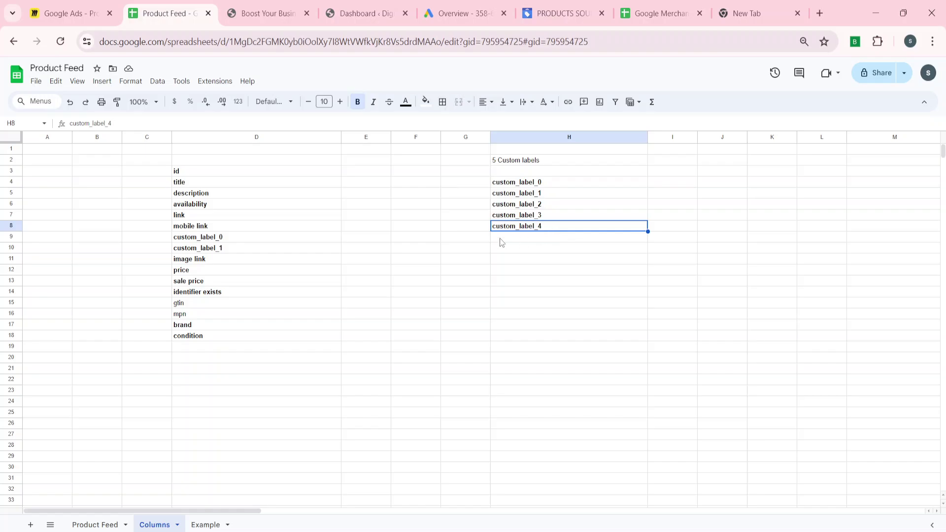
Open the Example sheet and check the sample id, title and description of the blue T-shirt product.
{"action": "left_click", "coordinate": [206, 524]}
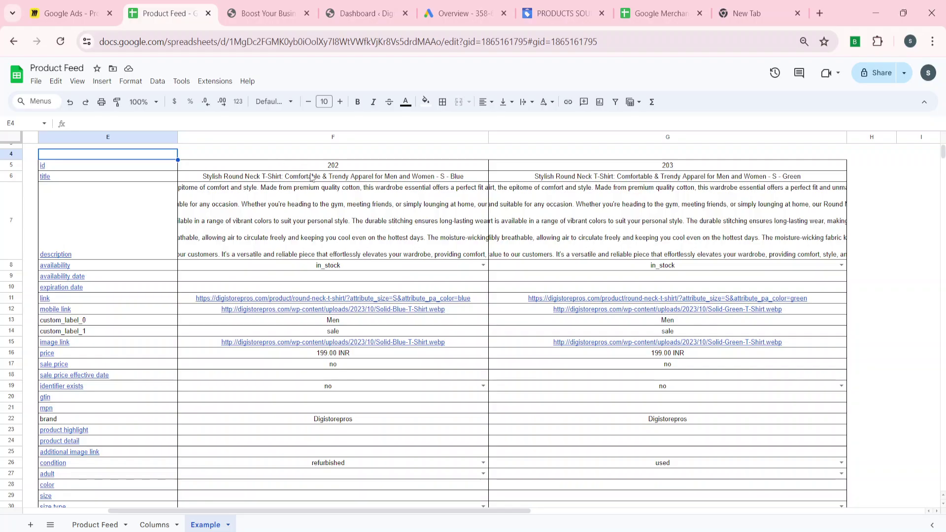
{"action": "left_click", "coordinate": [312, 179]}
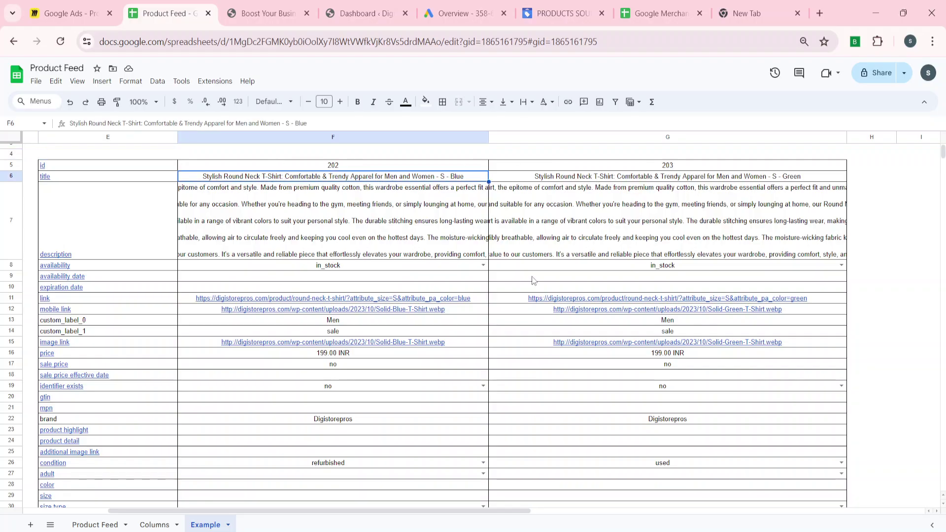
{"action": "left_click", "coordinate": [309, 168]}
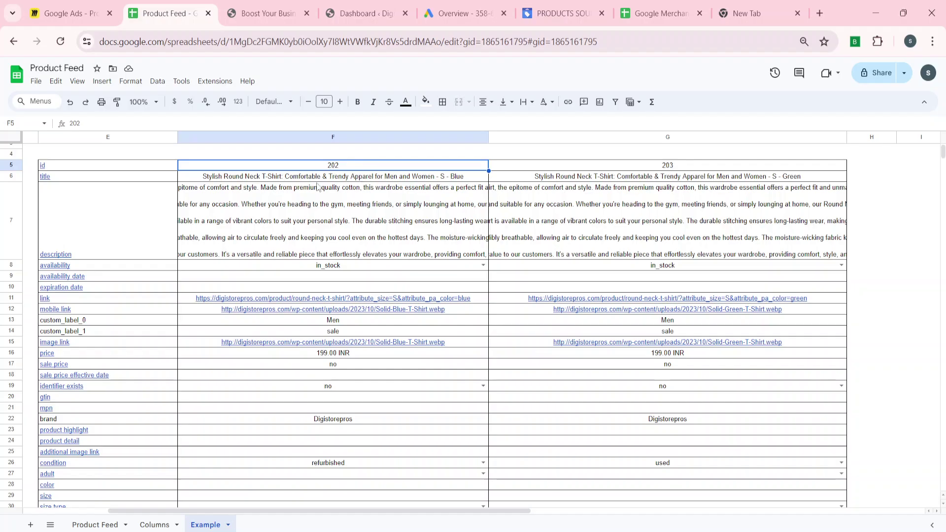
{"action": "left_click", "coordinate": [230, 179]}
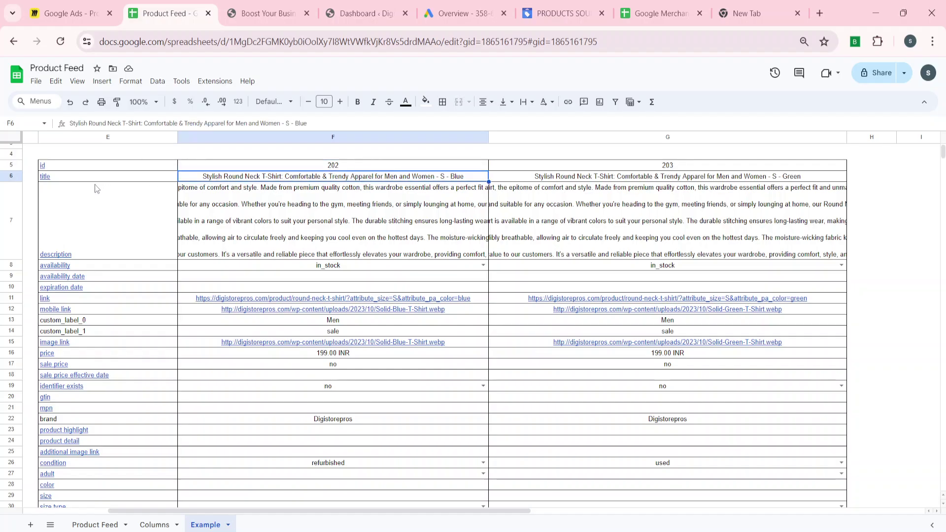
{"action": "left_click", "coordinate": [294, 250]}
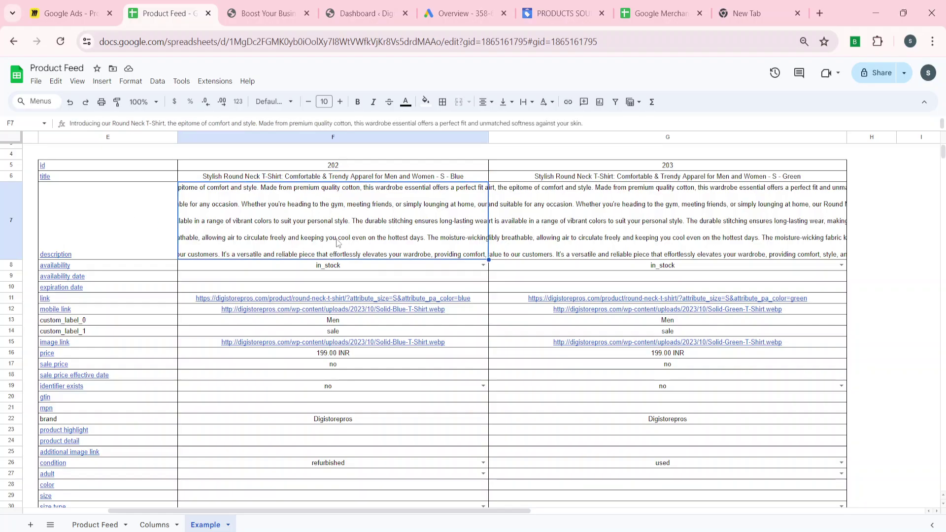
Go through the blue T-shirt's example values from availability and link to custom_label_0 and custom_label_1.
{"action": "key", "text": "Down"}
{"action": "key", "text": "Down"}
{"action": "key", "text": "Down"}
{"action": "key", "text": "Down"}
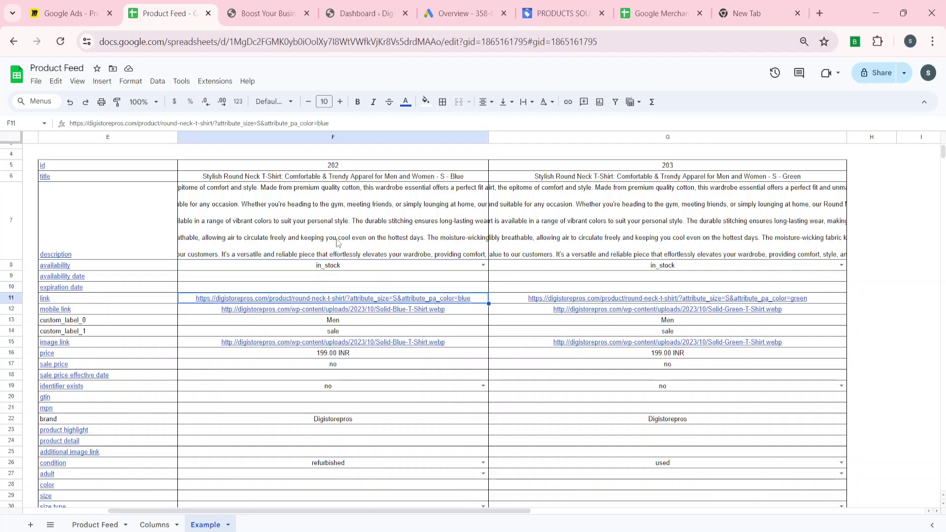
{"action": "key", "text": "Down"}
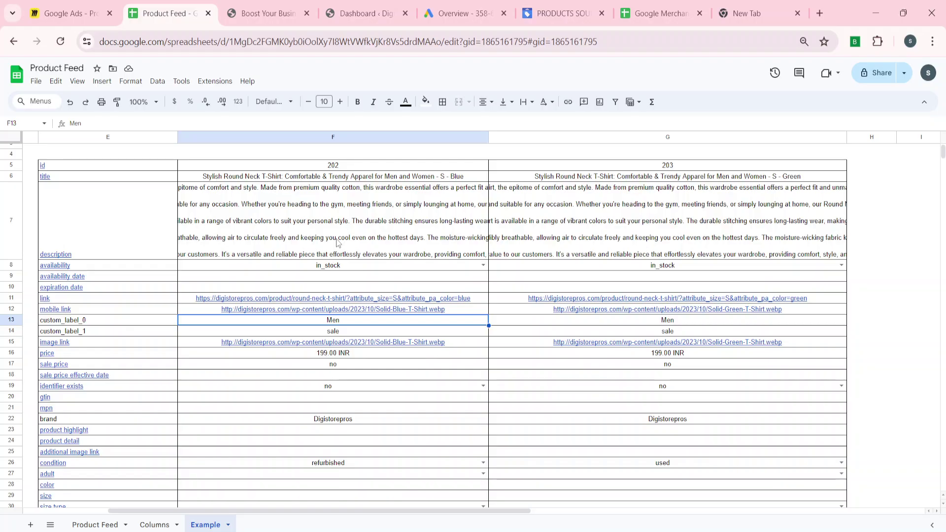
{"action": "key", "text": "Down"}
{"action": "left_click", "coordinate": [243, 332]}
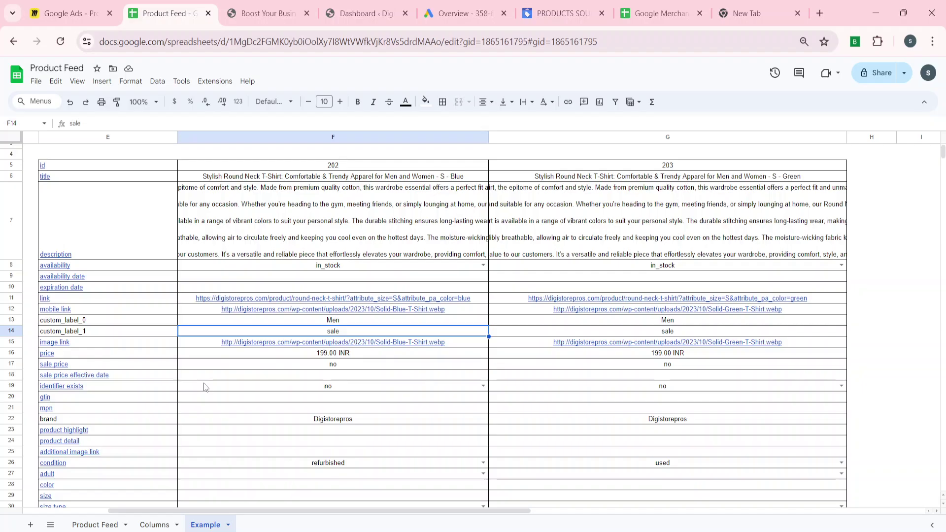
Check the blue T-shirt's example image link, price and sale price.
{"action": "key", "text": "Down"}
{"action": "key", "text": "Down"}
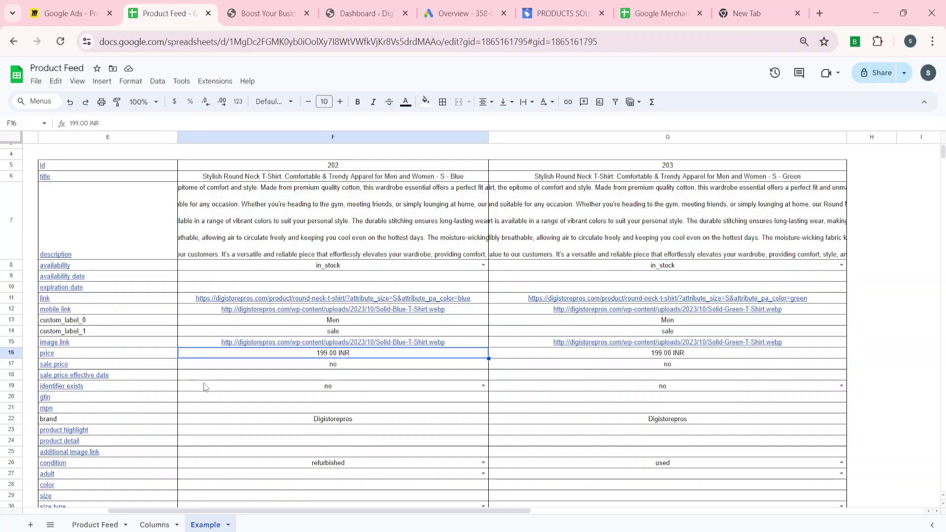
{"action": "key", "text": "Down"}
{"action": "key", "text": "Down"}
{"action": "key", "text": "Up"}
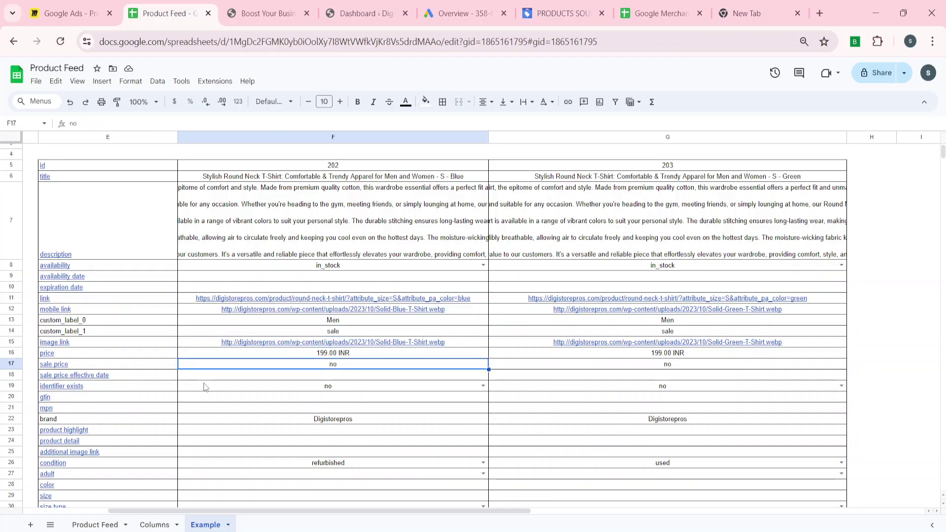
Skim the remaining example rows from sale price effective date past size system and return to the start of the sheet.
{"action": "key", "text": "Down"}
{"action": "key", "text": "Down"}
{"action": "key", "text": "Down"}
{"action": "key", "text": "Down"}
{"action": "key", "text": "Down"}
{"action": "key", "text": "Down"}
{"action": "key", "text": "Down"}
{"action": "key", "text": "Down"}
{"action": "key", "text": "Down"}
{"action": "key", "text": "Down"}
{"action": "key", "text": "Down"}
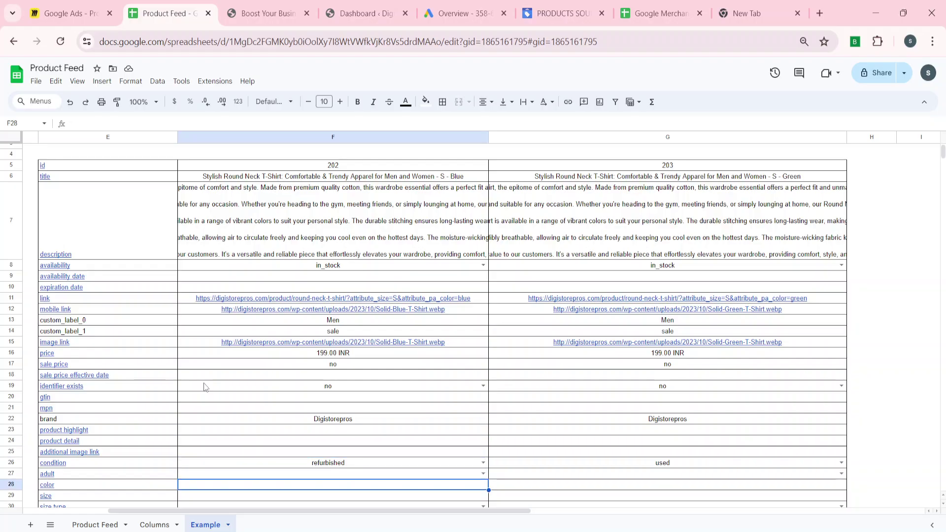
{"action": "key", "text": "Down"}
{"action": "key", "text": "Down"}
{"action": "key", "text": "Down"}
{"action": "key", "text": "Up"}
{"action": "key", "text": "Up"}
{"action": "key", "text": "Up"}
{"action": "key", "text": "Up"}
{"action": "key", "text": "Down"}
{"action": "key", "text": "Down"}
{"action": "key", "text": "Down"}
{"action": "key", "text": "Down"}
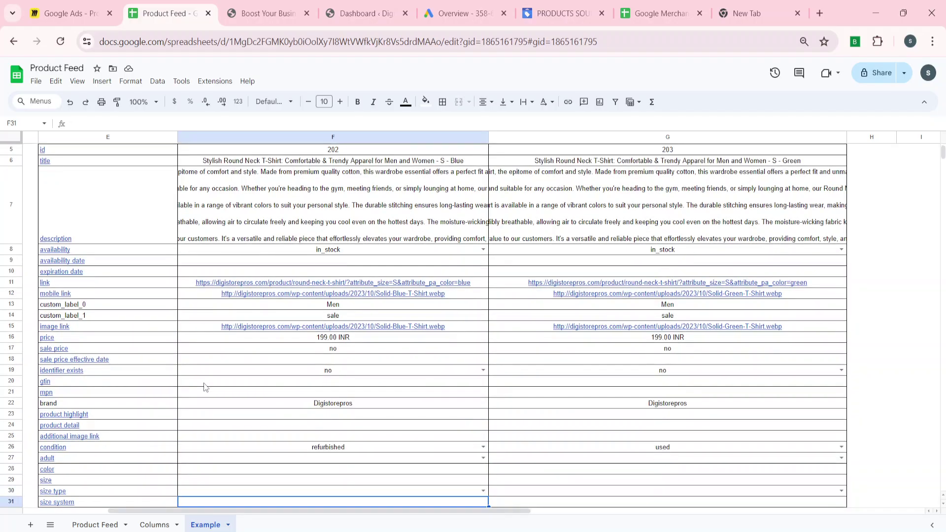
{"action": "key", "text": "Down"}
{"action": "key", "text": "Down"}
{"action": "key", "text": "Down"}
{"action": "key", "text": "Down"}
{"action": "key", "text": "Down"}
{"action": "key", "text": "Down"}
{"action": "key", "text": "Down"}
{"action": "key", "text": "Down"}
{"action": "key", "text": "ctrl+Up"}
{"action": "key", "text": "ctrl+Up"}
{"action": "key", "text": "ctrl+Up"}
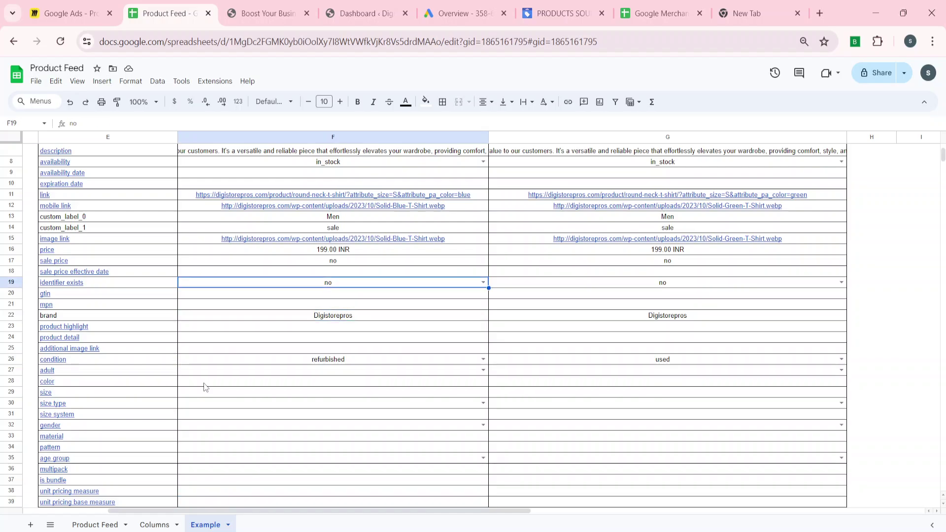
{"action": "key", "text": "ctrl+Up"}
{"action": "key", "text": "ctrl+Up"}
{"action": "key", "text": "ctrl+Up"}
{"action": "key", "text": "ctrl+Up"}
{"action": "key", "text": "ctrl+Up"}
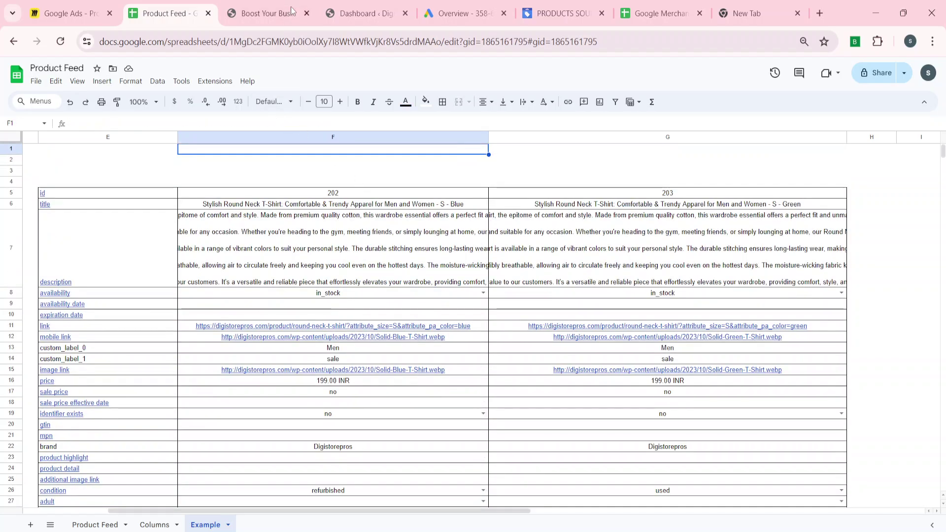
Open the Digistorepros store homepage and browse the product listing.
{"action": "left_click", "coordinate": [362, 13]}
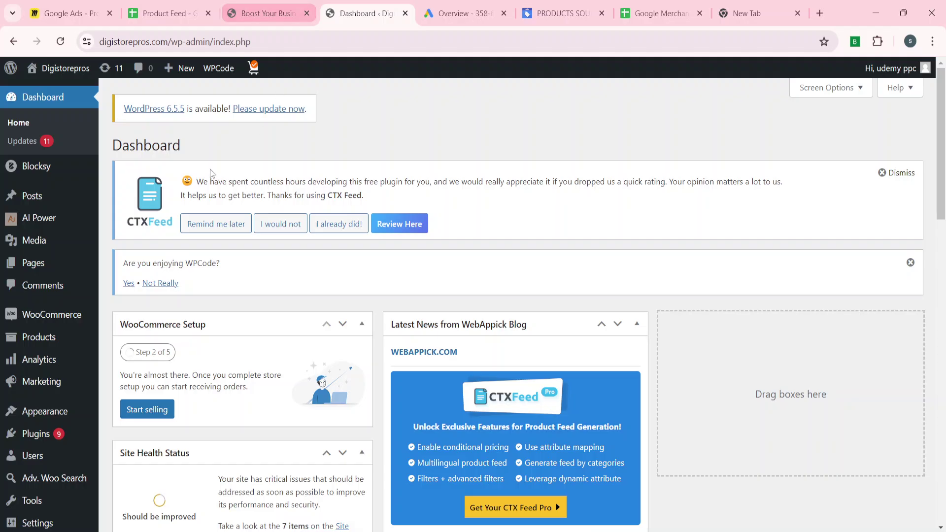
{"action": "left_click", "coordinate": [266, 13]}
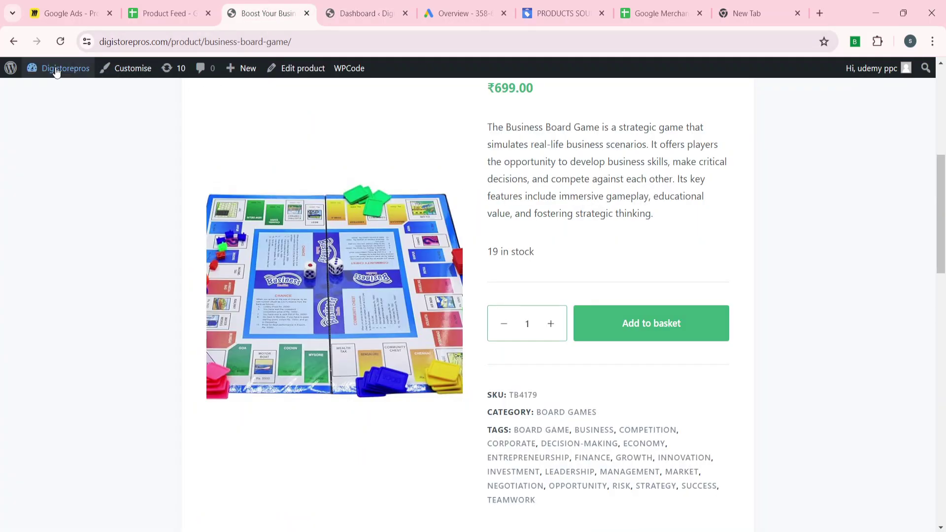
{"action": "scroll", "coordinate": [84, 172], "scroll_direction": "up", "scroll_amount": 7}
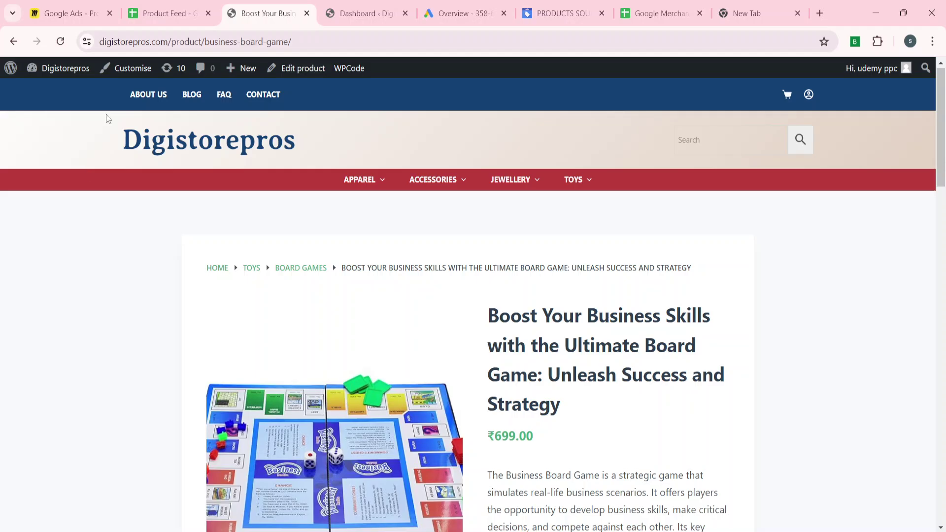
{"action": "left_click", "coordinate": [154, 147]}
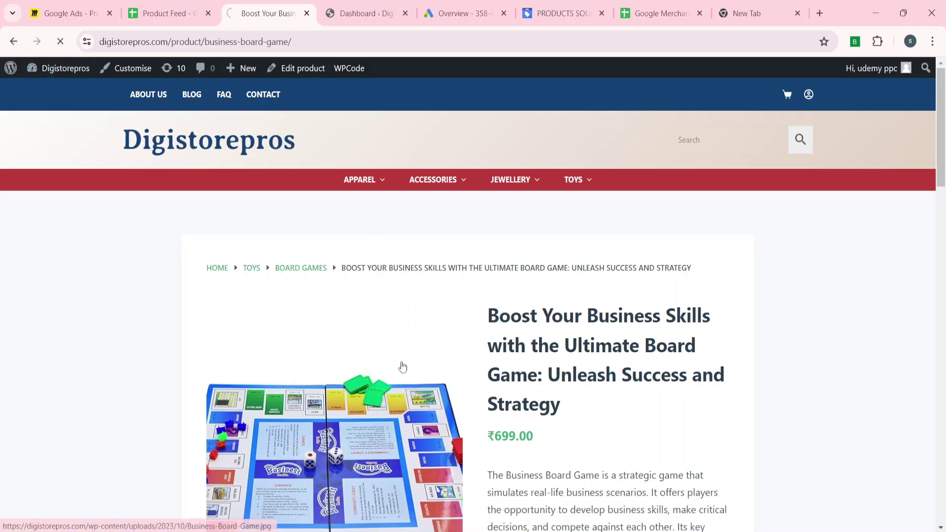
{"action": "scroll", "coordinate": [301, 404], "scroll_direction": "down", "scroll_amount": 4}
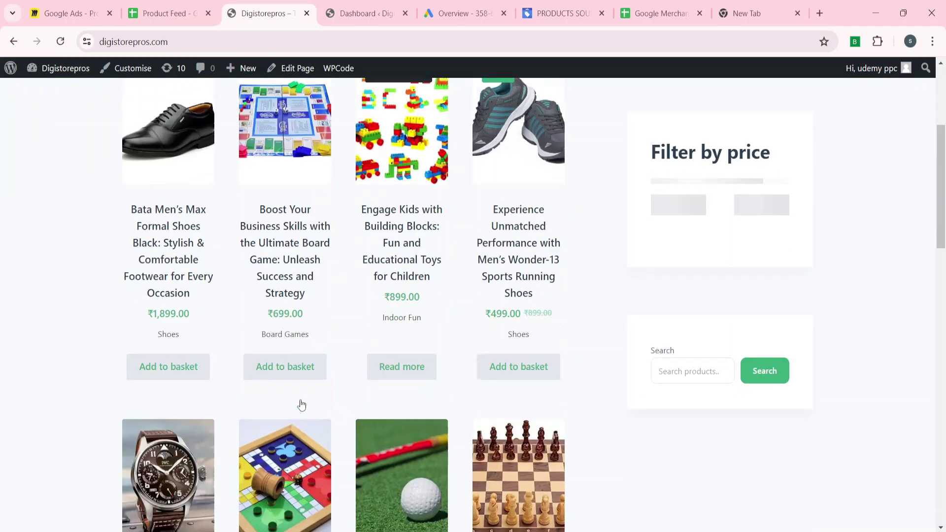
{"action": "scroll", "coordinate": [302, 404], "scroll_direction": "down", "scroll_amount": 20}
{"action": "scroll", "coordinate": [301, 402], "scroll_direction": "up", "scroll_amount": 16}
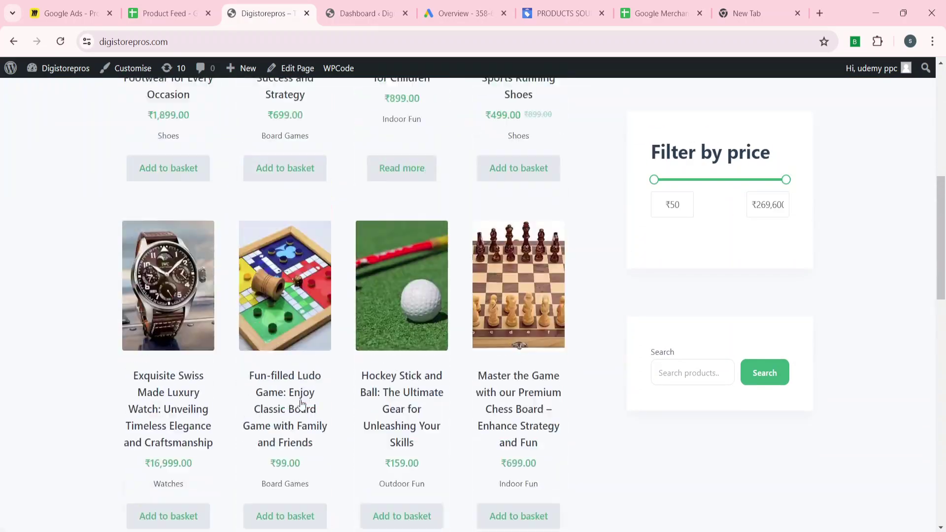
{"action": "scroll", "coordinate": [302, 404], "scroll_direction": "up", "scroll_amount": 8}
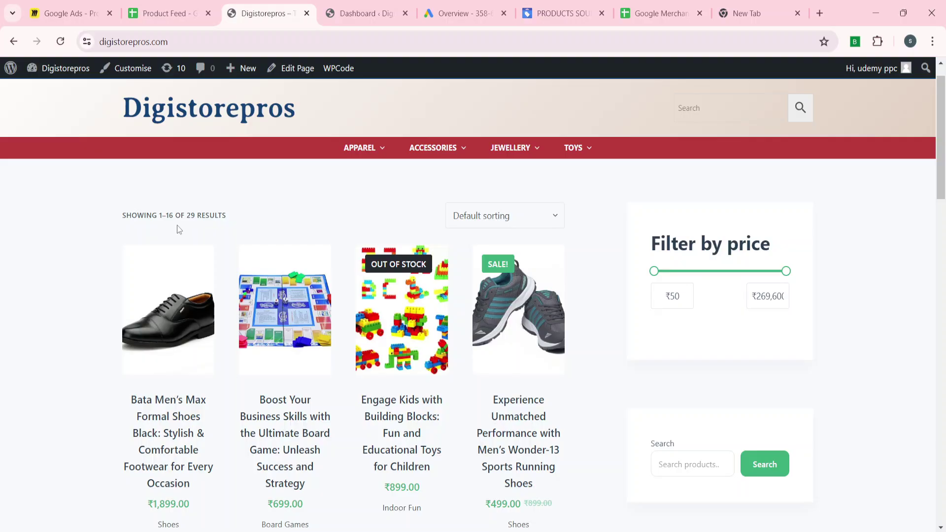
Return to the Product Feed spreadsheet and compare the Example sheet with the full attribute list on the Product Feed sheet.
{"action": "left_click", "coordinate": [165, 13]}
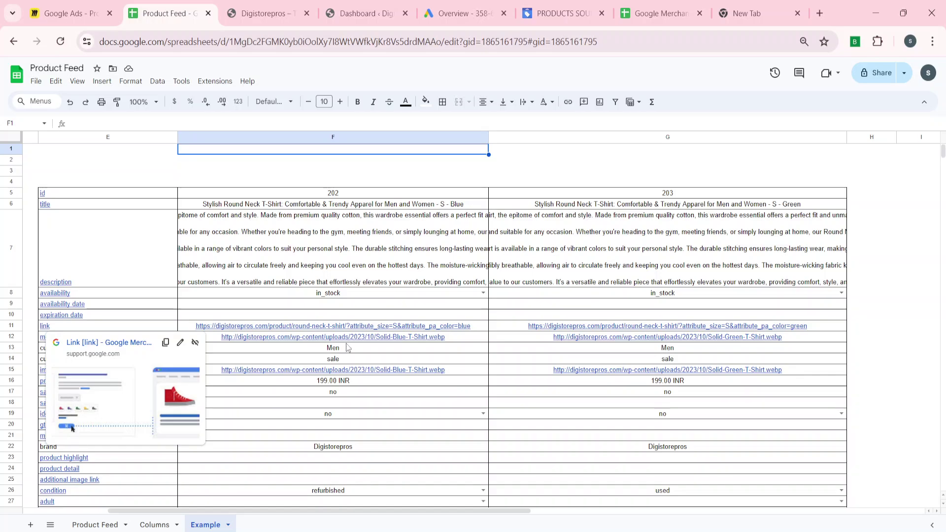
{"action": "scroll", "coordinate": [259, 219], "scroll_direction": "down", "scroll_amount": 5}
{"action": "scroll", "coordinate": [259, 219], "scroll_direction": "up", "scroll_amount": 5}
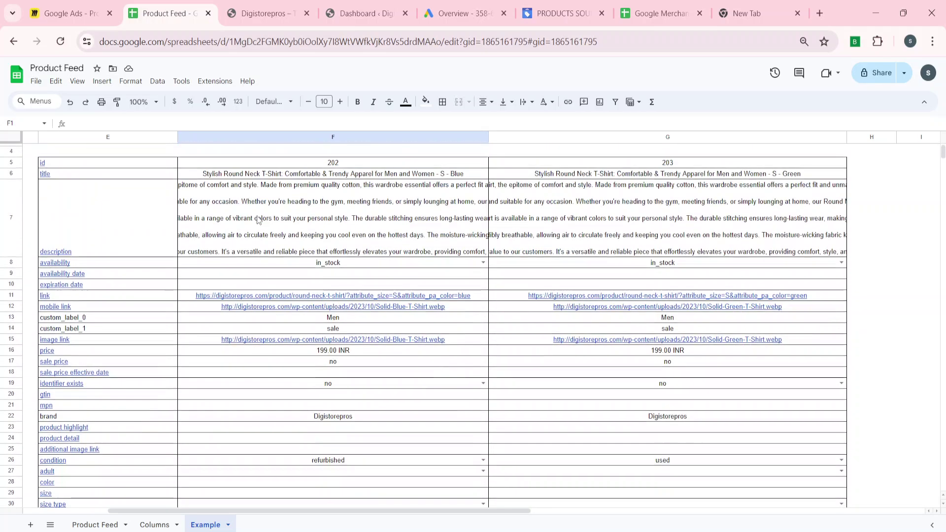
{"action": "left_click", "coordinate": [94, 525]}
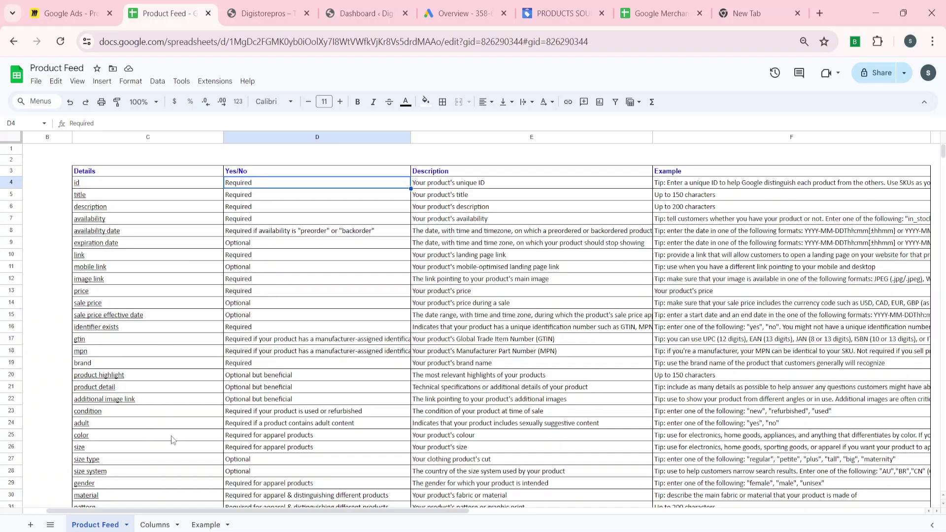
{"action": "scroll", "coordinate": [171, 436], "scroll_direction": "down", "scroll_amount": 4}
{"action": "scroll", "coordinate": [171, 435], "scroll_direction": "down", "scroll_amount": 1}
{"action": "scroll", "coordinate": [171, 436], "scroll_direction": "up", "scroll_amount": 5}
Switch to the Digistorepros WordPress dashboard and open the CTX Feed plugin's feed management page.
{"action": "left_click", "coordinate": [367, 7]}
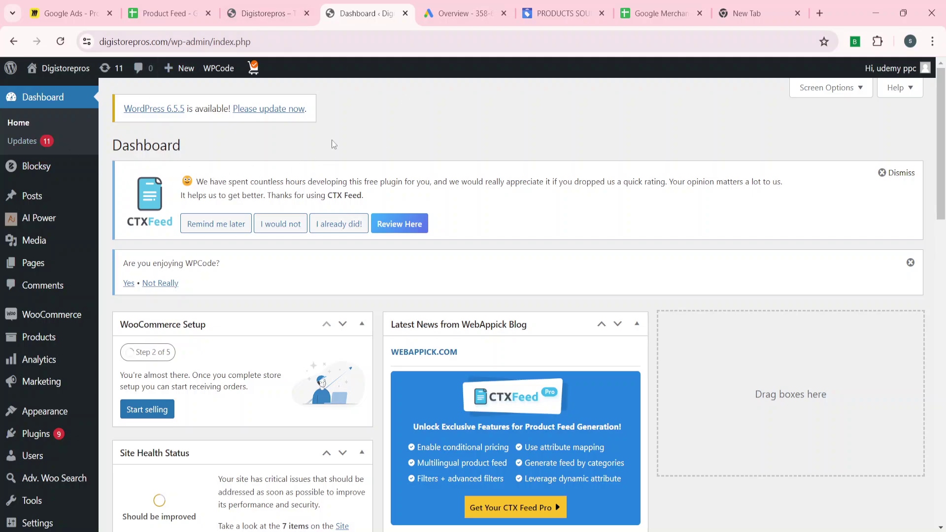
{"action": "mouse_move", "coordinate": [44, 378]}
{"action": "scroll", "coordinate": [45, 378], "scroll_direction": "down", "scroll_amount": 5}
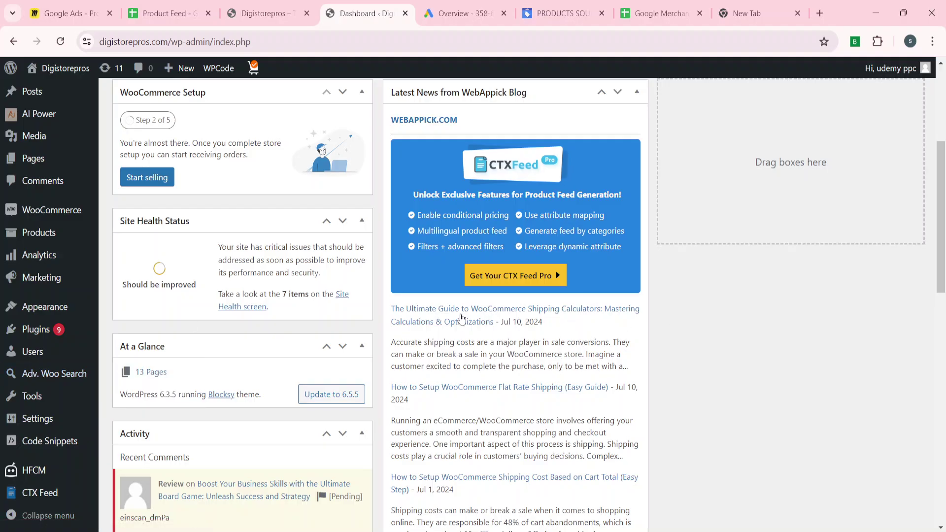
{"action": "mouse_move", "coordinate": [41, 447]}
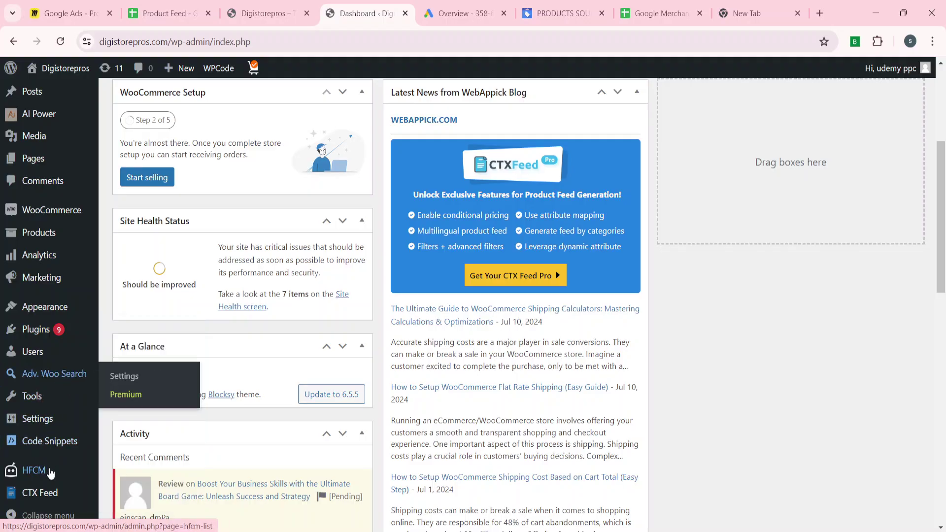
{"action": "scroll", "coordinate": [24, 275], "scroll_direction": "down", "scroll_amount": 2}
{"action": "left_click", "coordinate": [51, 495]}
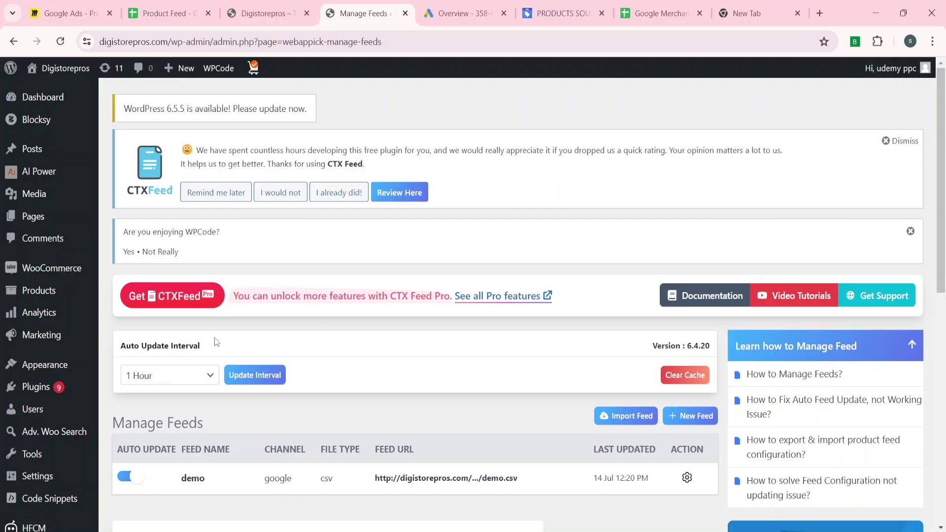
Start a new CTX feed and set its template to Google Shopping.
{"action": "left_click", "coordinate": [690, 417]}
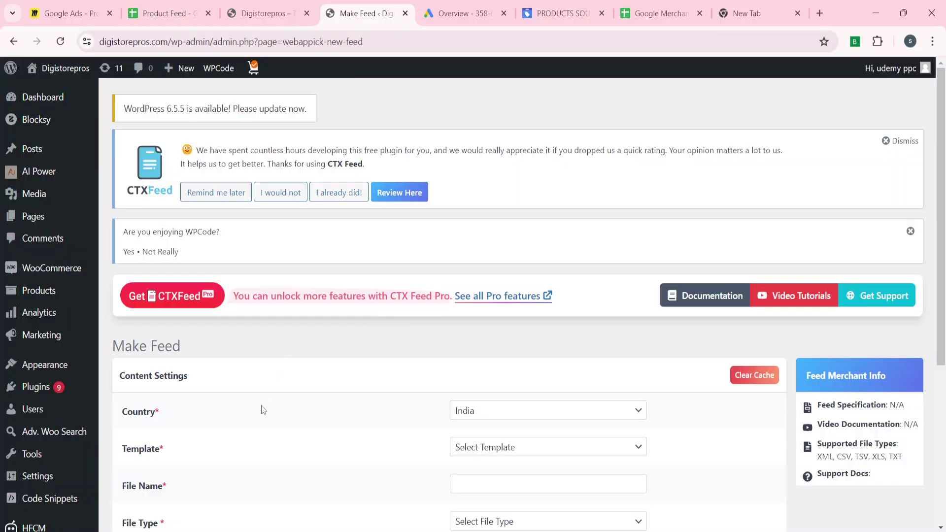
{"action": "scroll", "coordinate": [261, 407], "scroll_direction": "down", "scroll_amount": 3}
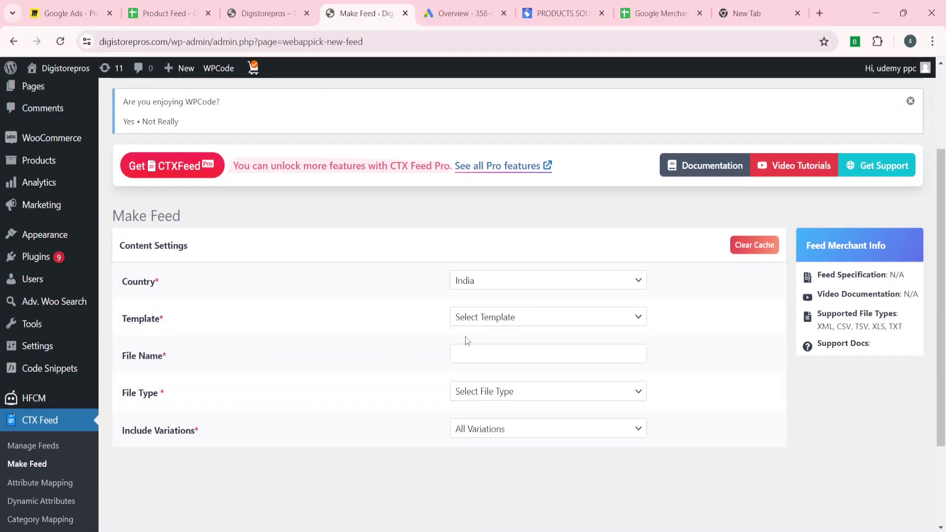
{"action": "left_click", "coordinate": [472, 321]}
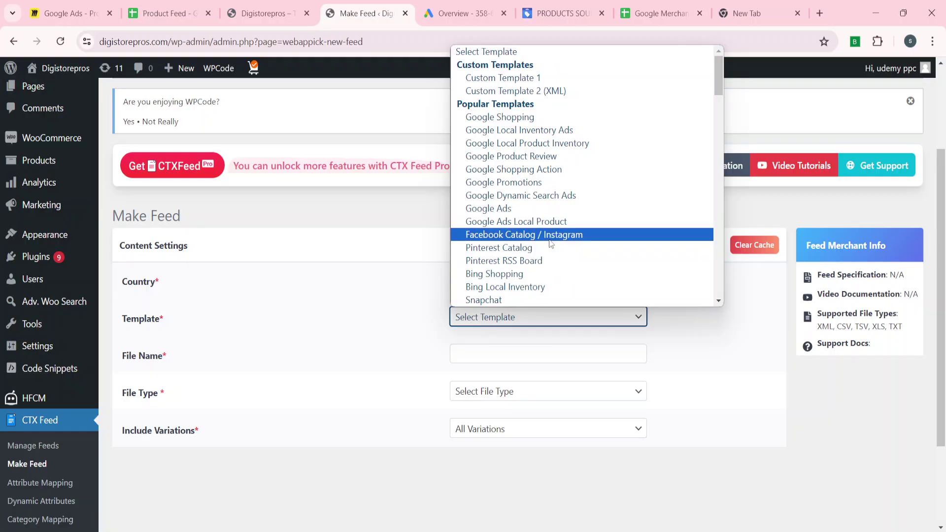
{"action": "scroll", "coordinate": [549, 160], "scroll_direction": "down", "scroll_amount": 3}
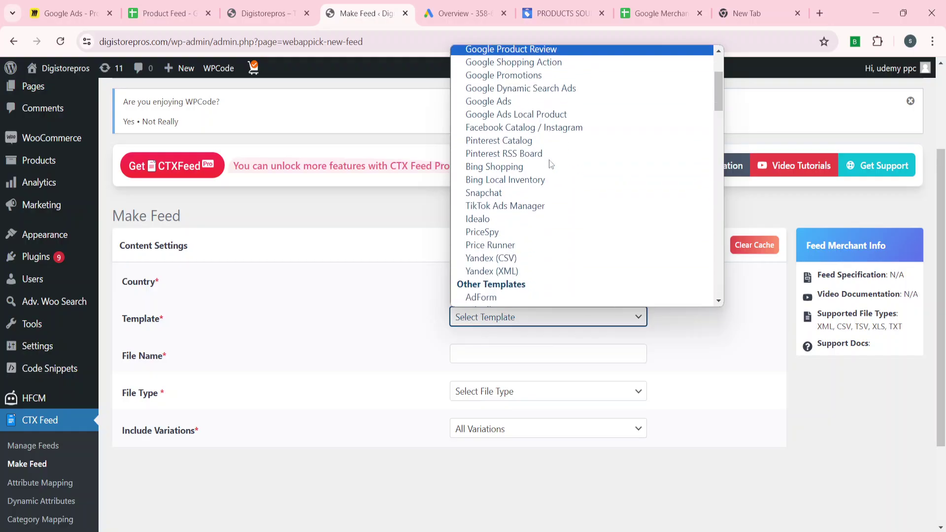
{"action": "scroll", "coordinate": [549, 160], "scroll_direction": "up", "scroll_amount": 3}
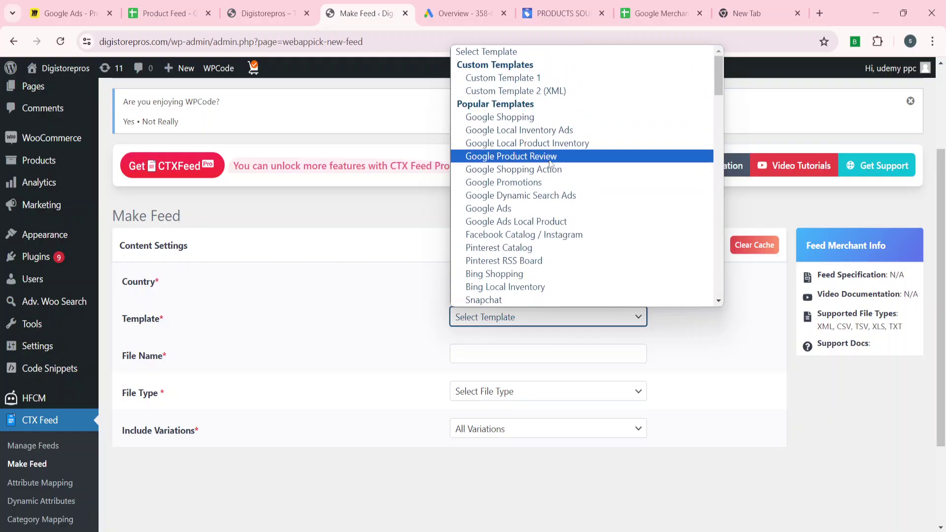
{"action": "left_click", "coordinate": [515, 123]}
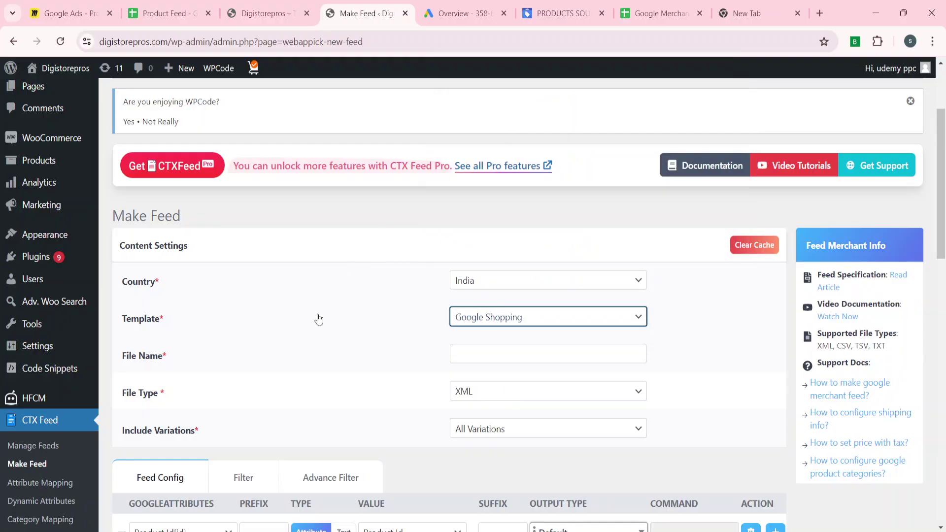
{"action": "scroll", "coordinate": [319, 319], "scroll_direction": "down", "scroll_amount": 3}
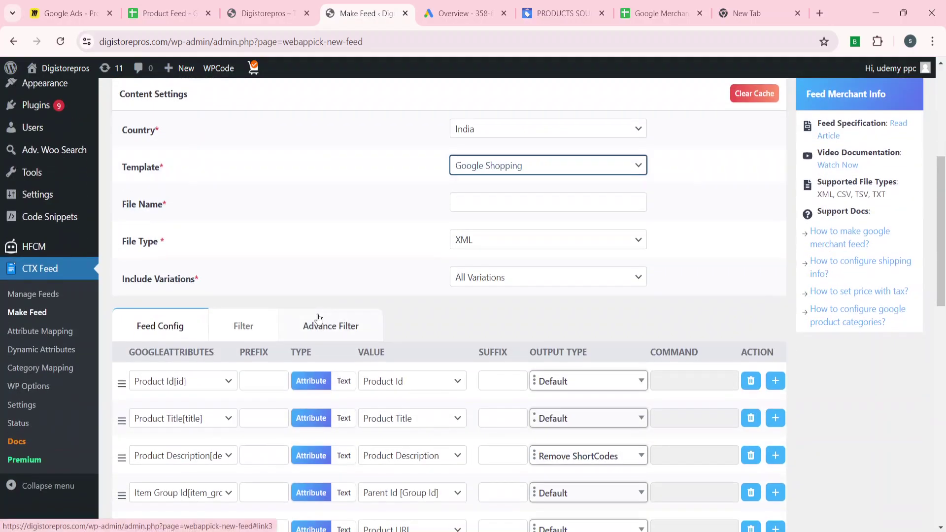
Review the default Google Shopping attribute mappings in the new feed's configuration, from product ID to the additional images.
{"action": "scroll", "coordinate": [227, 419], "scroll_direction": "down", "scroll_amount": 3}
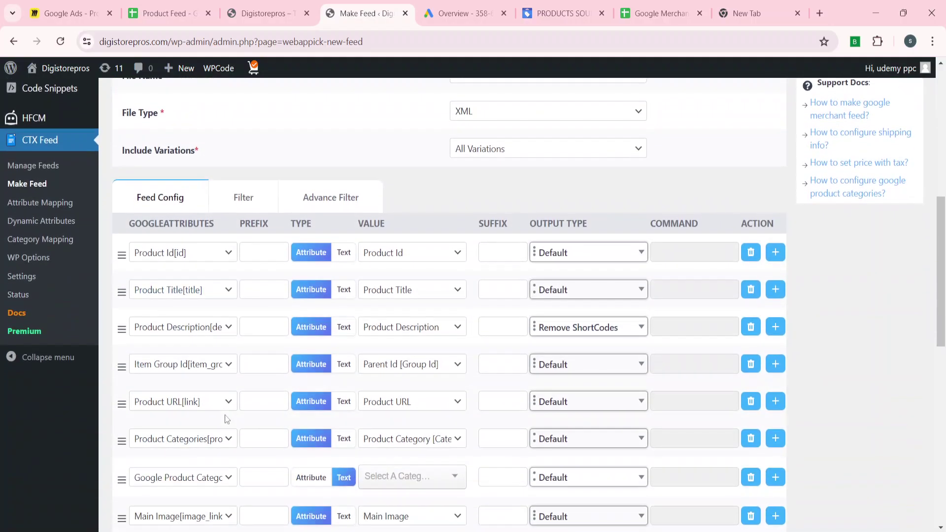
{"action": "scroll", "coordinate": [226, 419], "scroll_direction": "down", "scroll_amount": 1}
{"action": "scroll", "coordinate": [171, 387], "scroll_direction": "down", "scroll_amount": 4}
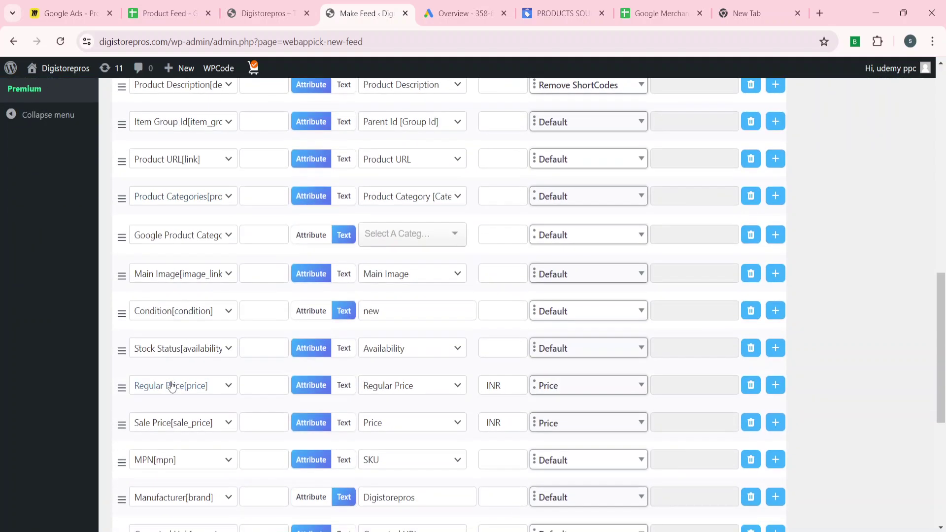
{"action": "scroll", "coordinate": [171, 387], "scroll_direction": "down", "scroll_amount": 6}
{"action": "scroll", "coordinate": [221, 252], "scroll_direction": "up", "scroll_amount": 1}
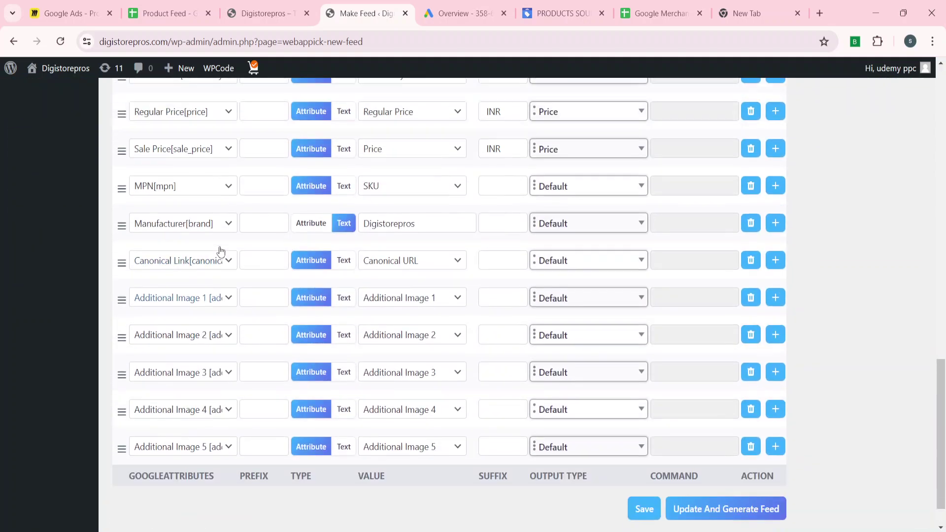
{"action": "scroll", "coordinate": [220, 252], "scroll_direction": "up", "scroll_amount": 15}
{"action": "scroll", "coordinate": [150, 424], "scroll_direction": "down", "scroll_amount": 5}
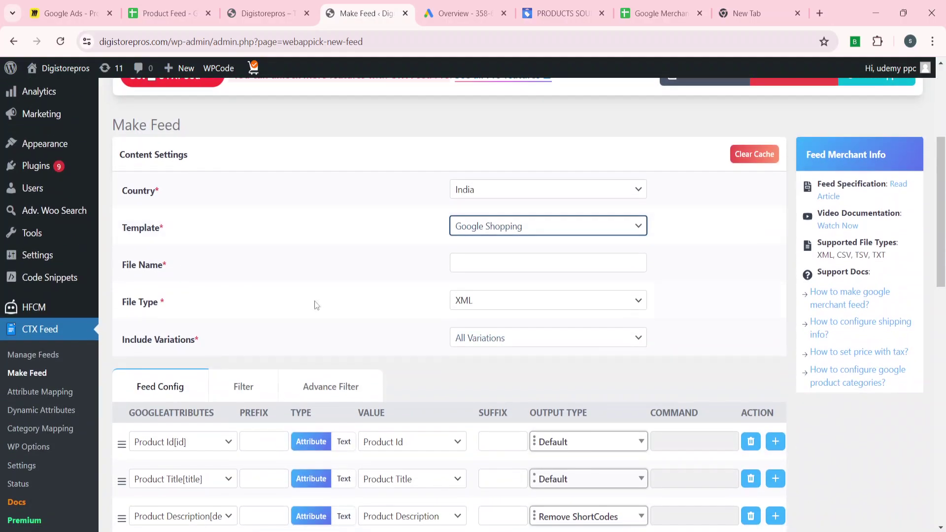
Set the feed's file type to CSV and look over the attribute rows again.
{"action": "left_click", "coordinate": [490, 306]}
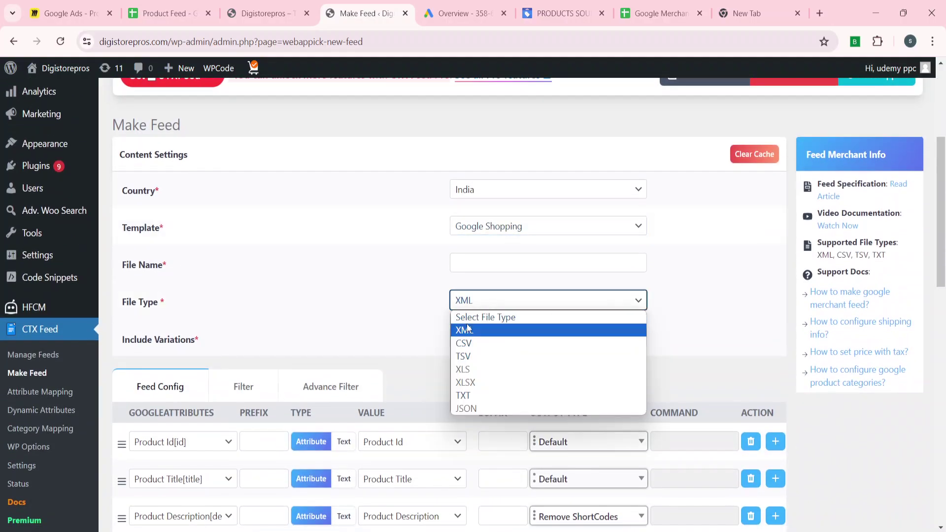
{"action": "left_click", "coordinate": [463, 344]}
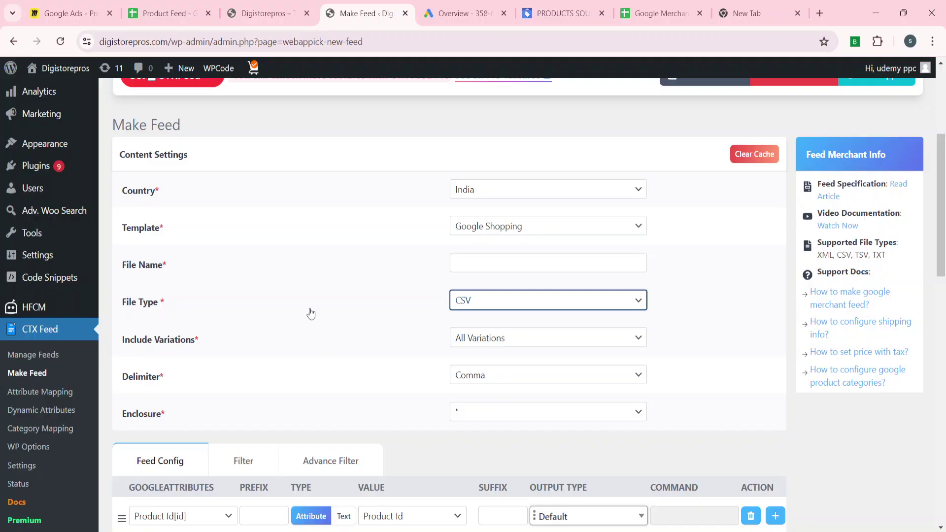
{"action": "scroll", "coordinate": [311, 313], "scroll_direction": "down", "scroll_amount": 3}
{"action": "scroll", "coordinate": [323, 290], "scroll_direction": "down", "scroll_amount": 9}
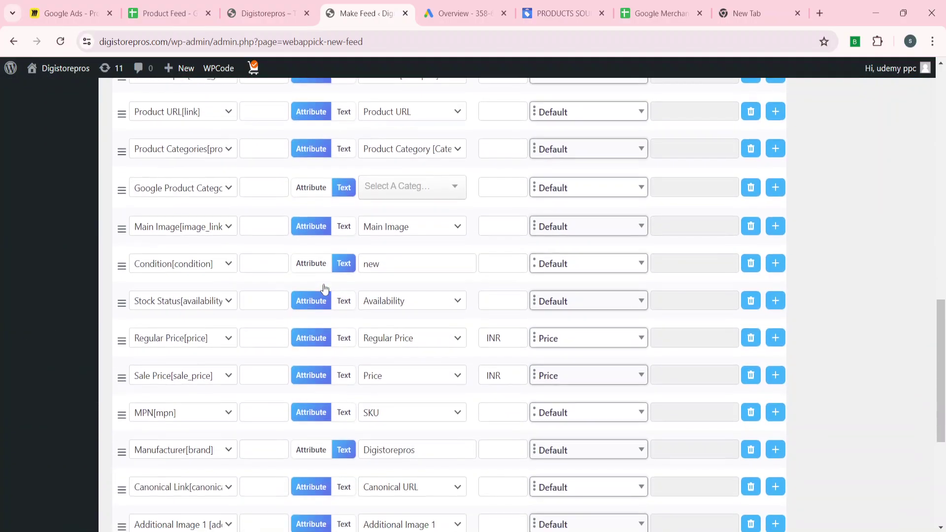
{"action": "scroll", "coordinate": [324, 290], "scroll_direction": "up", "scroll_amount": 15}
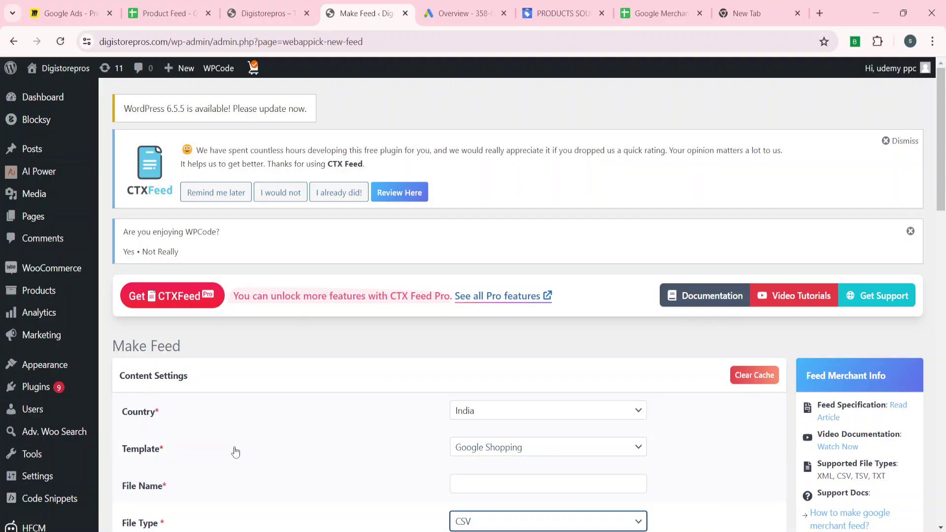
{"action": "scroll", "coordinate": [235, 451], "scroll_direction": "down", "scroll_amount": 15}
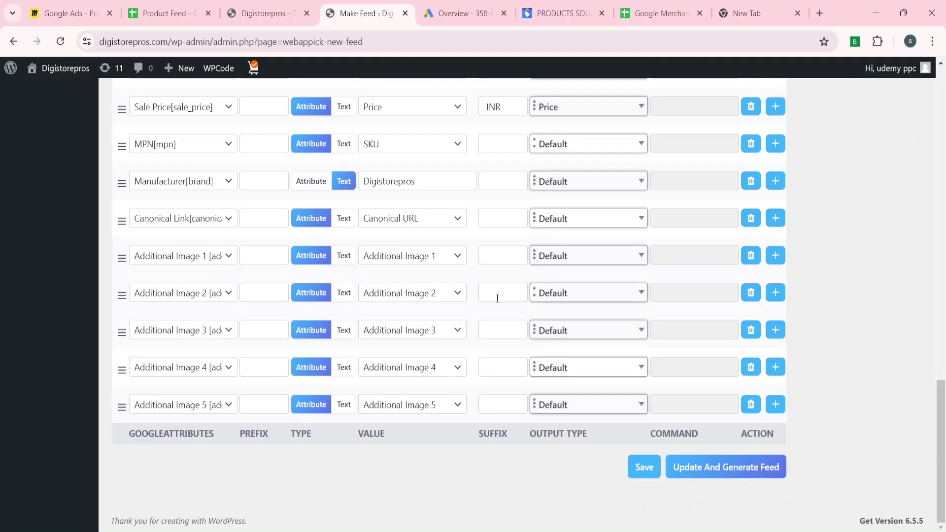
{"action": "scroll", "coordinate": [497, 299], "scroll_direction": "up", "scroll_amount": 20}
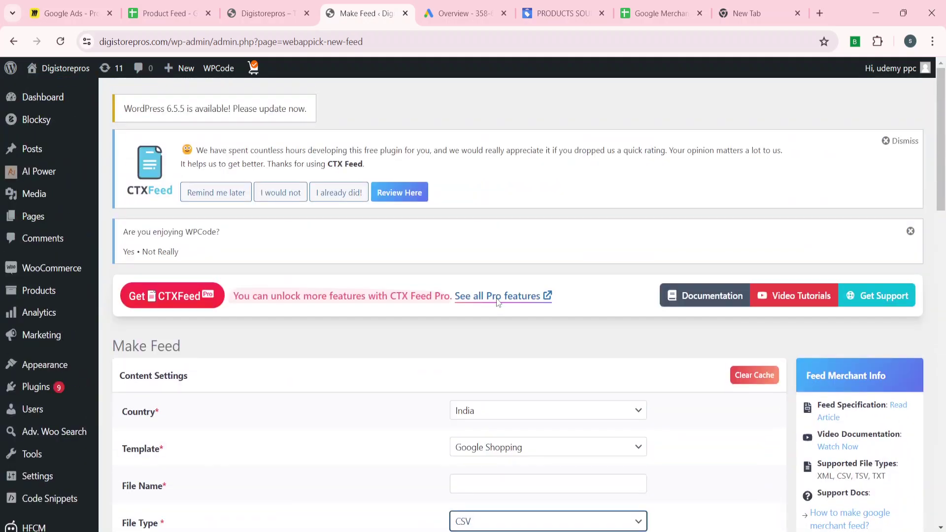
Open the bookmarked GMC Feed spreadsheet in the empty browser tab and go to the first product's id cell.
{"action": "left_click", "coordinate": [649, 14]}
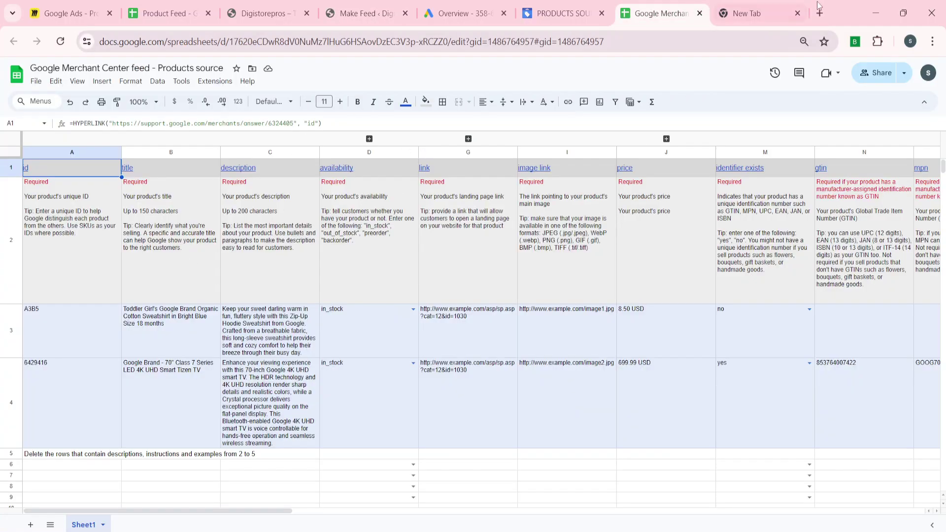
{"action": "left_click", "coordinate": [774, 6]}
{"action": "left_click", "coordinate": [887, 66]}
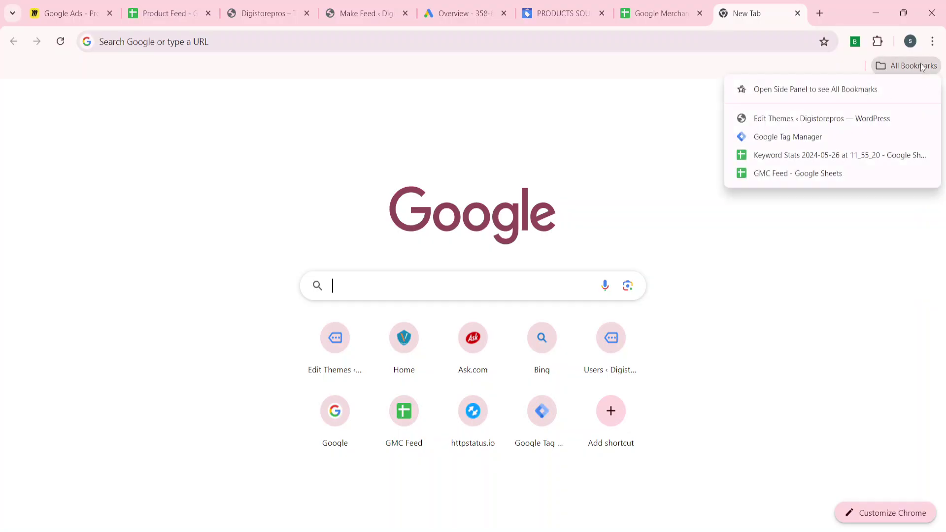
{"action": "left_click", "coordinate": [781, 175]}
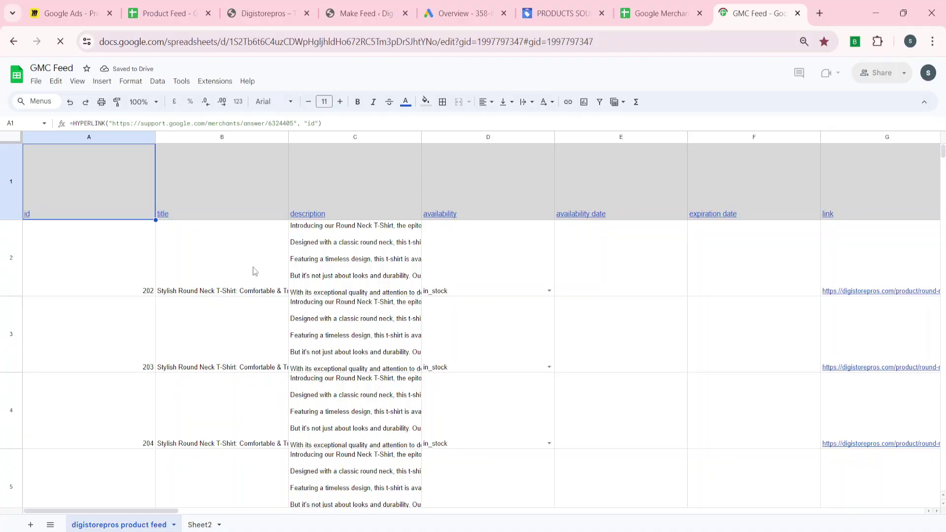
{"action": "left_click", "coordinate": [253, 271]}
{"action": "key", "text": "Left"}
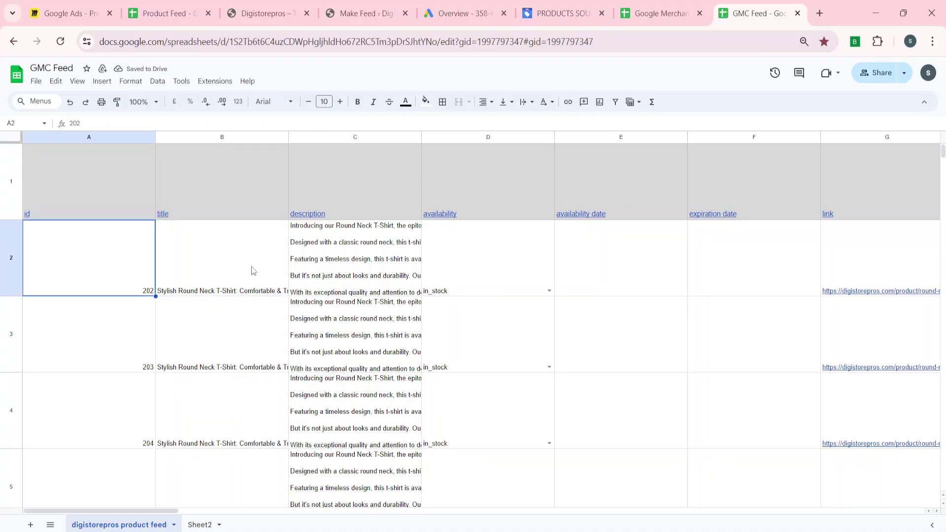
Glance at the CTX feed form, return to the GMC Feed spreadsheet and examine its column headings from id through sale price.
{"action": "left_click", "coordinate": [368, 14]}
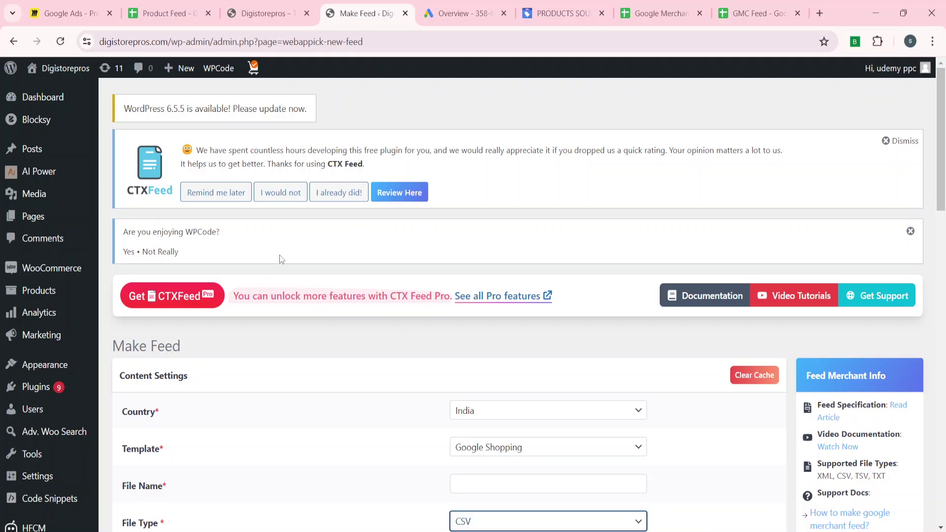
{"action": "left_click", "coordinate": [759, 13]}
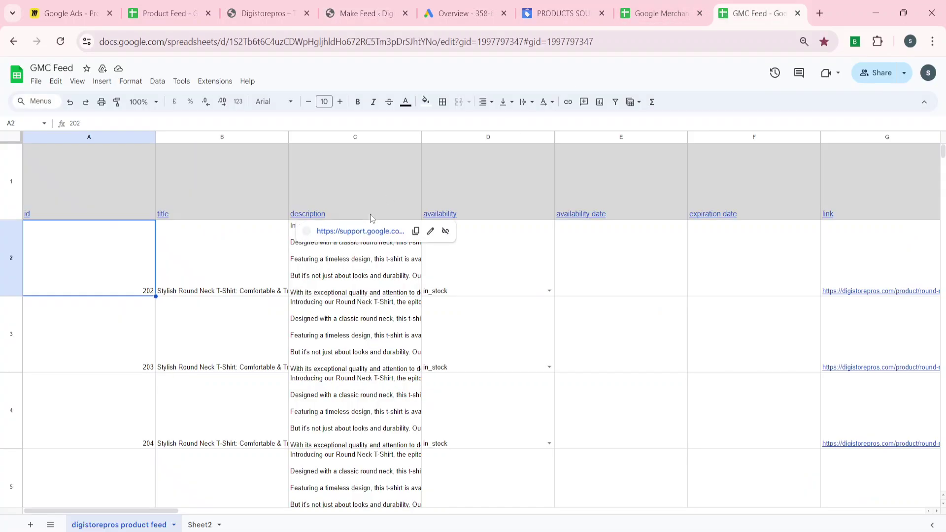
{"action": "key", "text": "ctrl+Down"}
{"action": "key", "text": "ctrl+Up"}
{"action": "key", "text": "Right"}
{"action": "key", "text": "Right"}
{"action": "key", "text": "Right"}
{"action": "key", "text": "Right"}
{"action": "key", "text": "Right"}
{"action": "key", "text": "Right"}
{"action": "key", "text": "Right"}
{"action": "key", "text": "Right"}
{"action": "key", "text": "Right"}
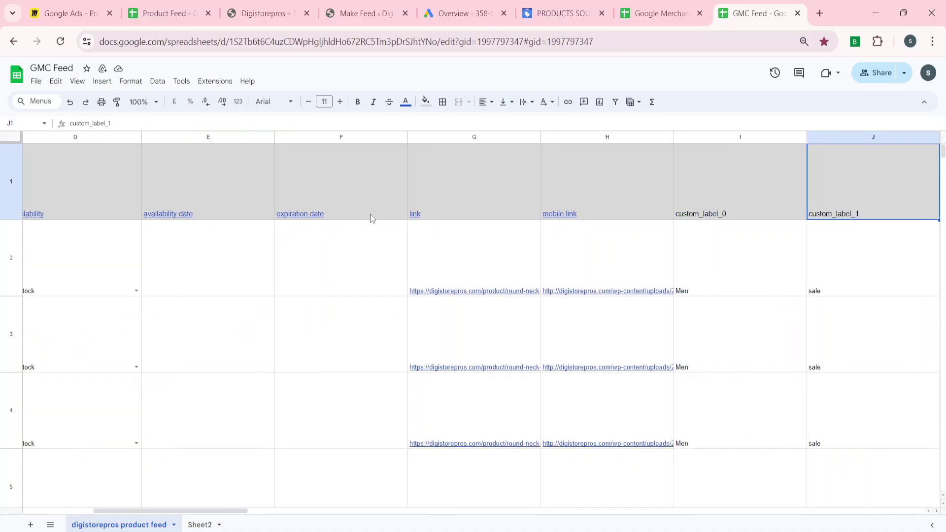
{"action": "key", "text": "Right"}
{"action": "key", "text": "Right"}
{"action": "key", "text": "Right"}
{"action": "key", "text": "Right"}
{"action": "key", "text": "Right"}
{"action": "key", "text": "Left"}
{"action": "key", "text": "Left"}
{"action": "key", "text": "Left"}
{"action": "key", "text": "Left"}
{"action": "key", "text": "Left"}
{"action": "key", "text": "Left"}
{"action": "key", "text": "Left"}
{"action": "key", "text": "Right"}
{"action": "key", "text": "Right"}
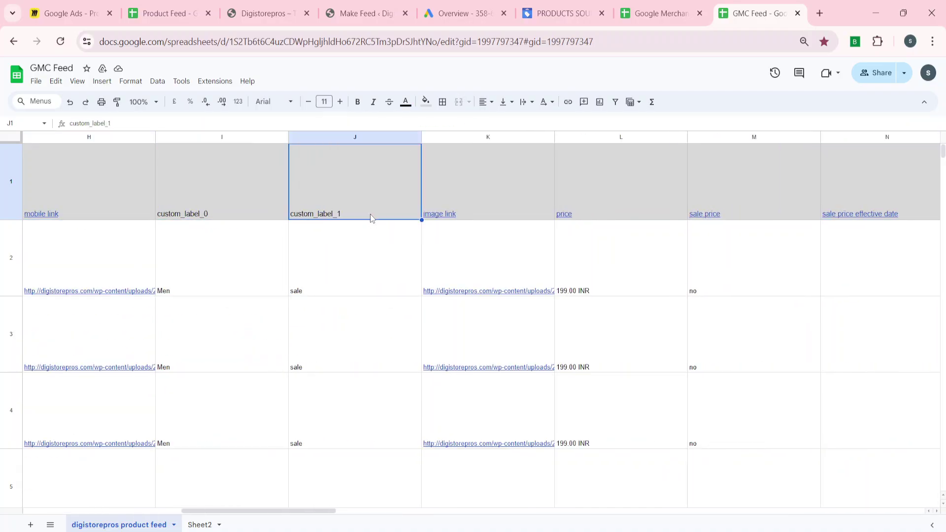
Examine the product category labels down the custom_label_0 column of the digistorepros product feed sheet.
{"action": "key", "text": "Down"}
{"action": "key", "text": "Left"}
{"action": "key", "text": "Down"}
{"action": "key", "text": "Down"}
{"action": "key", "text": "Down"}
{"action": "key", "text": "Down"}
{"action": "key", "text": "Down"}
{"action": "key", "text": "Down"}
{"action": "key", "text": "Down"}
{"action": "key", "text": "Down"}
{"action": "key", "text": "Down"}
{"action": "key", "text": "Down"}
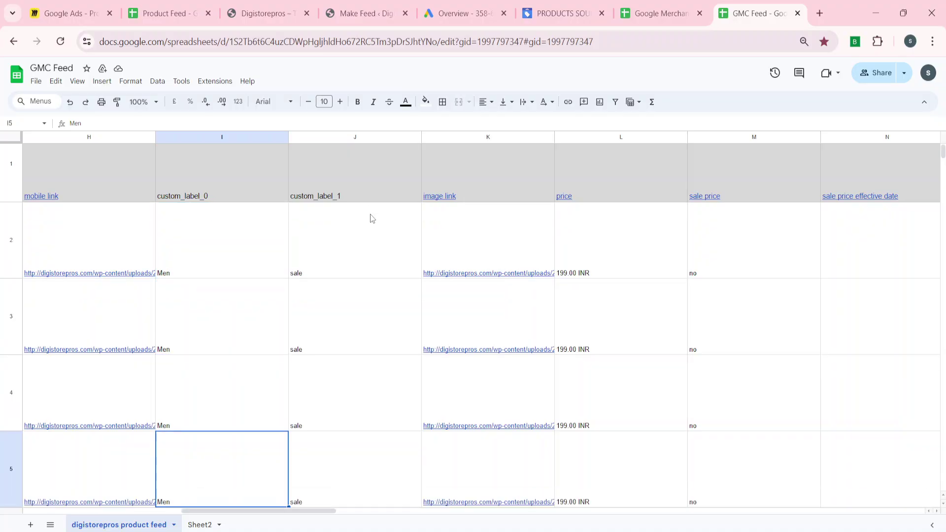
{"action": "key", "text": "Down"}
{"action": "key", "text": "Down"}
{"action": "key", "text": "Down"}
{"action": "key", "text": "Down"}
{"action": "key", "text": "Down"}
{"action": "key", "text": "Down"}
{"action": "key", "text": "Down"}
{"action": "key", "text": "Down"}
{"action": "key", "text": "Down"}
{"action": "key", "text": "Down"}
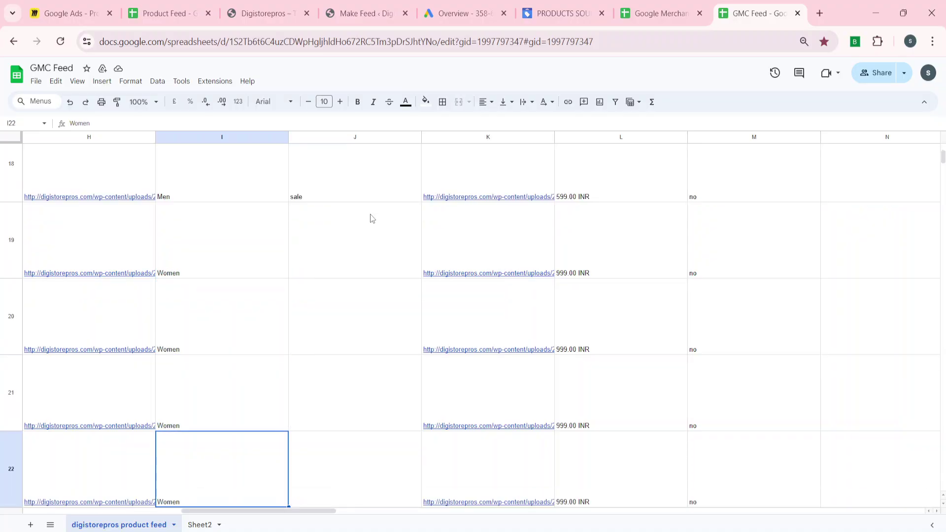
{"action": "key", "text": "Up"}
{"action": "key", "text": "Up"}
{"action": "key", "text": "Up"}
{"action": "key", "text": "Up"}
{"action": "key", "text": "Up"}
{"action": "key", "text": "Down"}
{"action": "key", "text": "Down"}
{"action": "key", "text": "Down"}
{"action": "key", "text": "Down"}
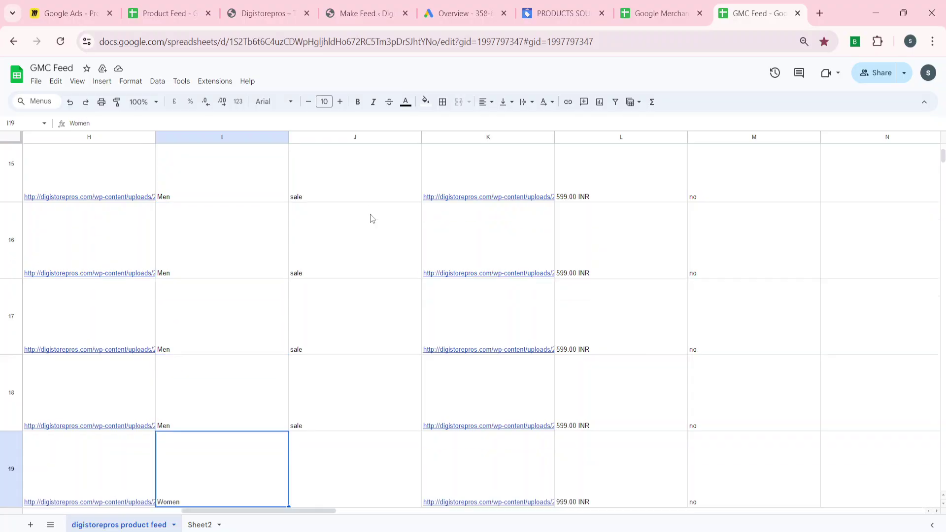
{"action": "key", "text": "Up"}
{"action": "key", "text": "Up"}
{"action": "key", "text": "Down"}
{"action": "key", "text": "Down"}
{"action": "key", "text": "Down"}
{"action": "key", "text": "Up"}
{"action": "key", "text": "Up"}
{"action": "key", "text": "Up"}
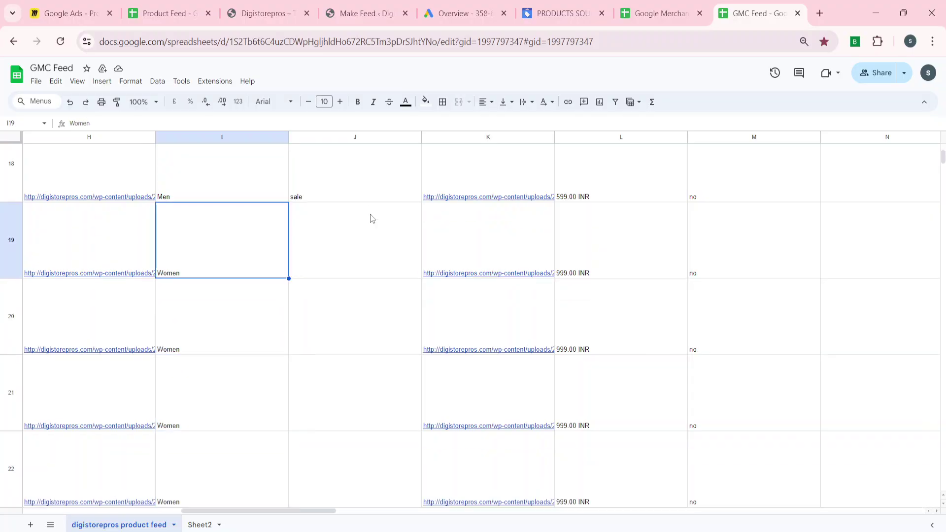
{"action": "key", "text": "Down"}
{"action": "key", "text": "Down"}
{"action": "key", "text": "Down"}
{"action": "key", "text": "Down"}
{"action": "key", "text": "Down"}
{"action": "key", "text": "Down"}
{"action": "key", "text": "Down"}
{"action": "key", "text": "Down"}
{"action": "key", "text": "Up"}
{"action": "key", "text": "Up"}
{"action": "key", "text": "Up"}
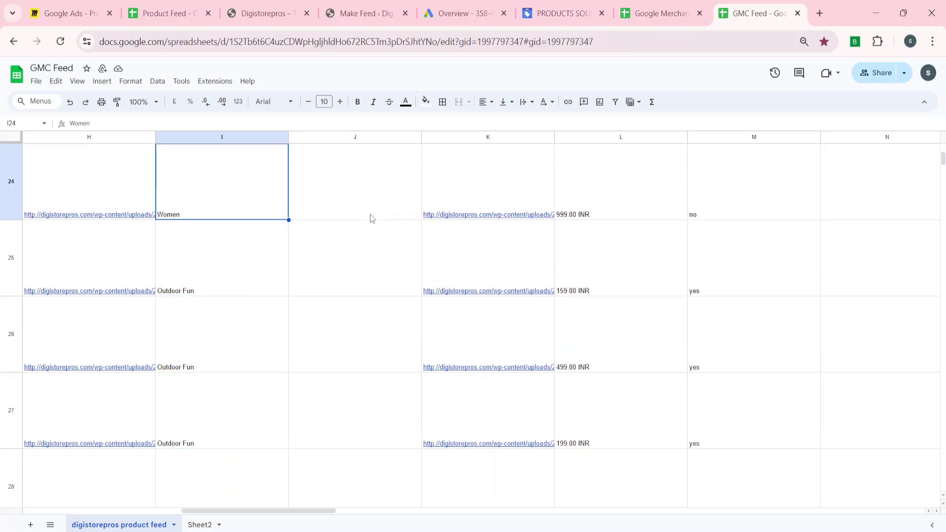
{"action": "key", "text": "Down"}
{"action": "key", "text": "Down"}
{"action": "key", "text": "Up"}
{"action": "key", "text": "Down"}
{"action": "key", "text": "Down"}
{"action": "key", "text": "Down"}
{"action": "key", "text": "Down"}
{"action": "key", "text": "Down"}
{"action": "key", "text": "Down"}
{"action": "key", "text": "Down"}
{"action": "key", "text": "Down"}
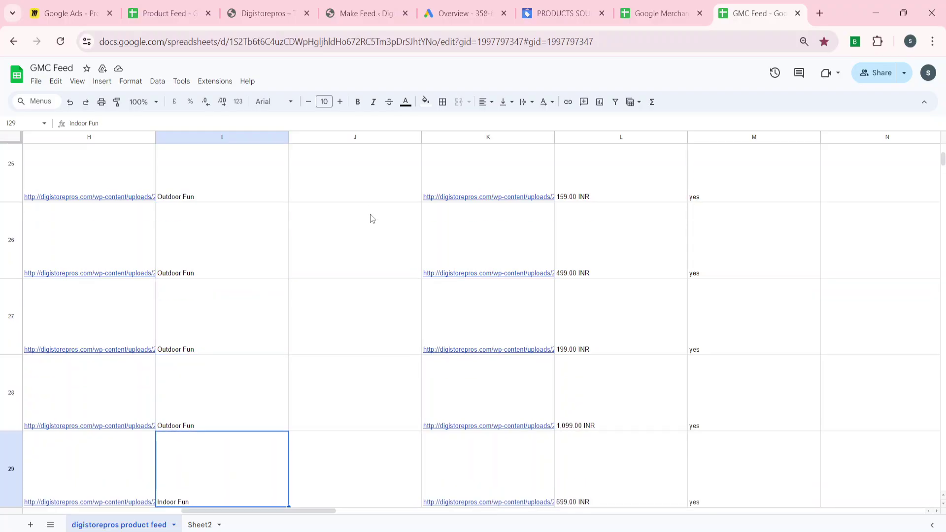
{"action": "key", "text": "Down"}
{"action": "key", "text": "Down"}
{"action": "key", "text": "Down"}
{"action": "key", "text": "Down"}
{"action": "key", "text": "Down"}
{"action": "key", "text": "Down"}
{"action": "key", "text": "Down"}
{"action": "key", "text": "Down"}
{"action": "key", "text": "Down"}
{"action": "key", "text": "Down"}
{"action": "key", "text": "Down"}
{"action": "key", "text": "Down"}
{"action": "key", "text": "Down"}
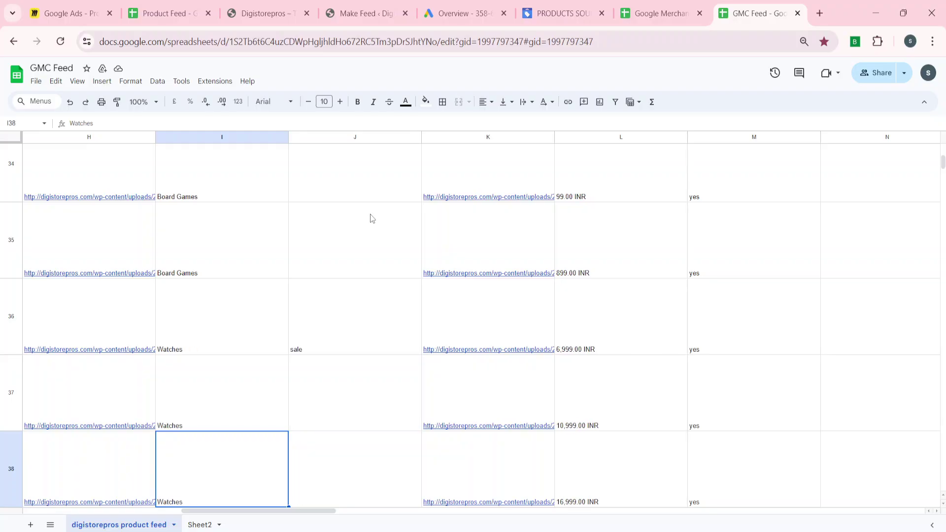
{"action": "key", "text": "ctrl+Up"}
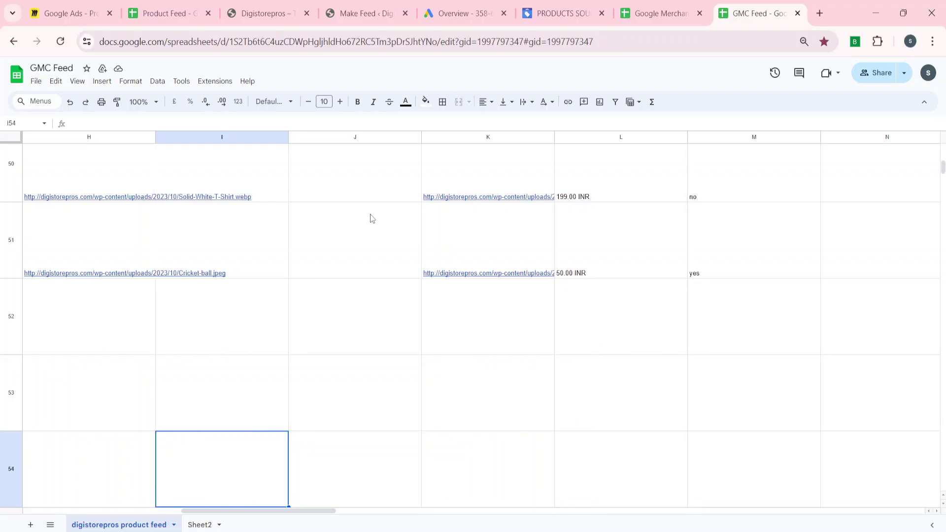
Check the custom_label_1 and custom_label_0 headings and first values, and return to the id, title and availability headings.
{"action": "key", "text": "Down"}
{"action": "key", "text": "Right"}
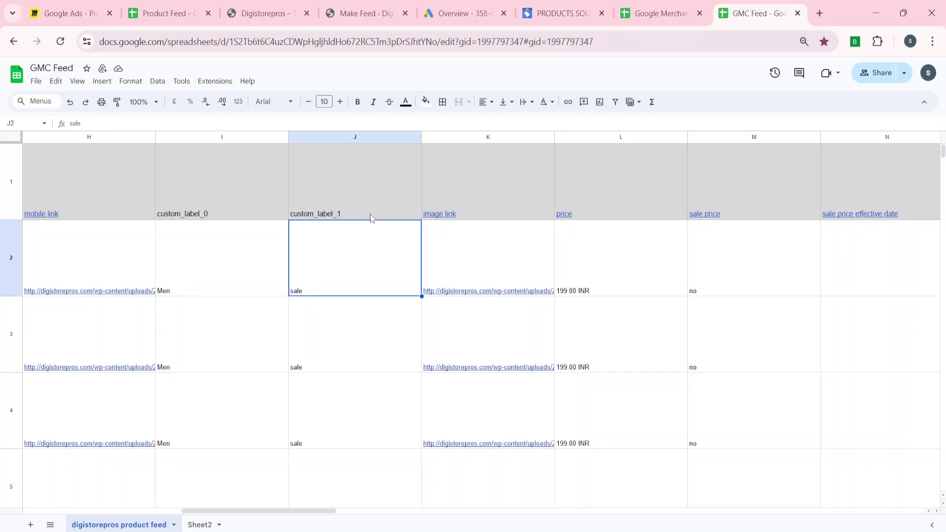
{"action": "key", "text": "Left"}
{"action": "key", "text": "Up"}
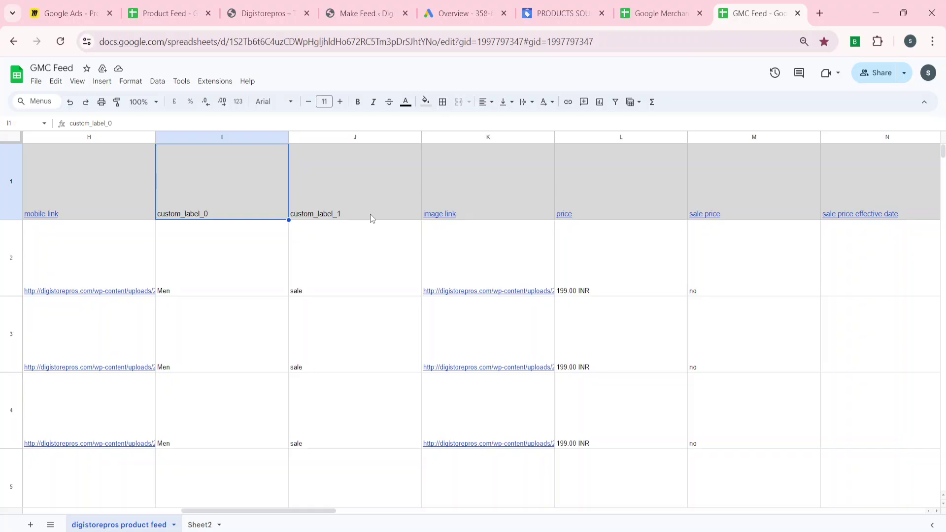
{"action": "key", "text": "Home"}
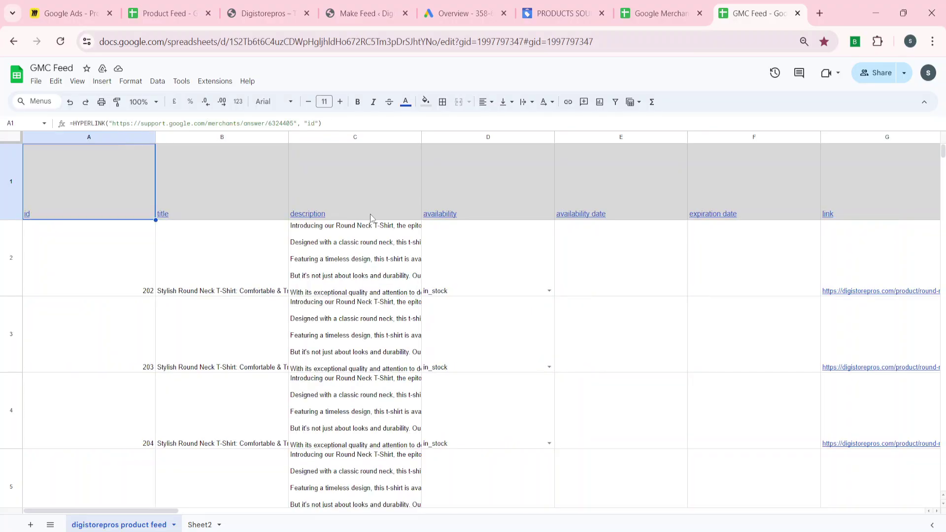
{"action": "mouse_move", "coordinate": [440, 213]}
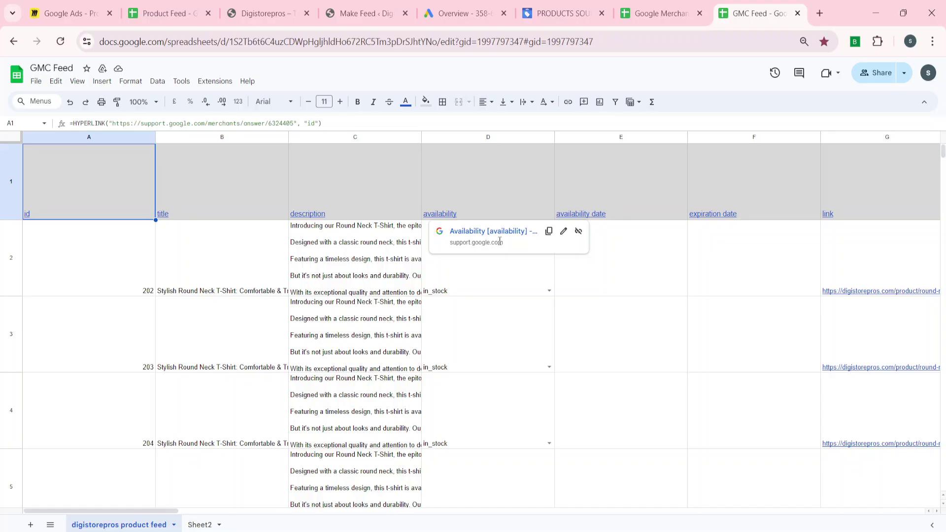
{"action": "mouse_move", "coordinate": [158, 166]}
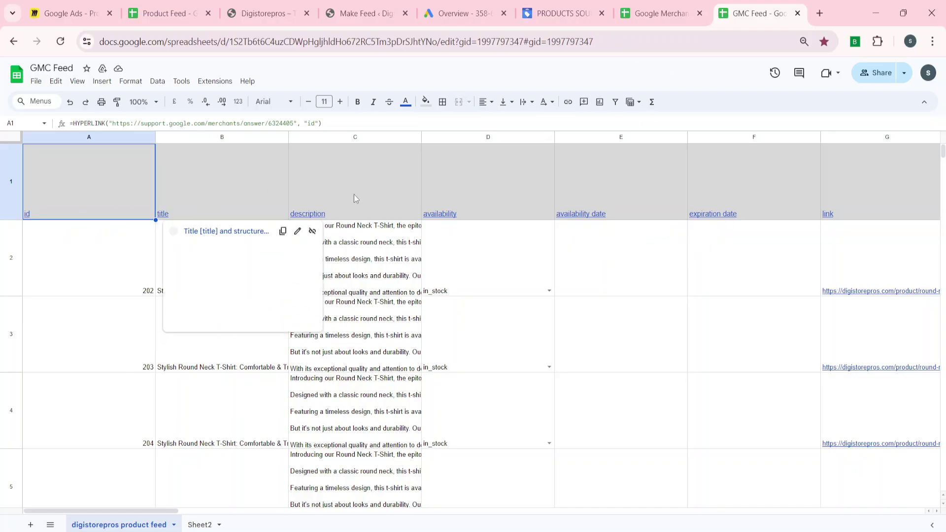
Switch to the Google Merchant Center feed - Products source spreadsheet and select its id heading cell.
{"action": "left_click", "coordinate": [652, 15]}
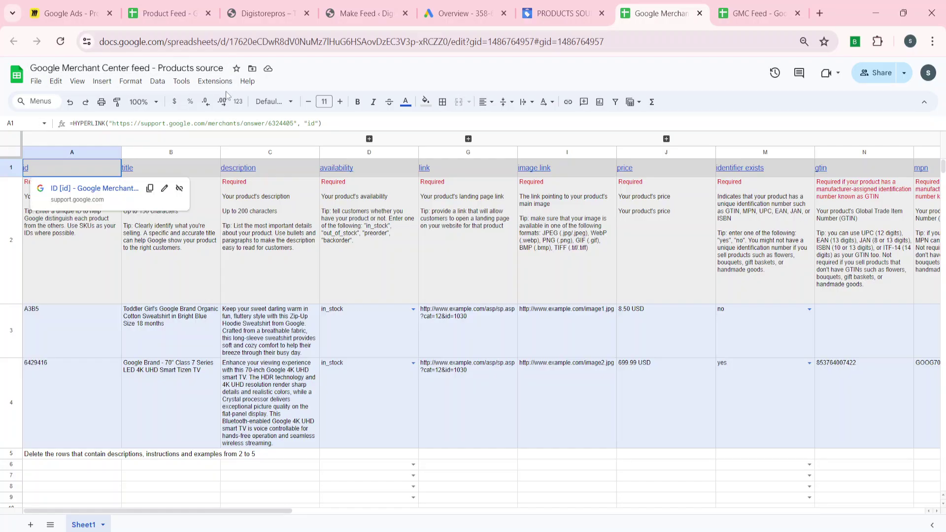
{"action": "left_click", "coordinate": [139, 226]}
{"action": "key", "text": "Left"}
{"action": "key", "text": "Up"}
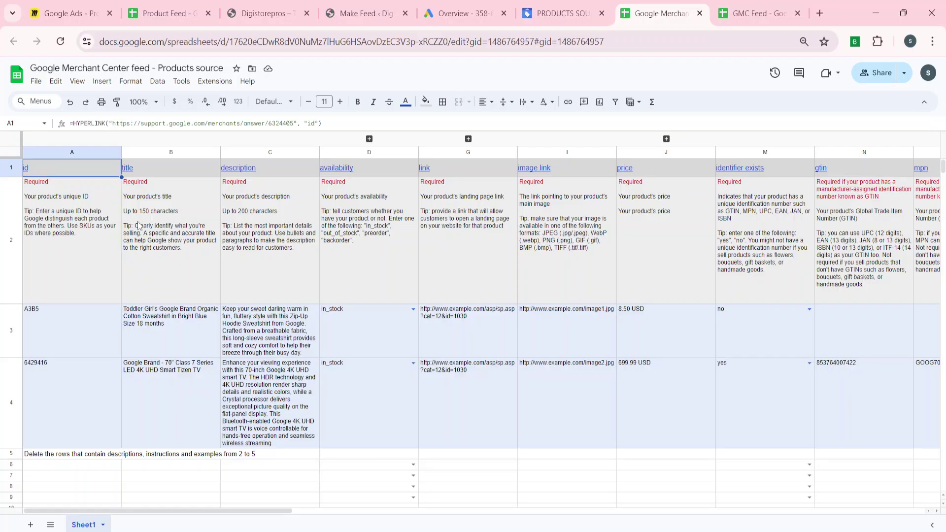
Try clearing the headings, instructions and example rows in A1:AL5 of the feed template, and undo the deletion.
{"action": "key", "text": "ctrl+shift+Right"}
{"action": "key", "text": "ctrl+shift+Down"}
{"action": "key", "text": "Delete"}
{"action": "key", "text": "Up"}
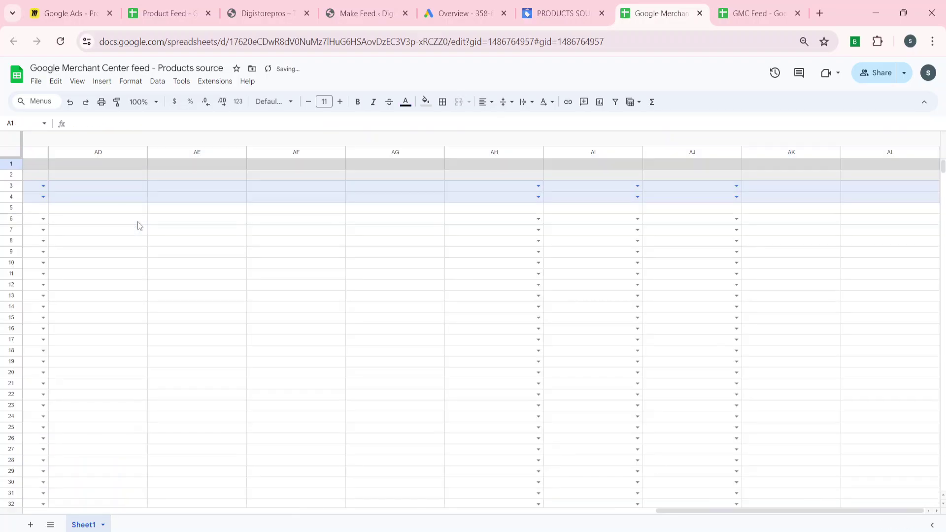
{"action": "key", "text": "ctrl+z"}
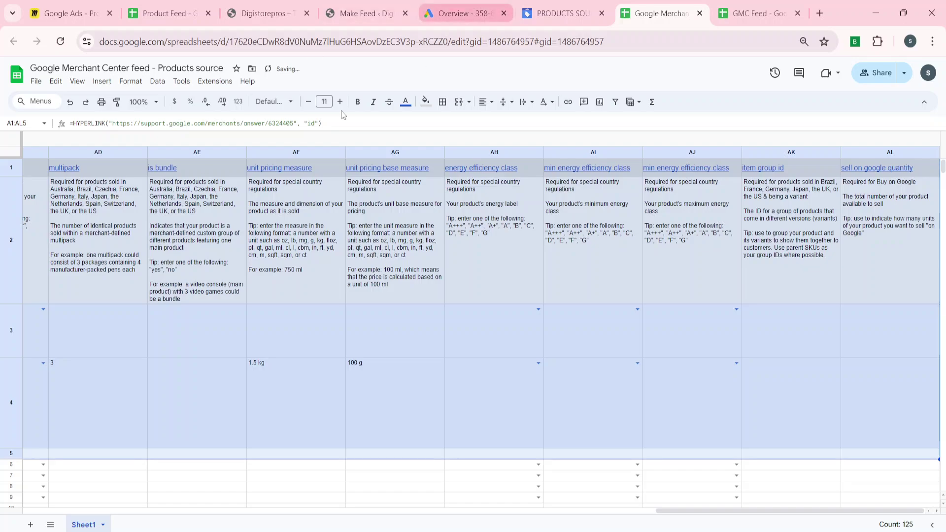
Clear the contents of the entire Sheet1 in the feed template, including its headings, instructions and example rows.
{"action": "left_click", "coordinate": [74, 282]}
{"action": "key", "text": "Home"}
{"action": "key", "text": "Up"}
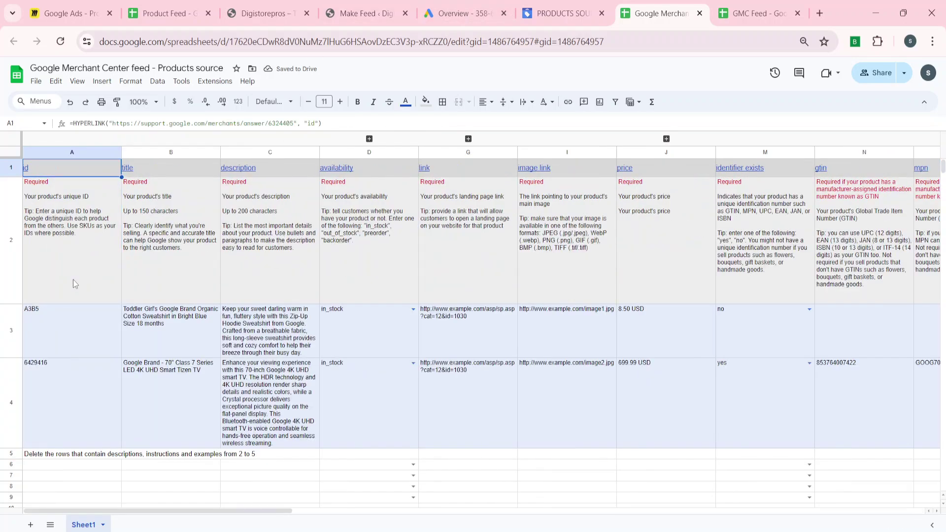
{"action": "left_click", "coordinate": [12, 153]}
{"action": "key", "text": "Delete"}
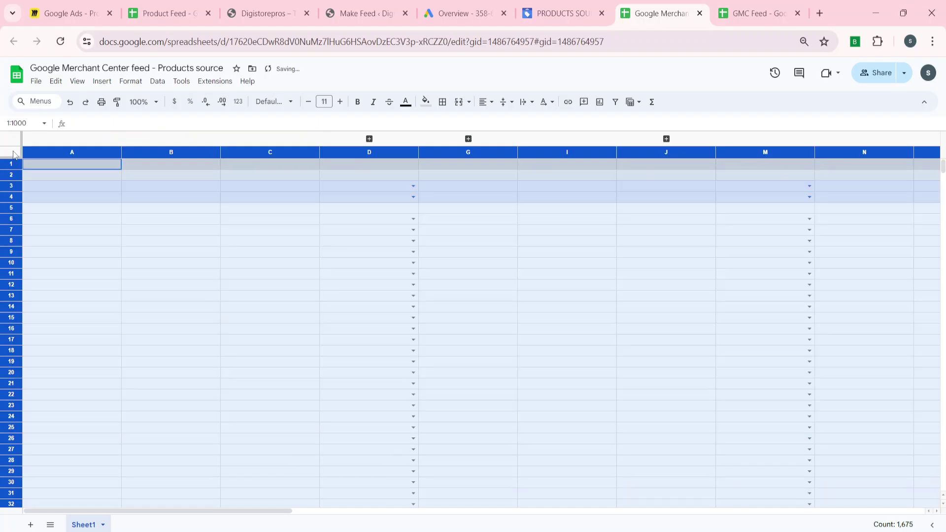
{"action": "left_click", "coordinate": [202, 244]}
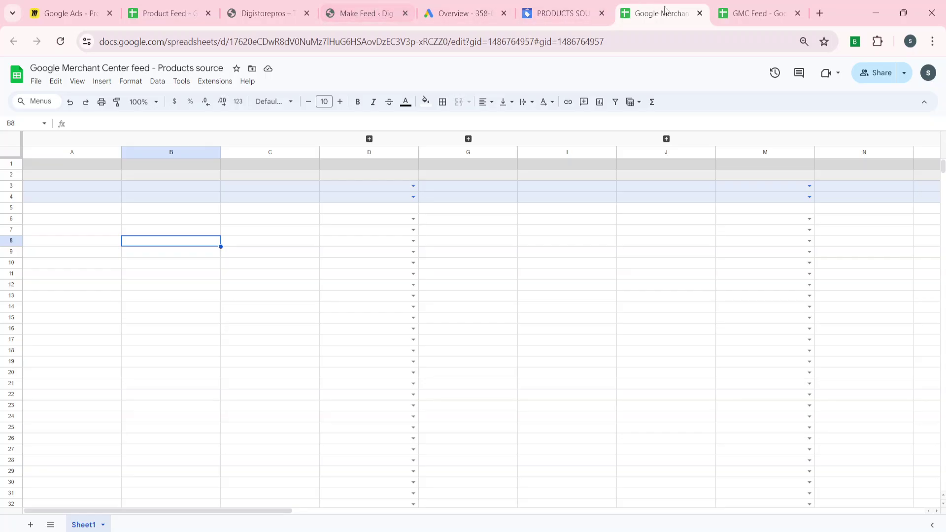
Clear the formatting from every cell of the emptied feed template sheet.
{"action": "left_click", "coordinate": [14, 155]}
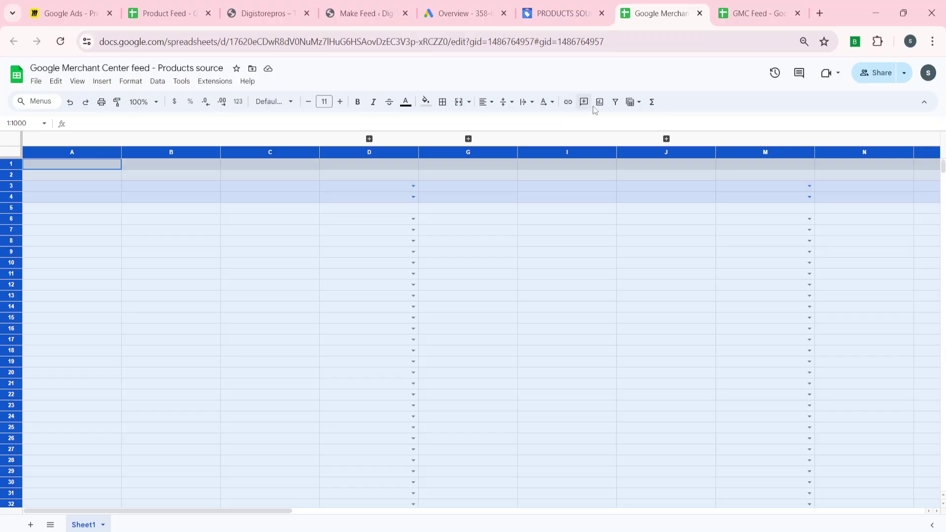
{"action": "left_click", "coordinate": [131, 81]}
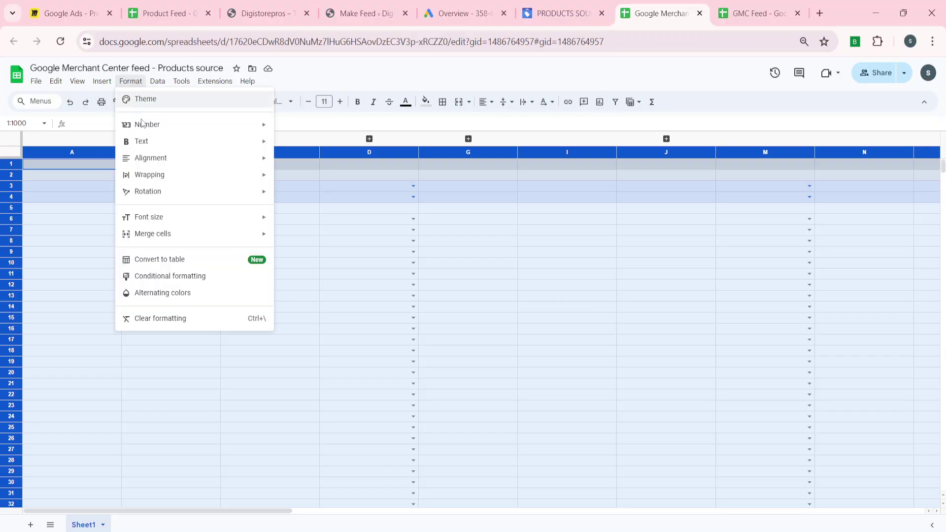
{"action": "left_click", "coordinate": [161, 318]}
{"action": "left_click", "coordinate": [345, 245]}
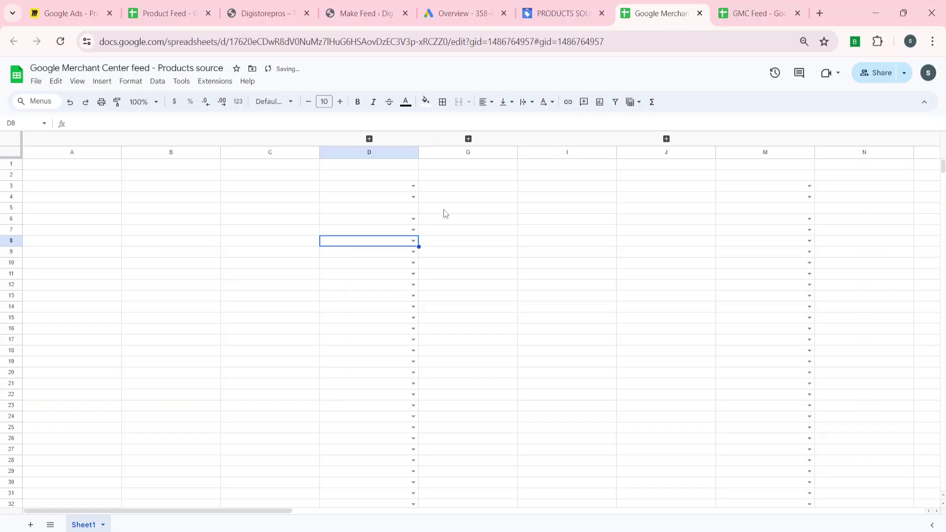
Check the leftover availability dropdowns in column D and the other dropdown columns across the emptied sheet.
{"action": "left_click", "coordinate": [401, 219]}
{"action": "left_click", "coordinate": [414, 218]}
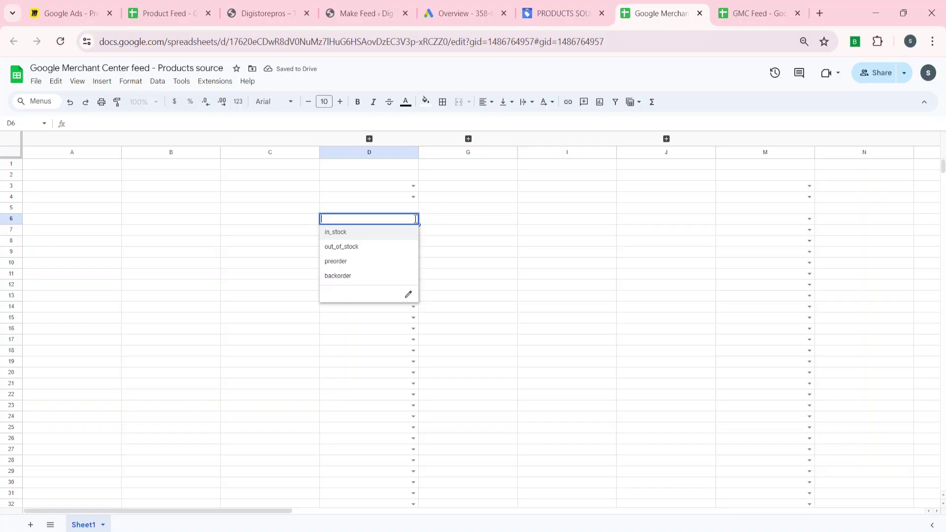
{"action": "left_click", "coordinate": [291, 245]}
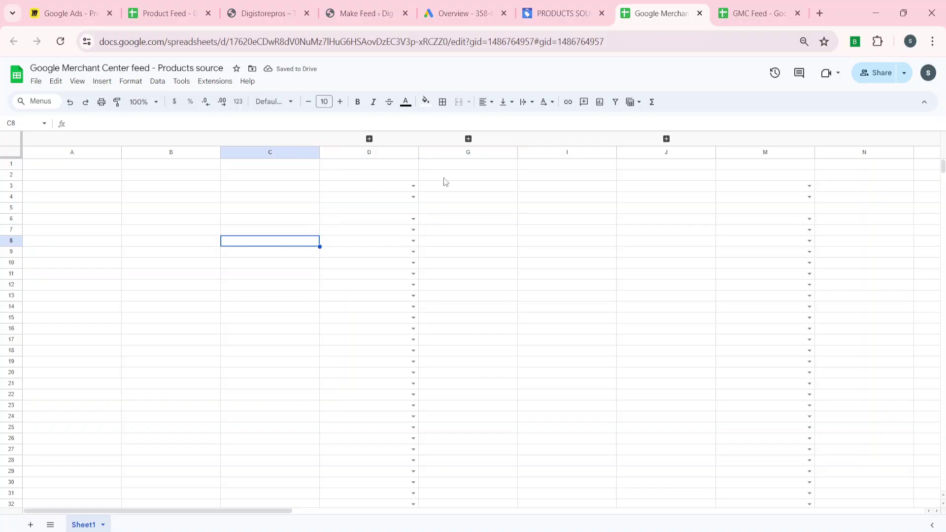
{"action": "left_click", "coordinate": [413, 197]}
{"action": "left_click", "coordinate": [557, 274]}
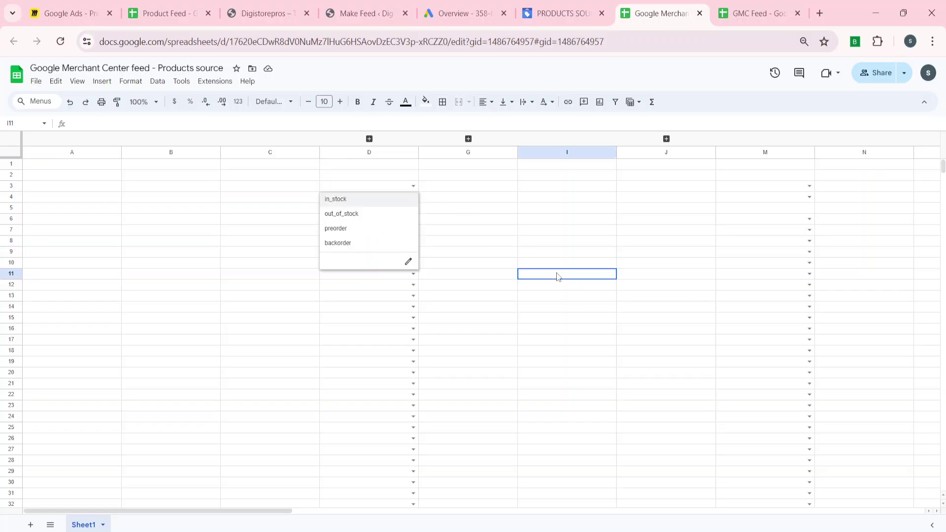
{"action": "scroll", "coordinate": [557, 273], "scroll_direction": "right", "scroll_amount": 10}
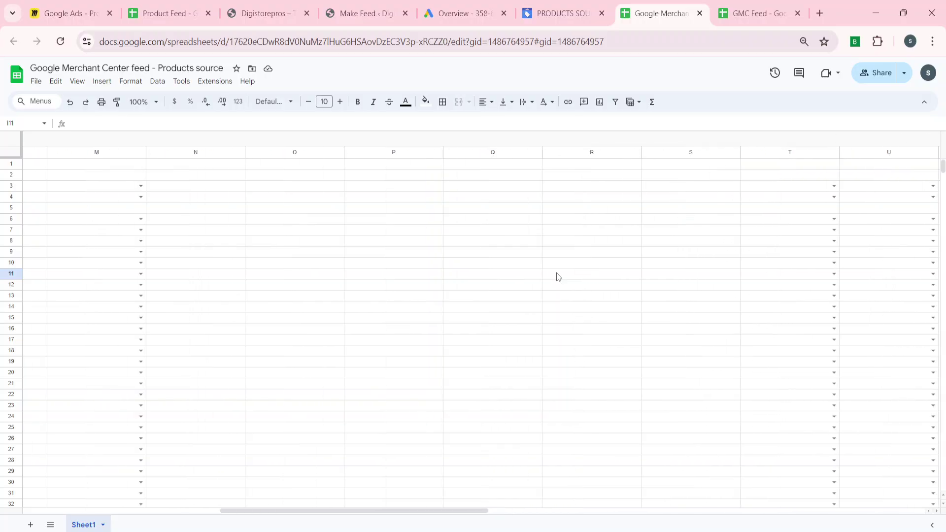
{"action": "scroll", "coordinate": [557, 273], "scroll_direction": "left", "scroll_amount": 10}
{"action": "left_click", "coordinate": [373, 234]}
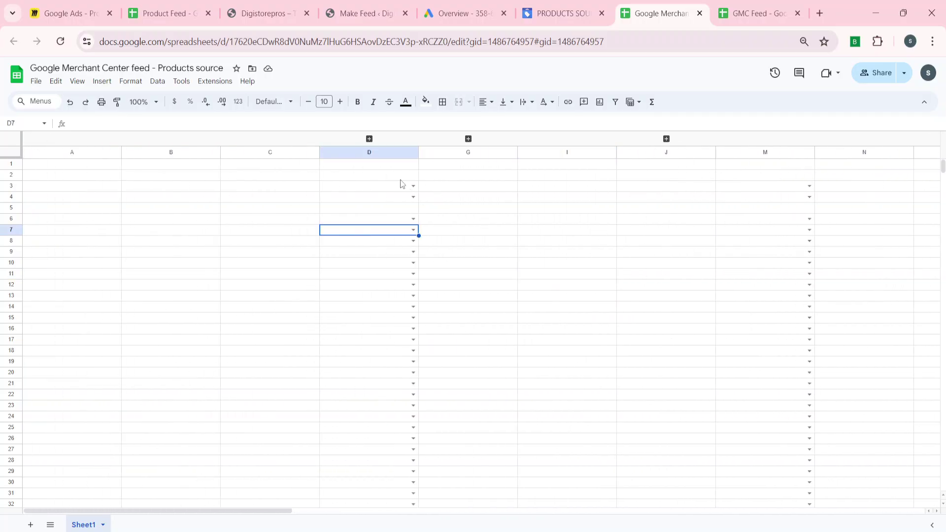
Copy A1:AN51 from the GMC Feed spreadsheet's digistorepros product feed sheet into the Products source spreadsheet, starting at A1.
{"action": "left_click", "coordinate": [734, 11]}
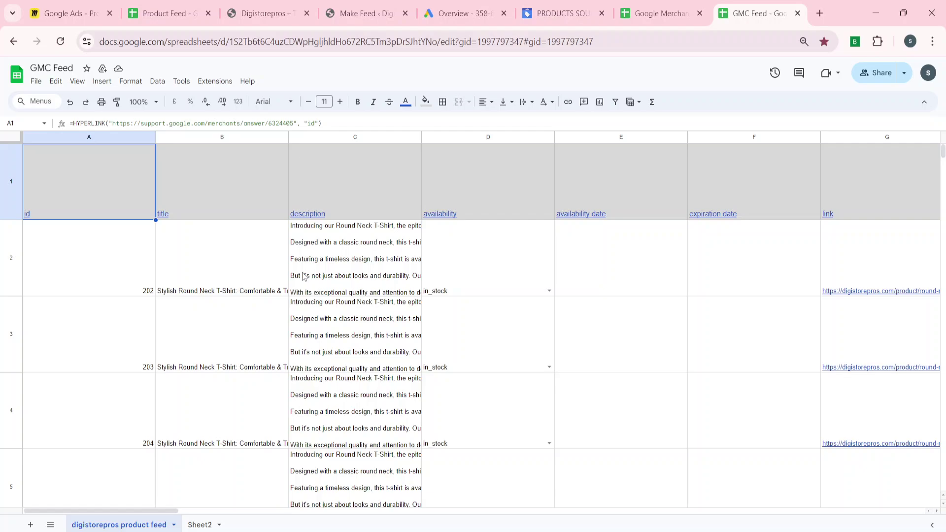
{"action": "key", "text": "ctrl+shift+End"}
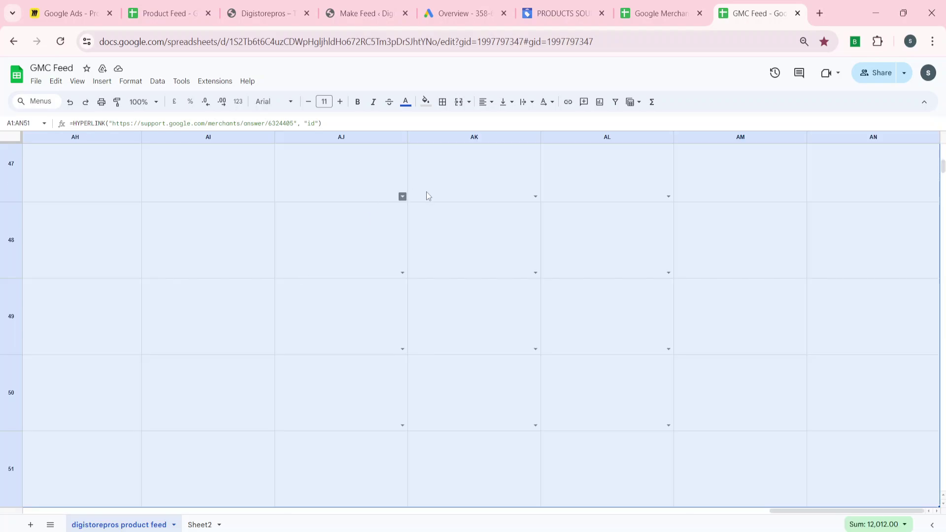
{"action": "left_click", "coordinate": [670, 5]}
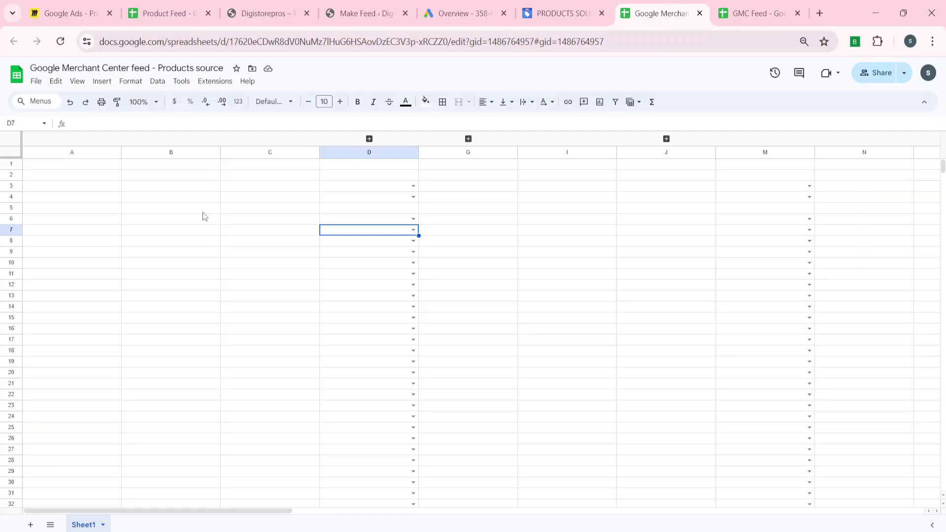
{"action": "key", "text": "ctrl+Home"}
{"action": "key", "text": "ctrl+v"}
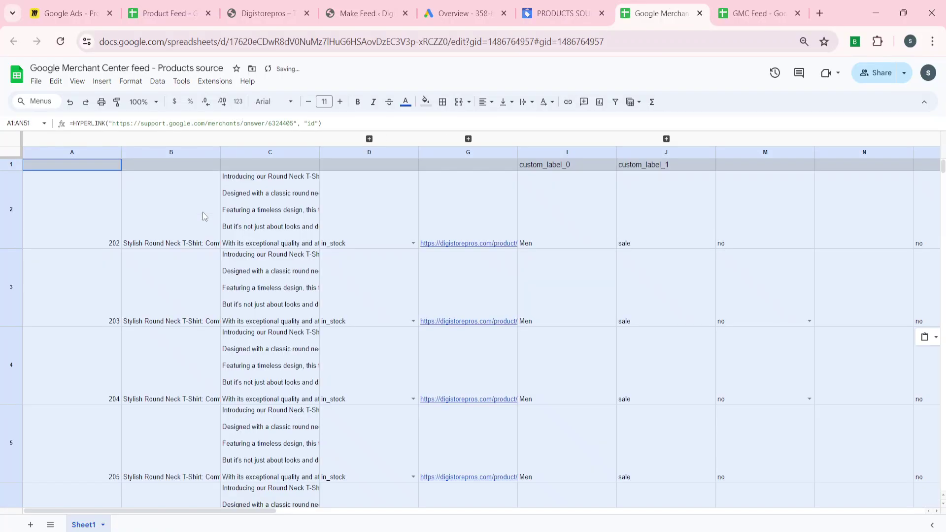
Review the pasted headings and product values, from id, title and description across to custom labels, sale price and brand.
{"action": "key", "text": "Up"}
{"action": "key", "text": "Right"}
{"action": "key", "text": "Right"}
{"action": "key", "text": "Down"}
{"action": "key", "text": "Down"}
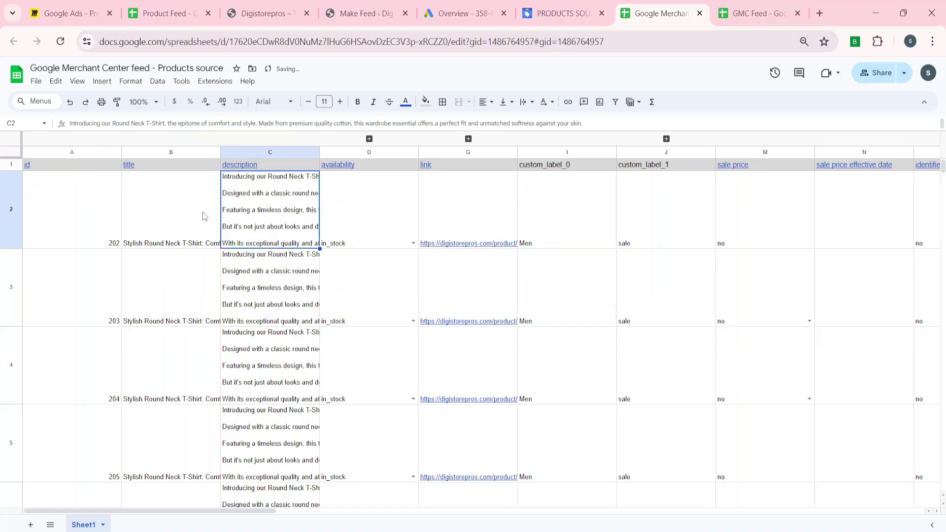
{"action": "key", "text": "Right"}
{"action": "key", "text": "Up"}
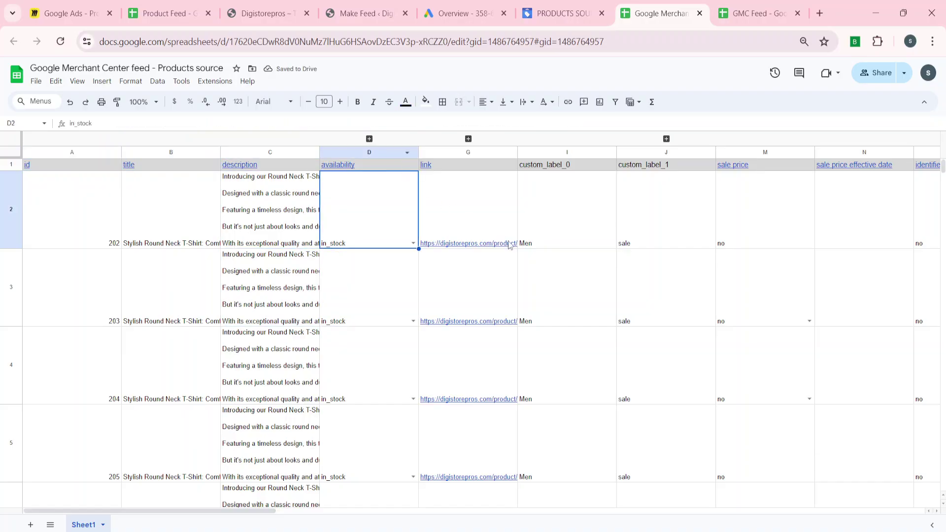
{"action": "scroll", "coordinate": [433, 255], "scroll_direction": "right", "scroll_amount": 5}
{"action": "scroll", "coordinate": [407, 248], "scroll_direction": "right", "scroll_amount": 10}
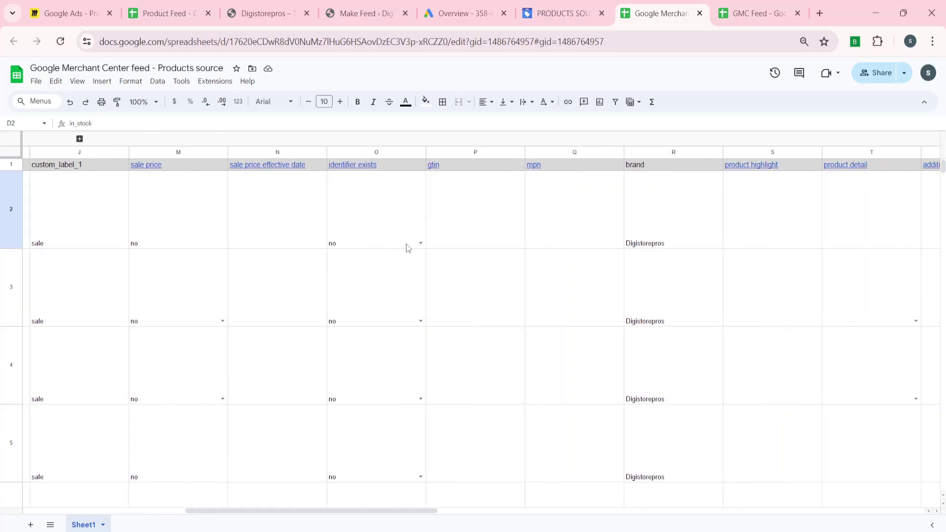
{"action": "scroll", "coordinate": [406, 244], "scroll_direction": "left", "scroll_amount": 5}
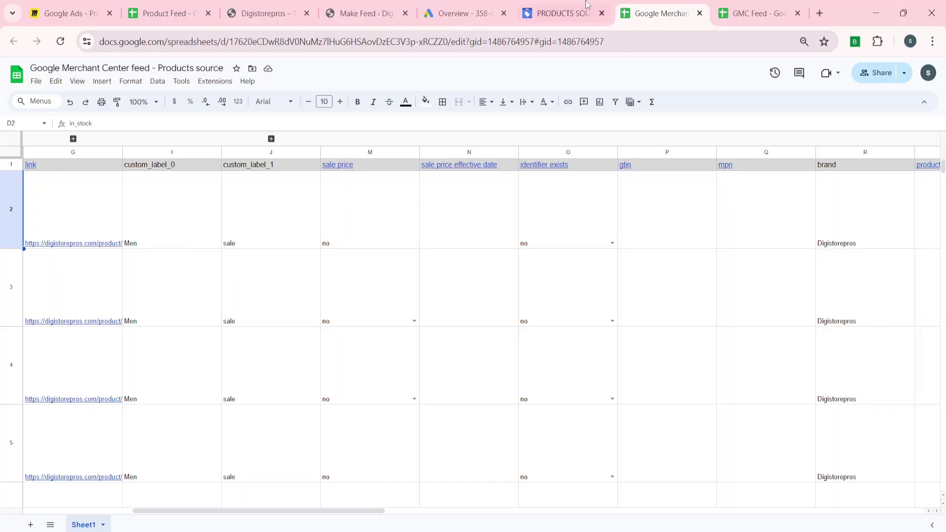
Look over the Merchant Center source details, the GMC Feed heading row and the first columns of the pasted Products source sheet.
{"action": "left_click", "coordinate": [562, 13]}
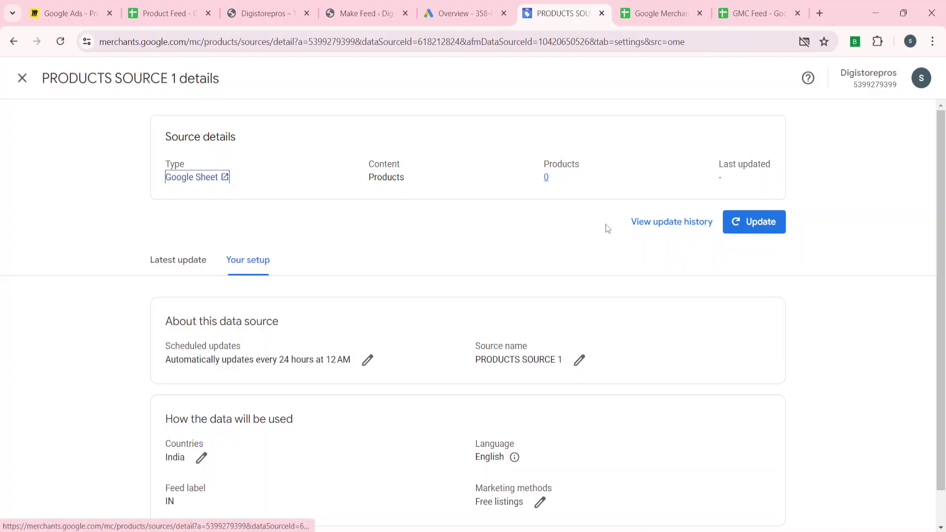
{"action": "left_click", "coordinate": [665, 4]}
{"action": "left_click", "coordinate": [754, 14]}
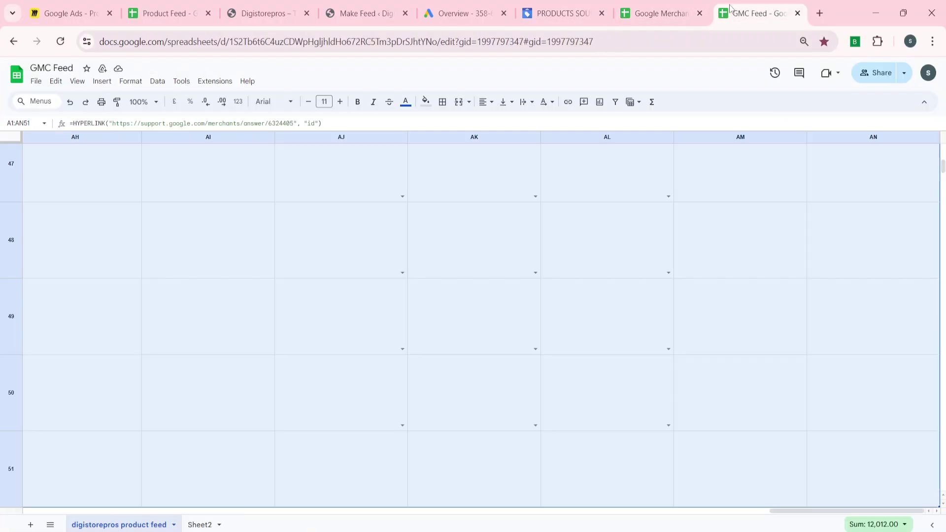
{"action": "left_click", "coordinate": [289, 241]}
{"action": "scroll", "coordinate": [361, 255], "scroll_direction": "up", "scroll_amount": 20}
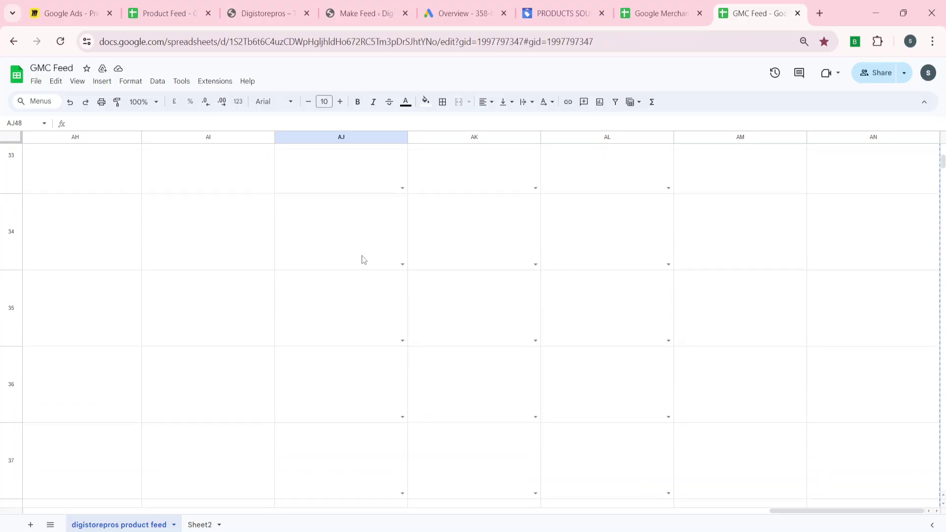
{"action": "scroll", "coordinate": [361, 255], "scroll_direction": "up", "scroll_amount": 5}
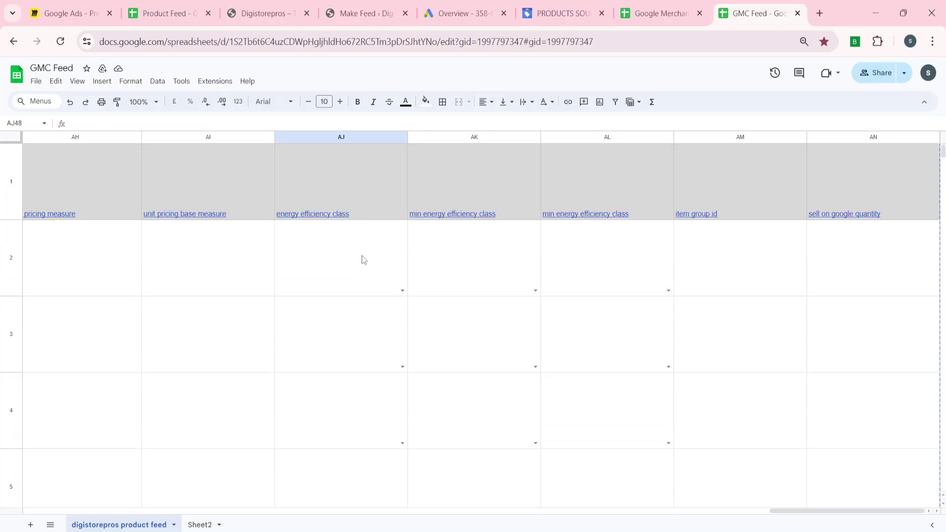
{"action": "left_click", "coordinate": [648, 8]}
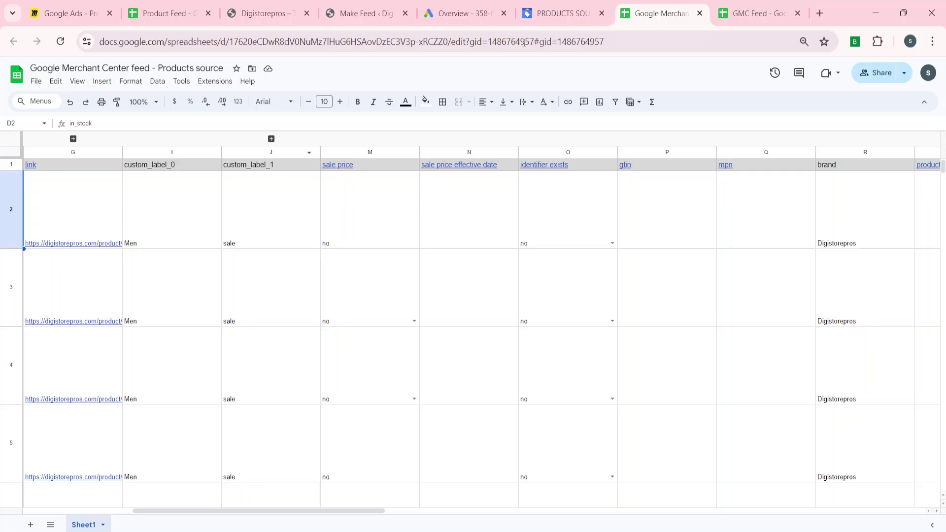
{"action": "left_click", "coordinate": [567, 10]}
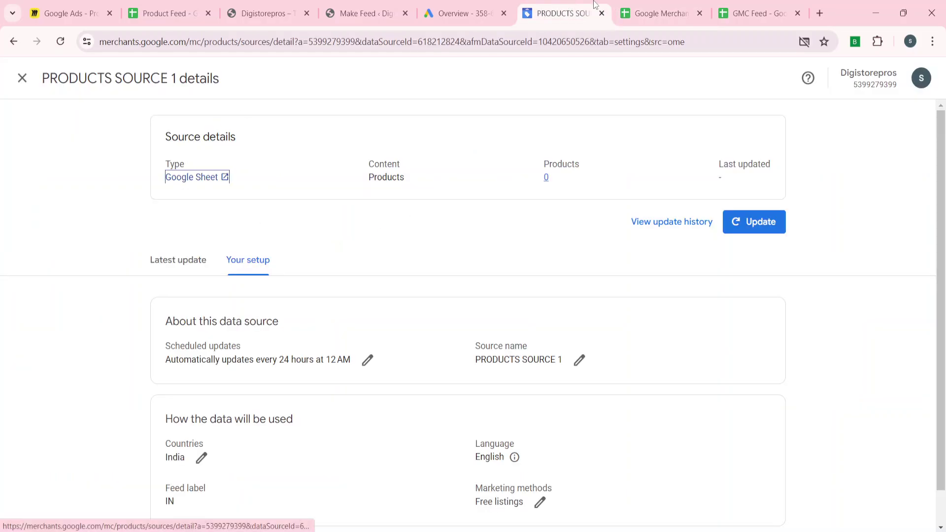
{"action": "left_click", "coordinate": [640, 10]}
{"action": "scroll", "coordinate": [228, 232], "scroll_direction": "left", "scroll_amount": 8}
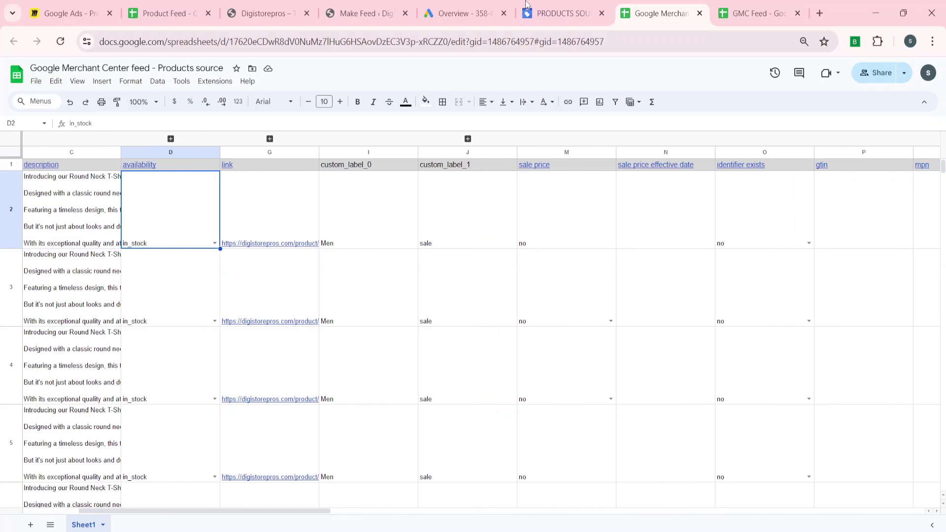
{"action": "scroll", "coordinate": [180, 274], "scroll_direction": "left", "scroll_amount": 2}
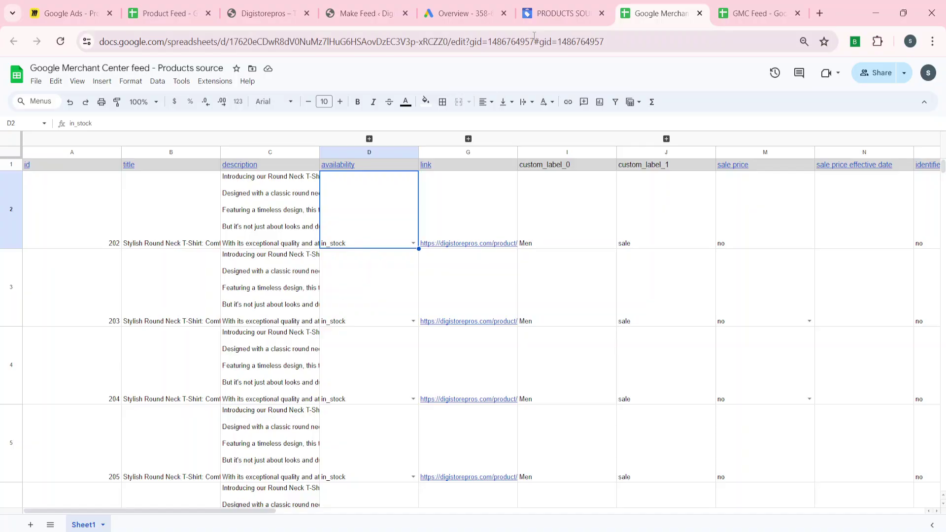
Update the PRODUCTS SOURCE 1 data source in Merchant Center from its linked Google Sheet.
{"action": "left_click", "coordinate": [550, 14]}
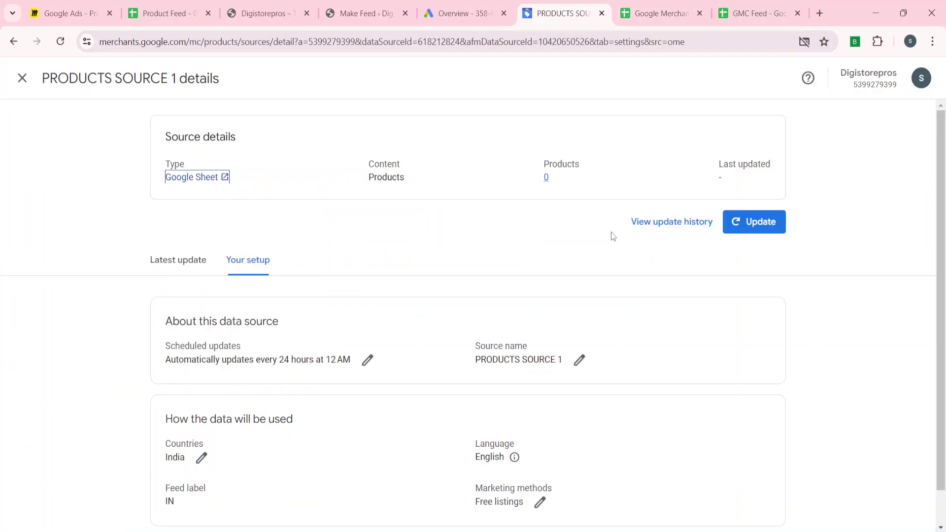
{"action": "left_click", "coordinate": [757, 235]}
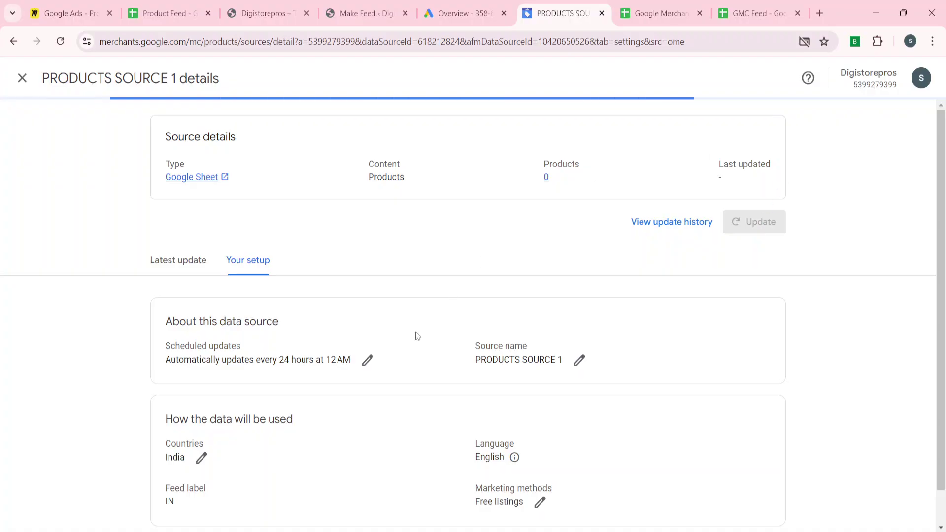
{"action": "left_click", "coordinate": [644, 2]}
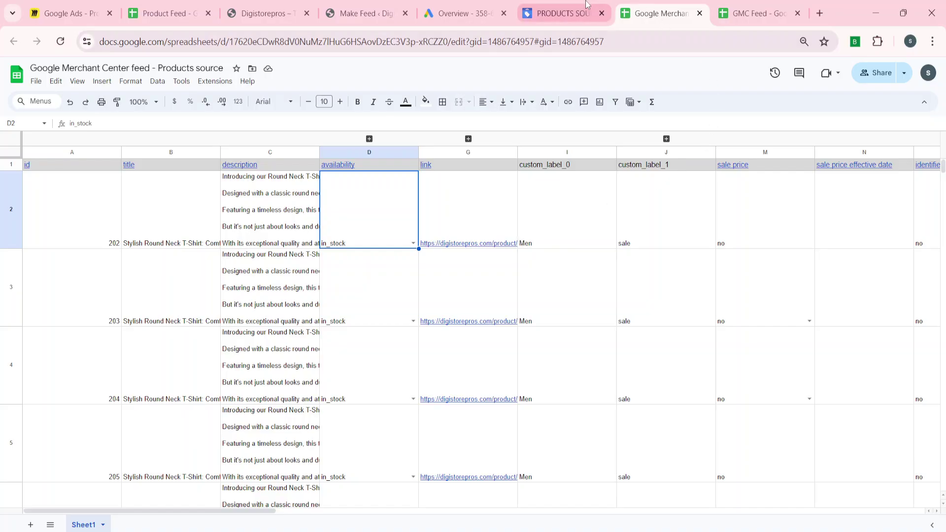
{"action": "left_click", "coordinate": [562, 13]}
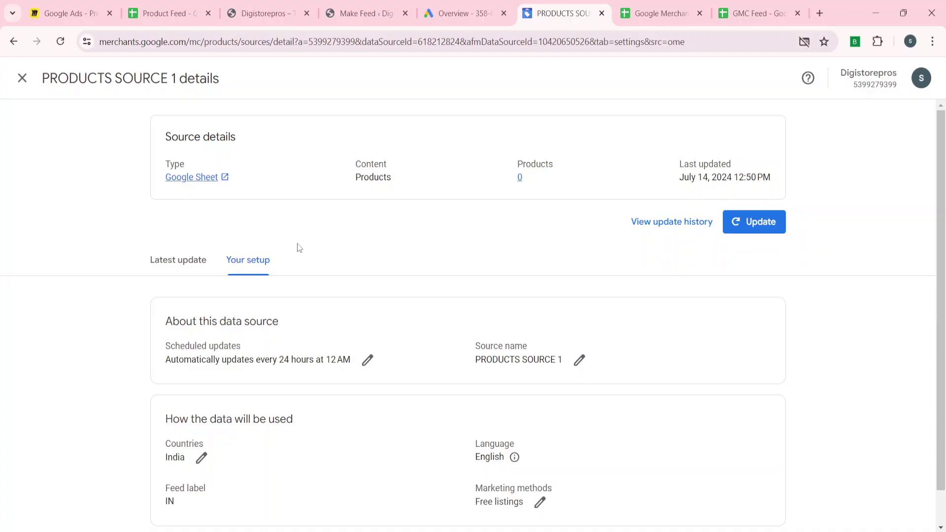
Leave the source details and data sources list, and view all products in Merchant Center.
{"action": "left_click", "coordinate": [22, 78]}
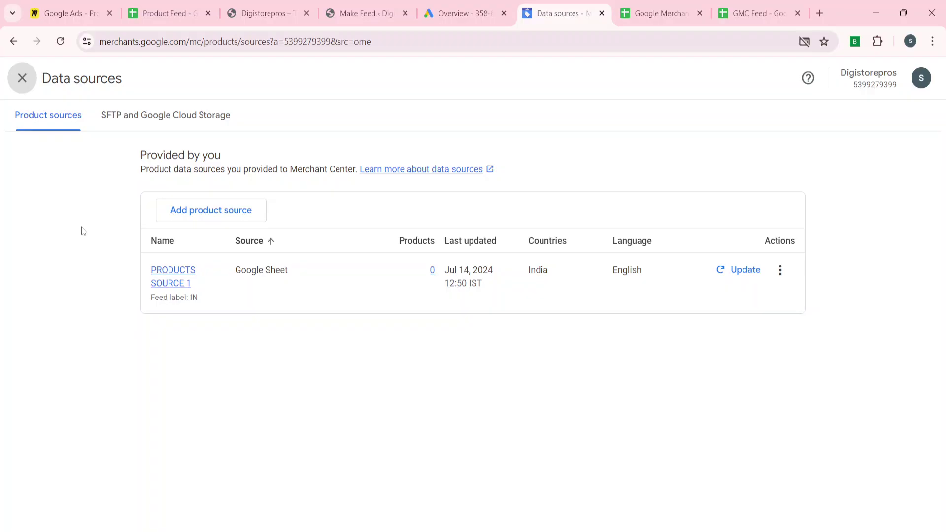
{"action": "left_click", "coordinate": [22, 78]}
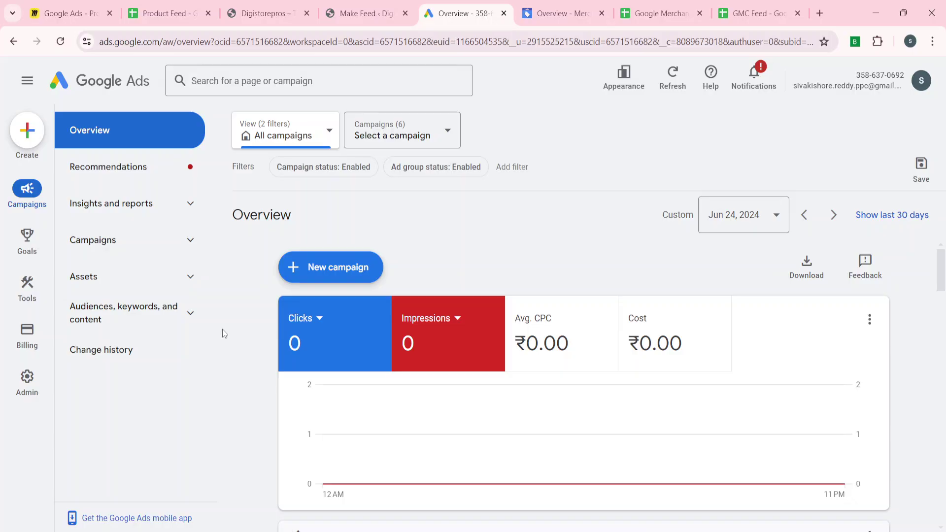
{"action": "left_click", "coordinate": [561, 13]}
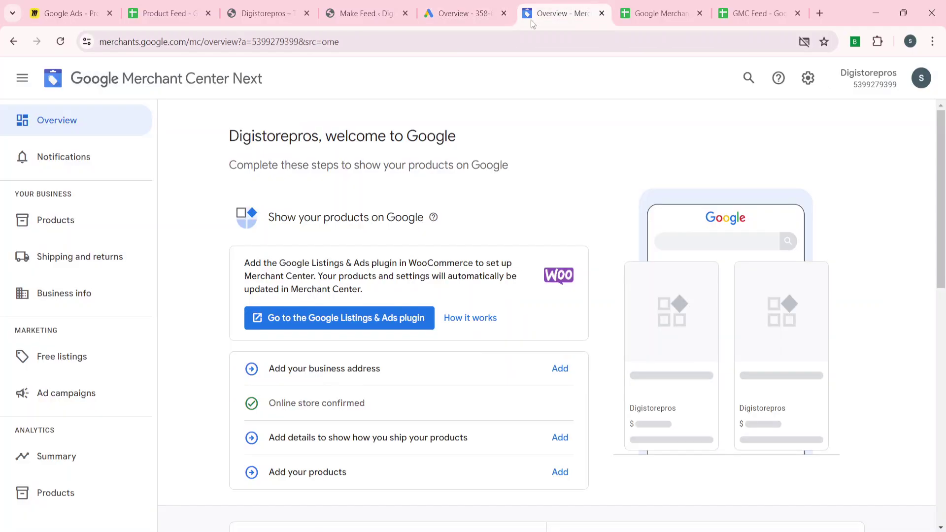
{"action": "left_click", "coordinate": [67, 223]}
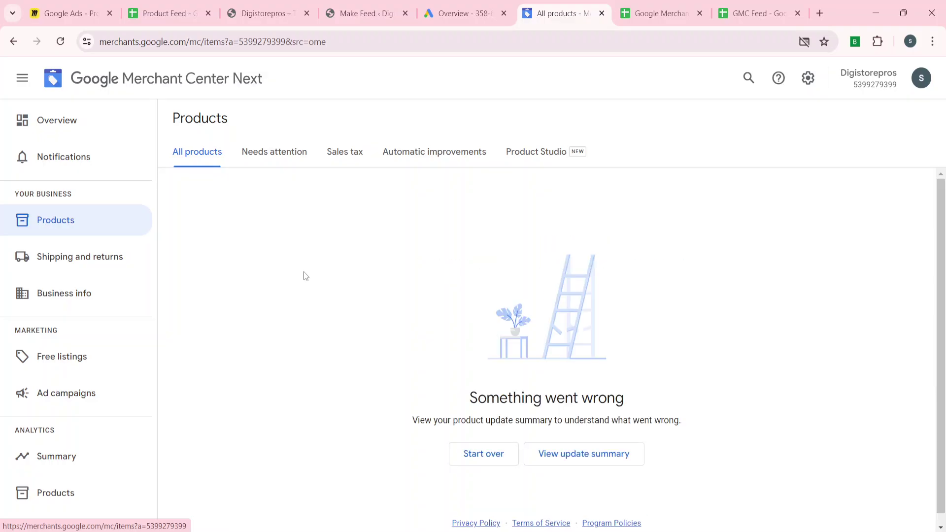
Open the Merchant Center data sources and update PRODUCTS SOURCE 1 once more from its Google Sheet.
{"action": "left_click", "coordinate": [808, 78]}
{"action": "left_click", "coordinate": [781, 119]}
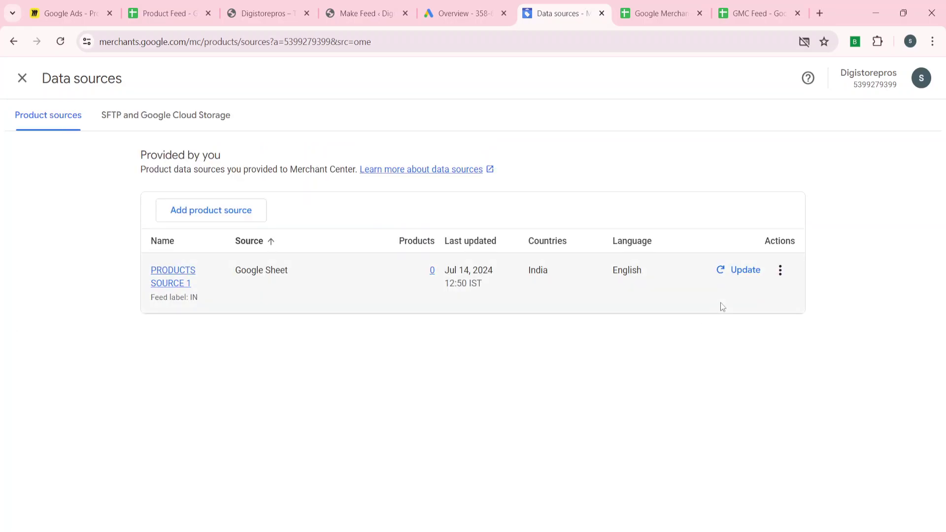
{"action": "left_click", "coordinate": [733, 284]}
Review the latest update details of PRODUCTS SOURCE 1 and return to the all products view.
{"action": "left_click", "coordinate": [173, 276]}
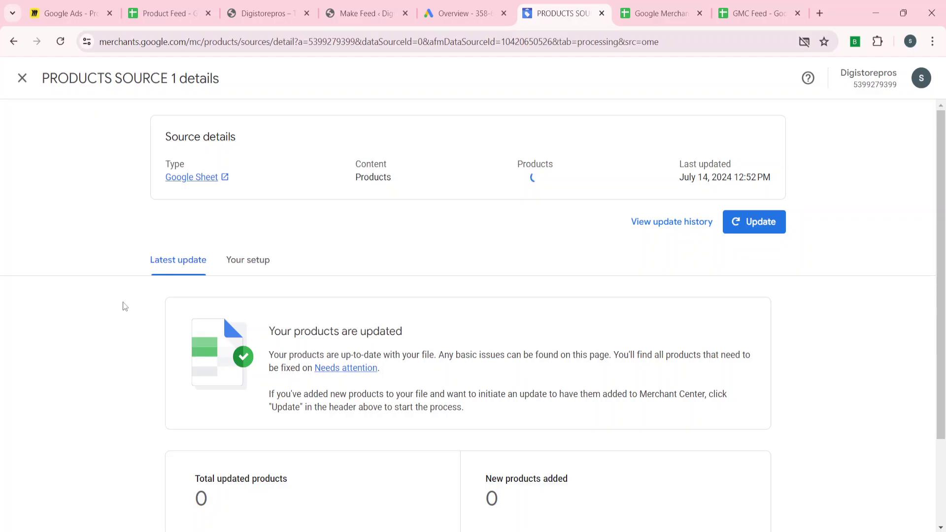
{"action": "scroll", "coordinate": [126, 304], "scroll_direction": "down", "scroll_amount": 2}
{"action": "scroll", "coordinate": [127, 302], "scroll_direction": "up", "scroll_amount": 2}
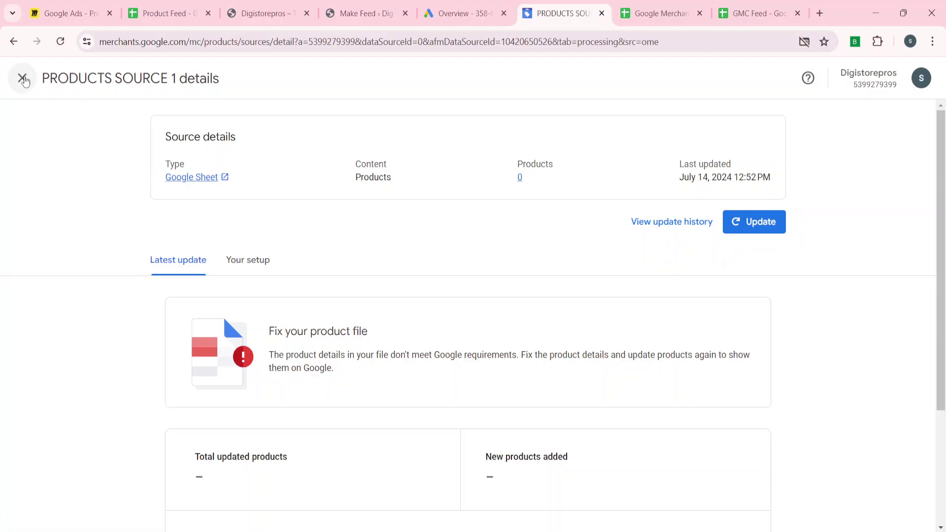
{"action": "left_click", "coordinate": [23, 78]}
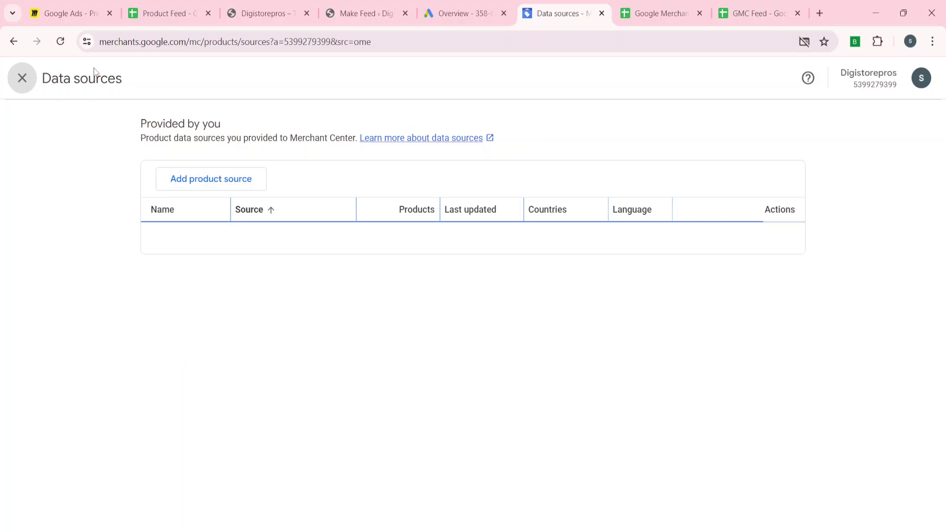
{"action": "left_click", "coordinate": [22, 78]}
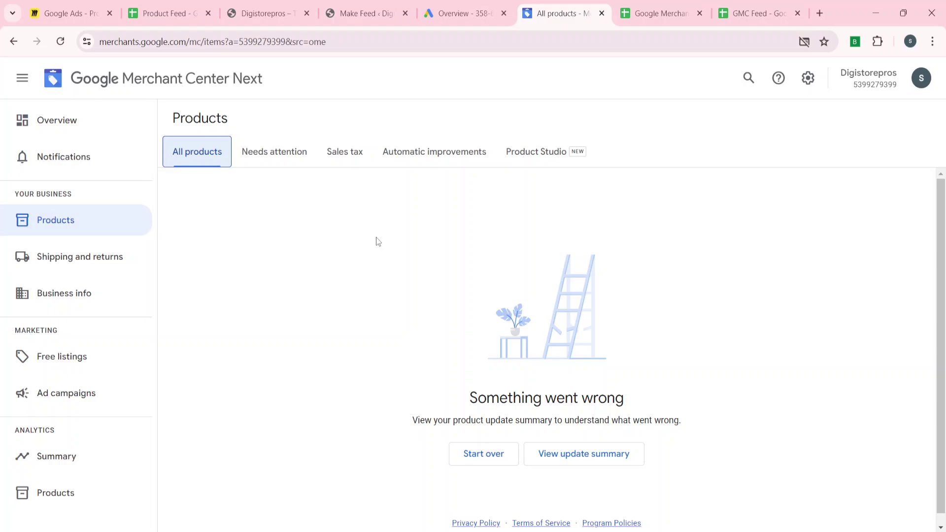
Look at the Google Ads overview, return to Merchant Center, and switch to the Product Feed spreadsheet to view its attribute requirements, descriptions and examples.
{"action": "left_click", "coordinate": [454, 11]}
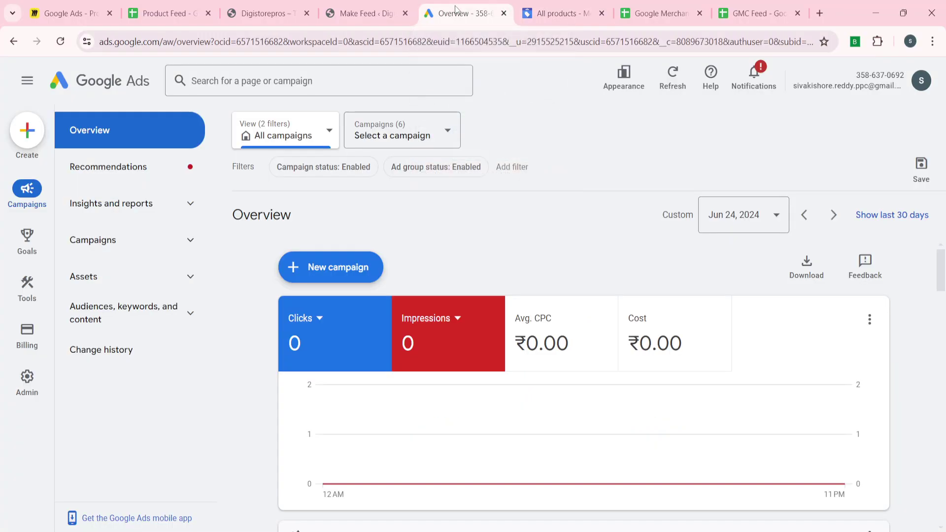
{"action": "left_click", "coordinate": [560, 10]}
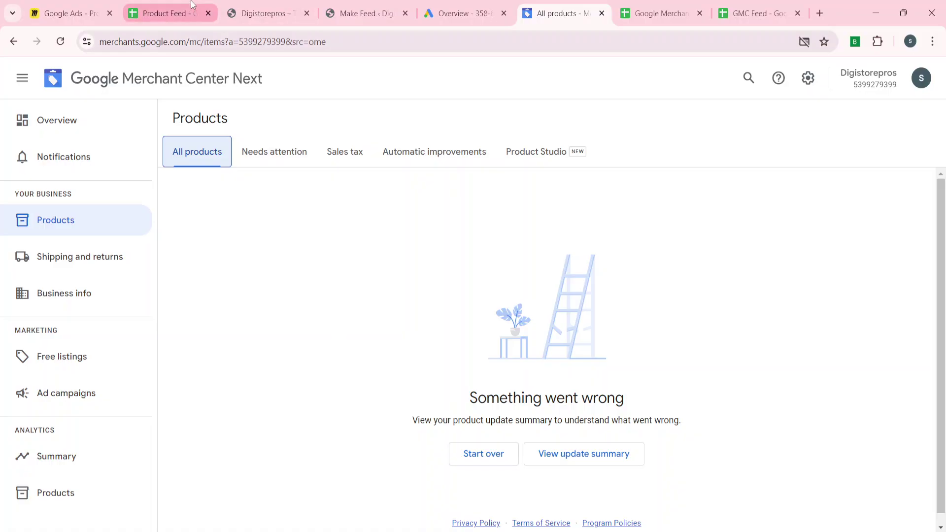
{"action": "left_click", "coordinate": [168, 13]}
{"action": "scroll", "coordinate": [217, 279], "scroll_direction": "right", "scroll_amount": 2}
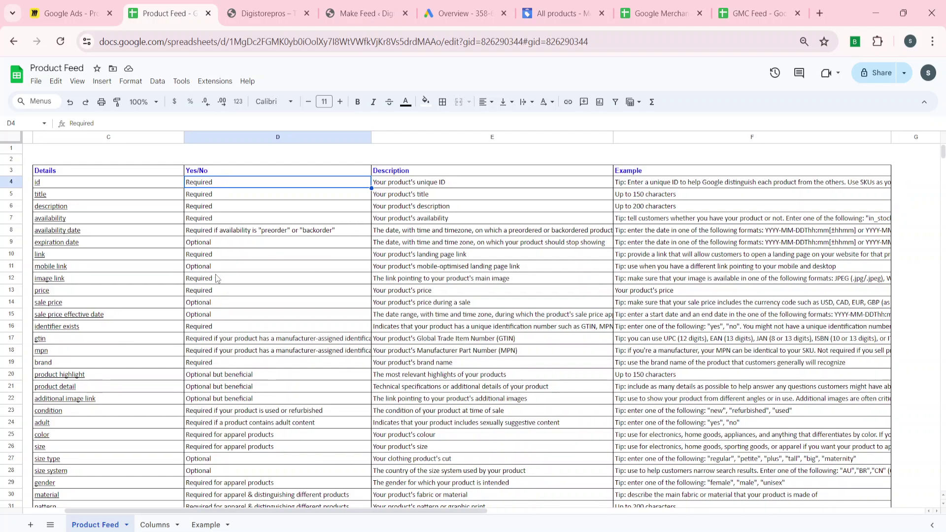